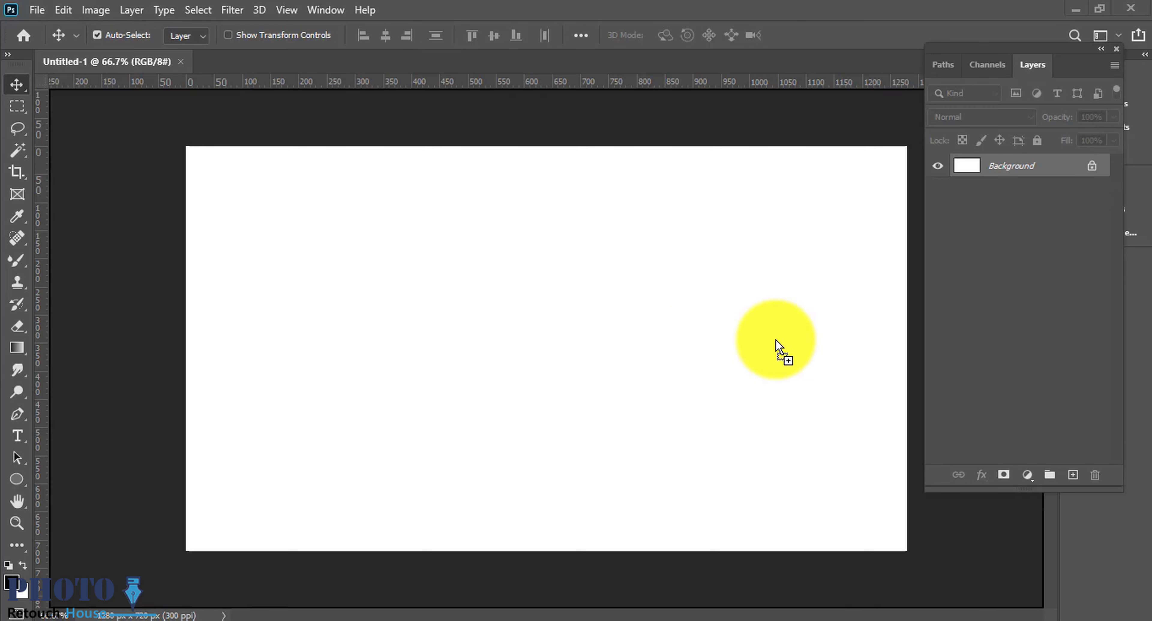
Place the rock photo on the blank canvas and delete its white background with the Magic Wand
drag(775, 340, 697, 339)
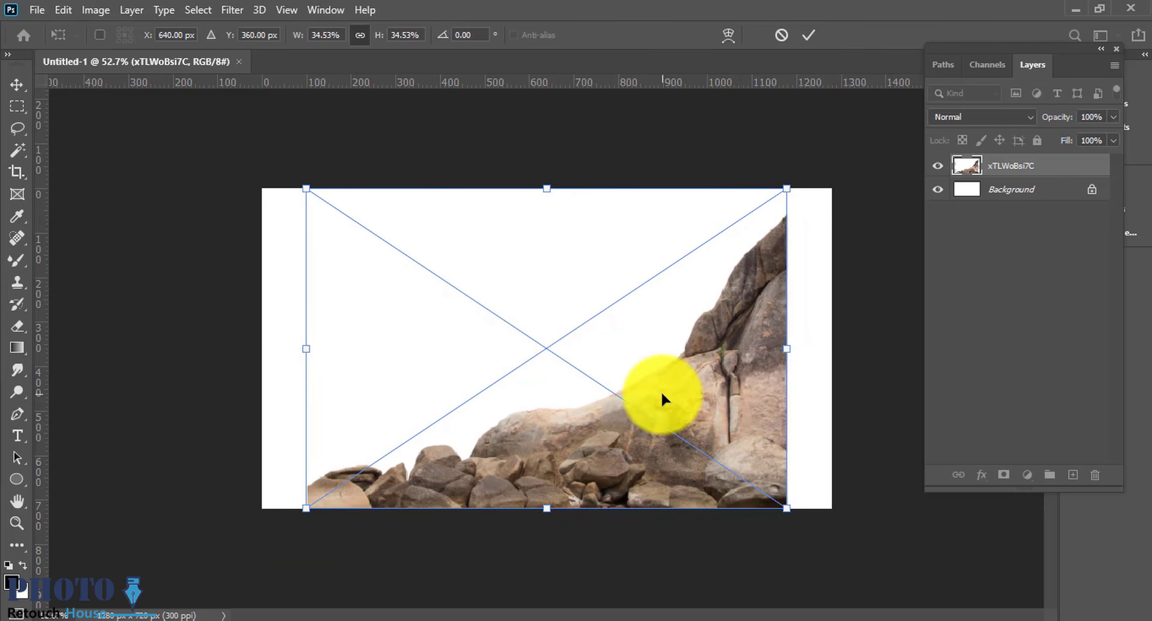
key(Return)
key(w)
click(583, 309)
right_click(1020, 166)
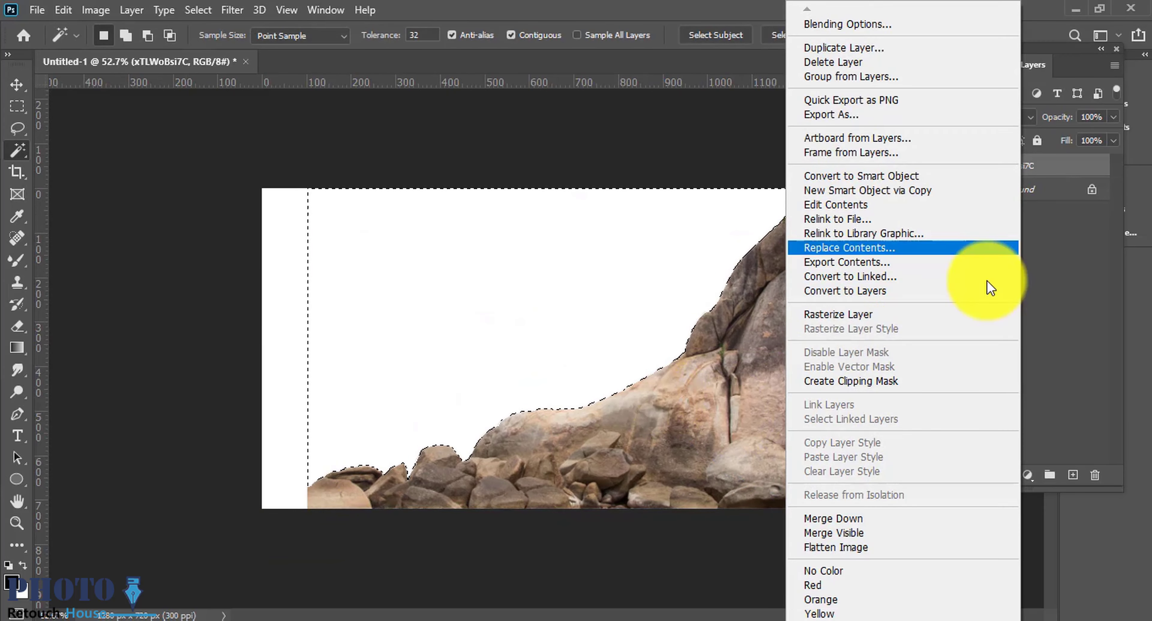
key(Escape)
scroll(755, 333, up, 2)
scroll(581, 393, down, 2)
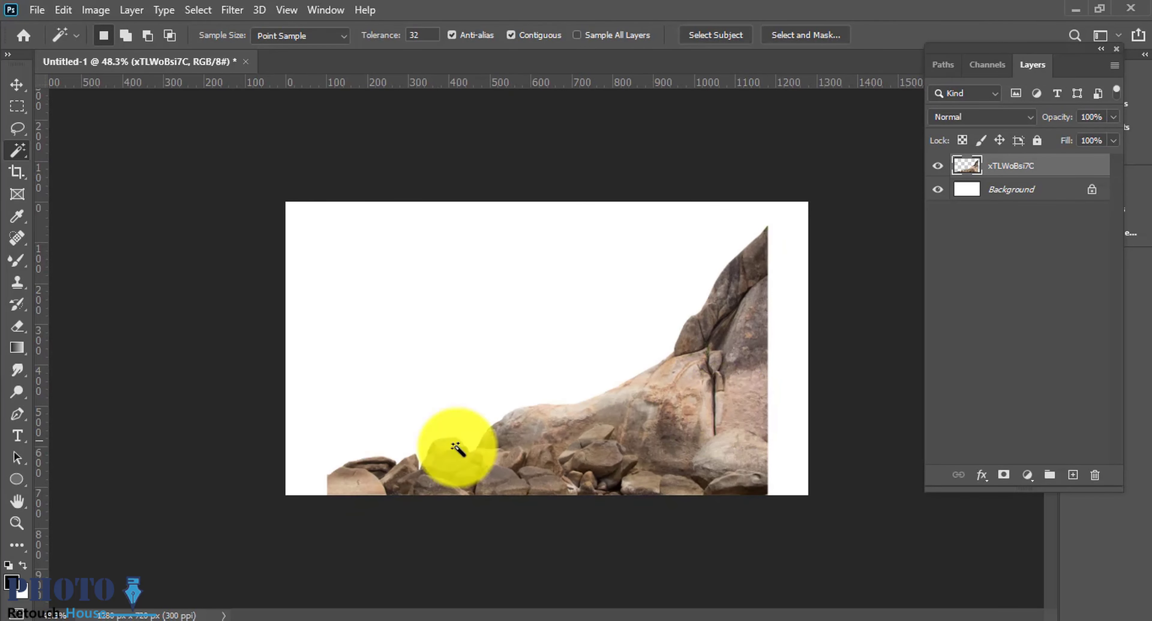
Enlarge the rocks to about 111% and stretch them out to the right canvas edge
key(ctrl+t)
drag(758, 359, 804, 362)
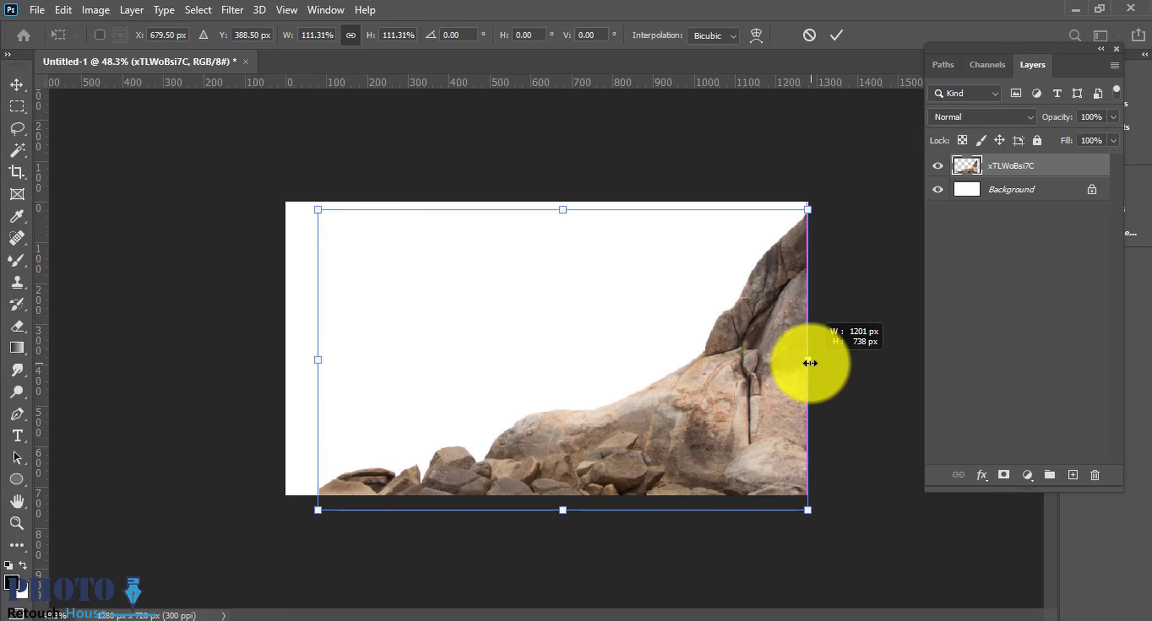
drag(747, 451, 724, 447)
drag(782, 352, 808, 352)
key(Return)
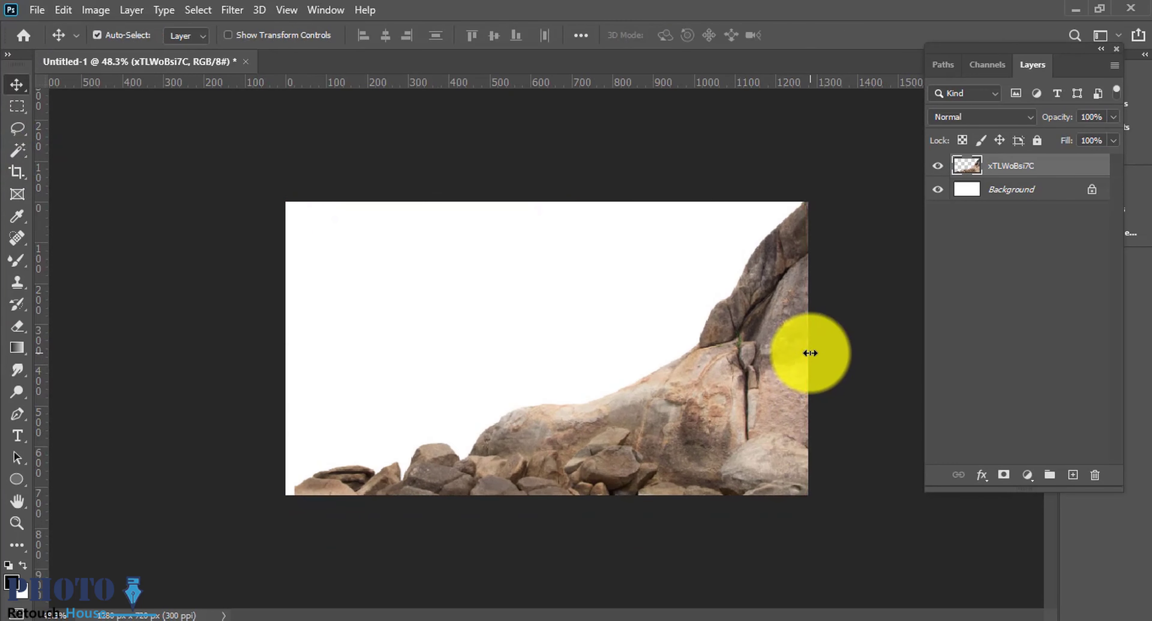
key(e)
click(1027, 475)
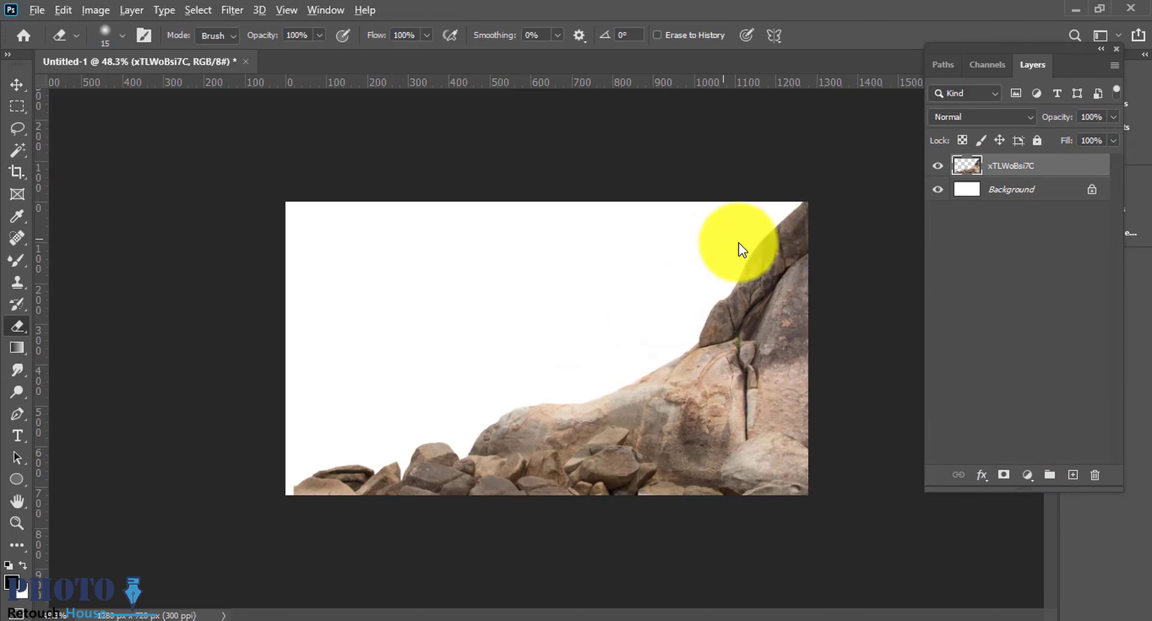
drag(834, 231, 622, 298)
right_click(802, 314)
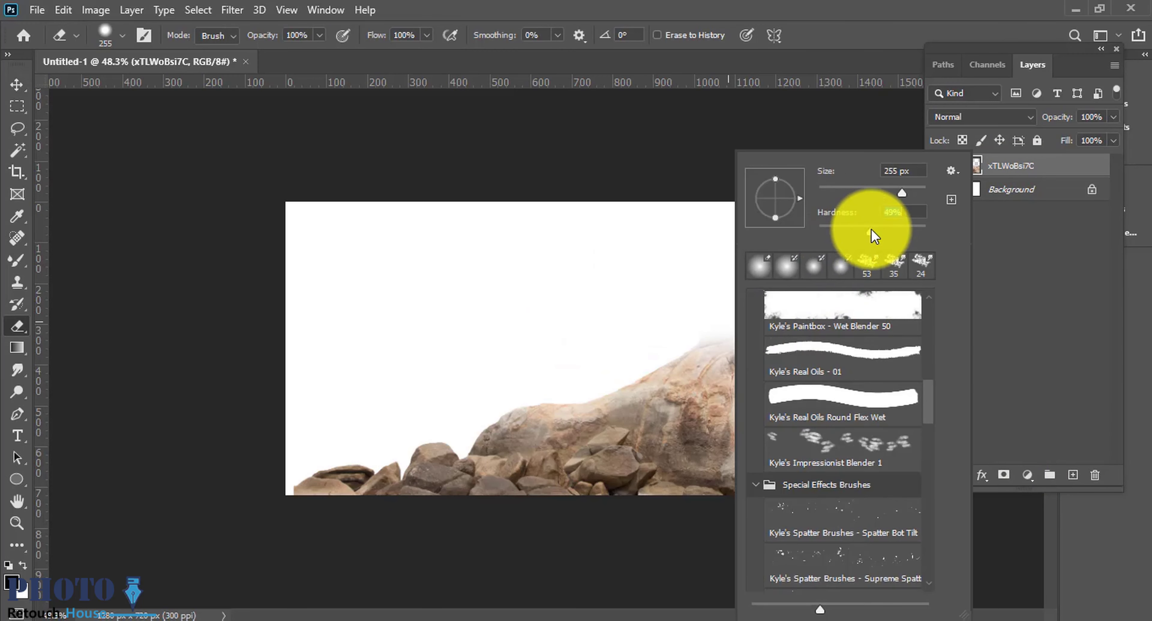
key(Return)
right_click(791, 325)
drag(921, 232, 967, 231)
key(Return)
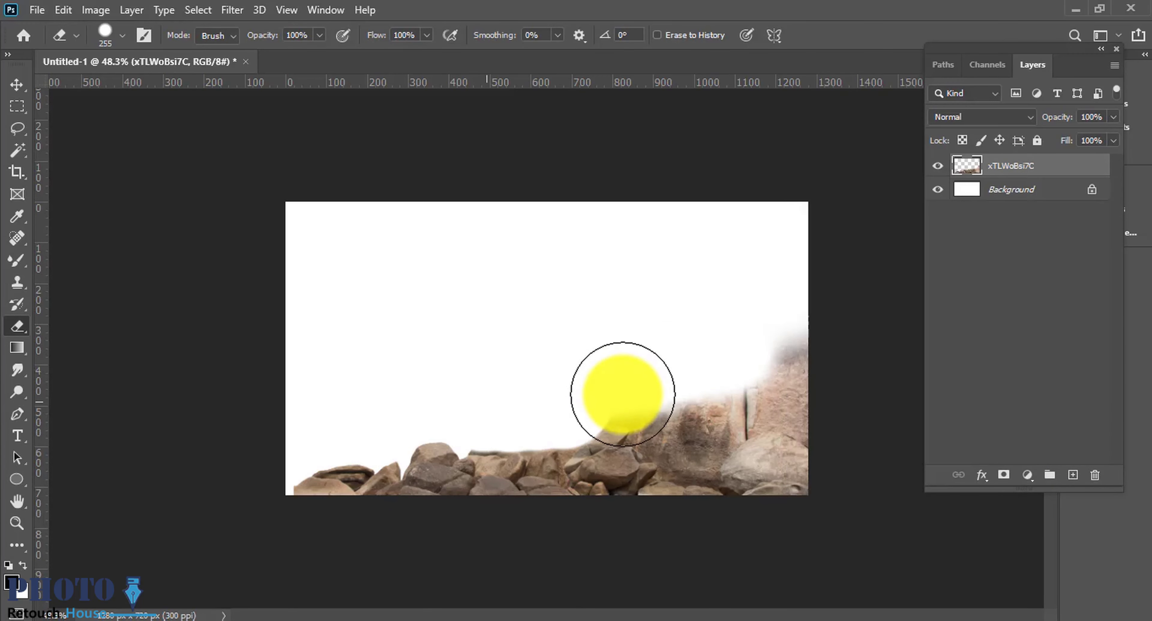
drag(620, 398, 714, 333)
key(ctrl+z)
right_click(752, 345)
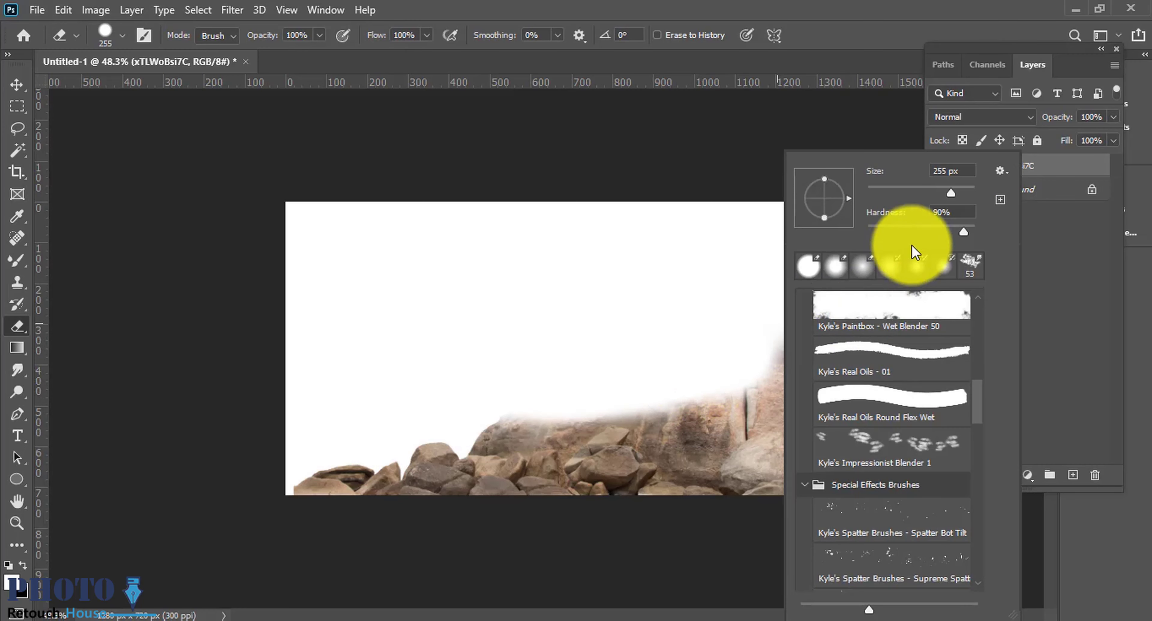
click(912, 251)
key(Return)
right_click(621, 340)
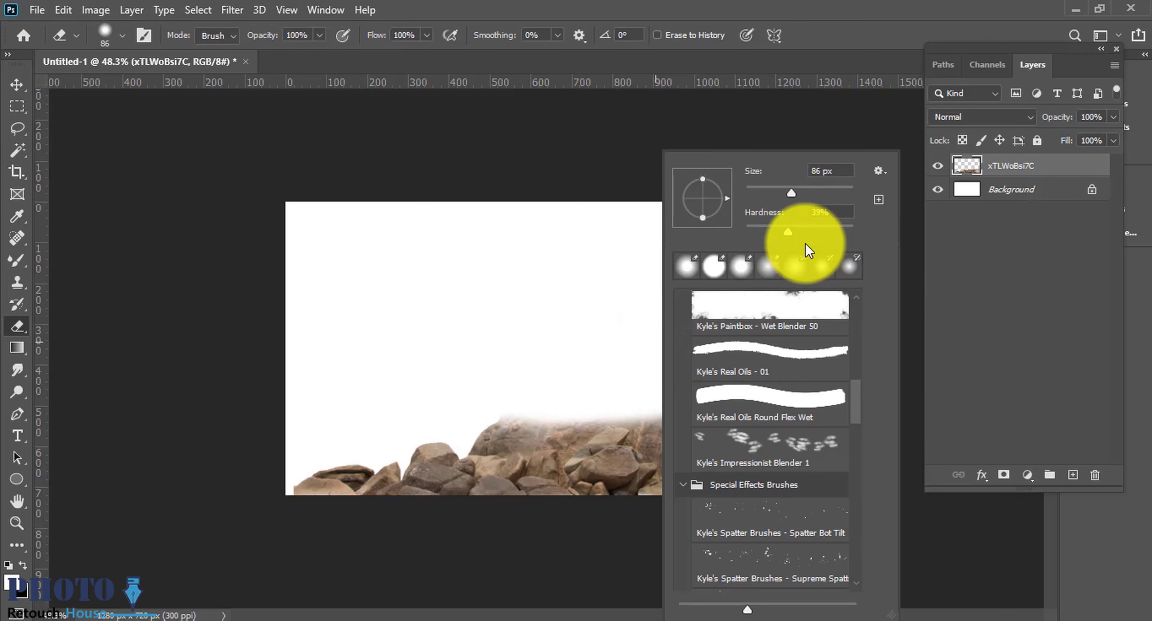
click(805, 245)
key(Return)
mouse_move(459, 432)
mouse_down()
mouse_move(660, 411)
mouse_move(611, 414)
mouse_up()
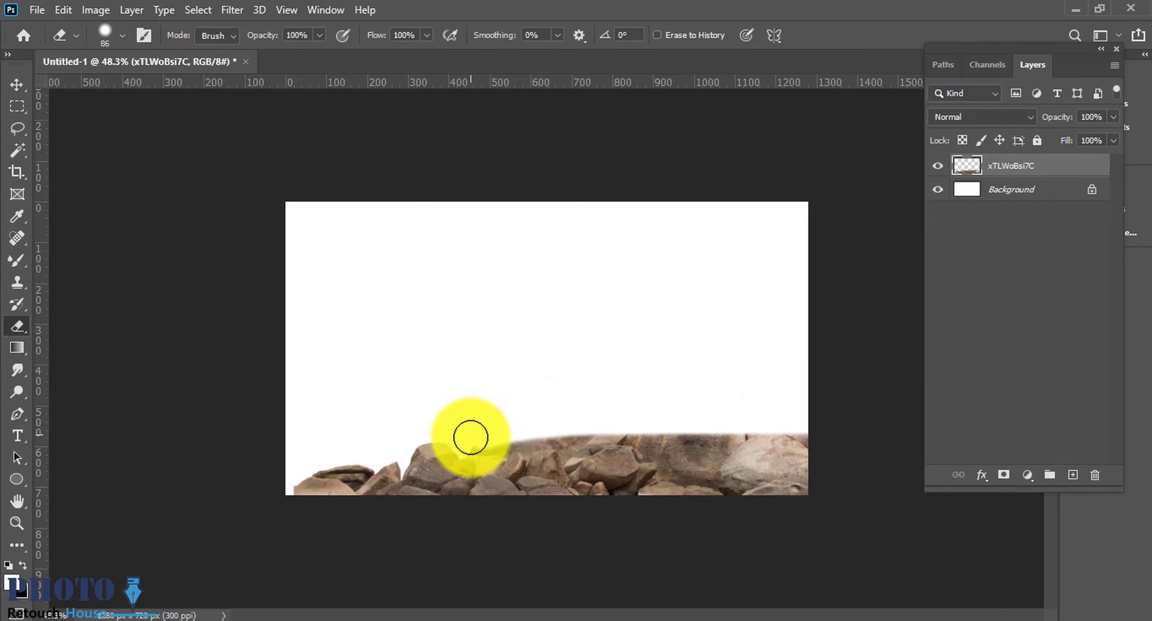
mouse_move(894, 413)
mouse_down()
mouse_move(787, 416)
mouse_move(826, 419)
mouse_move(720, 470)
mouse_up()
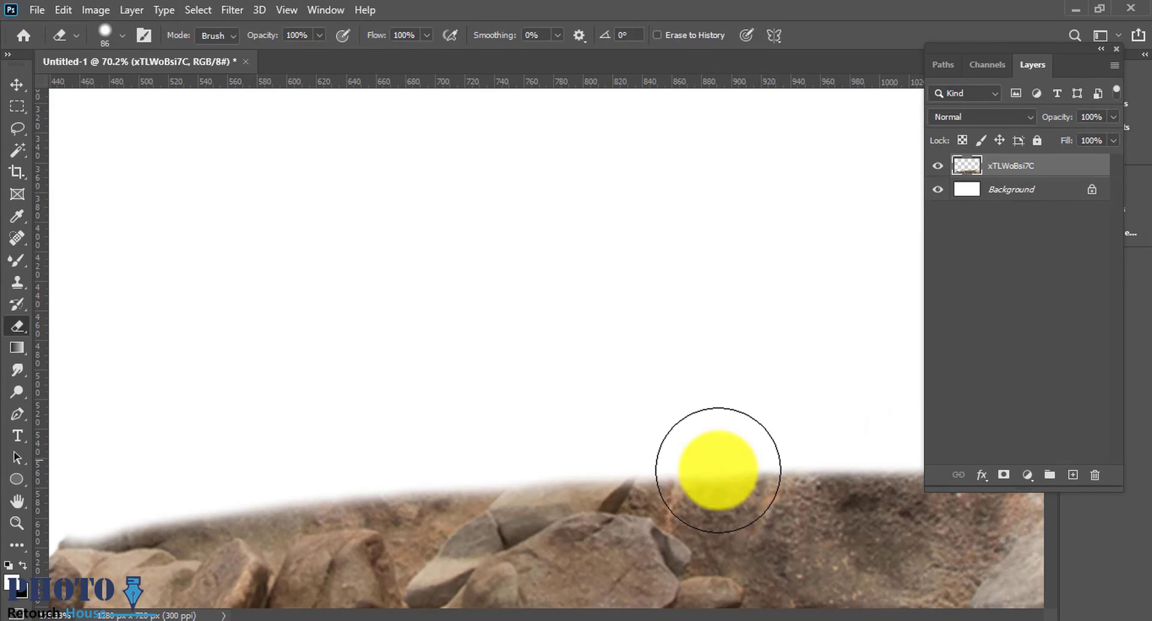
key(s)
right_click(469, 524)
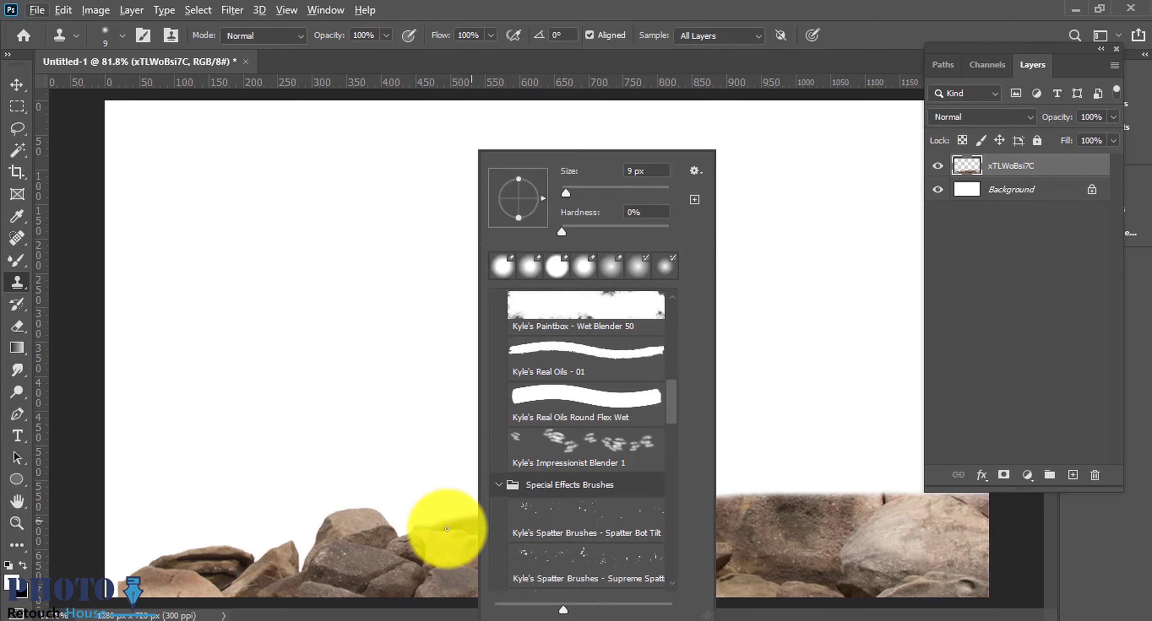
click(553, 265)
click(553, 514)
click(595, 255)
key(ctrl+z)
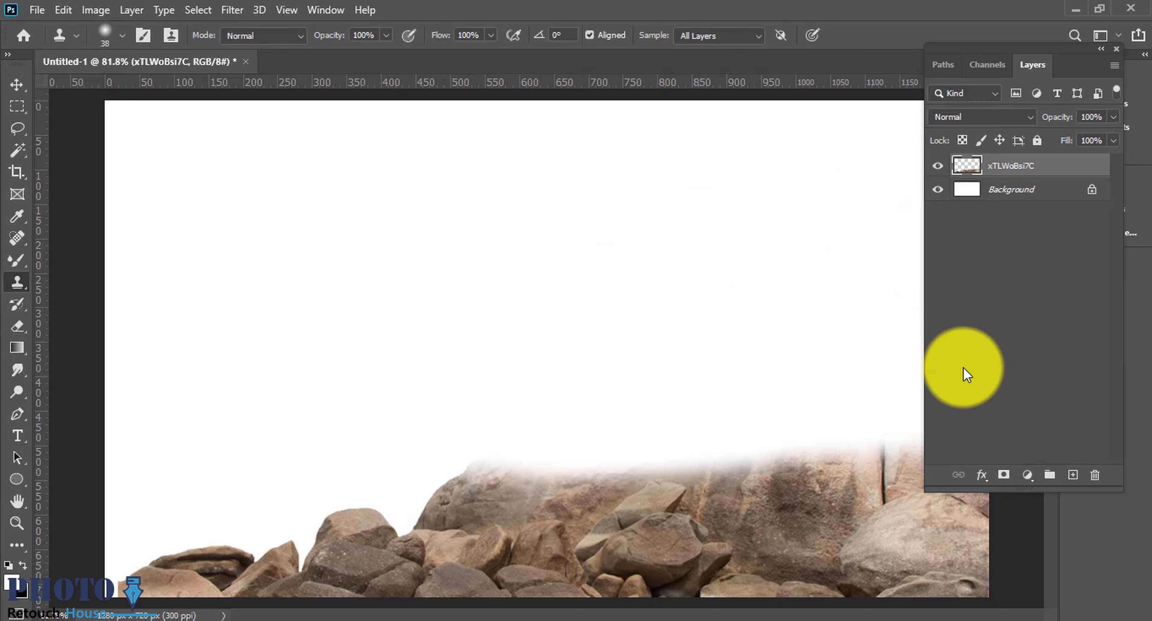
key(ctrl+z)
key(ctrl+z)
key(ctrl+z)
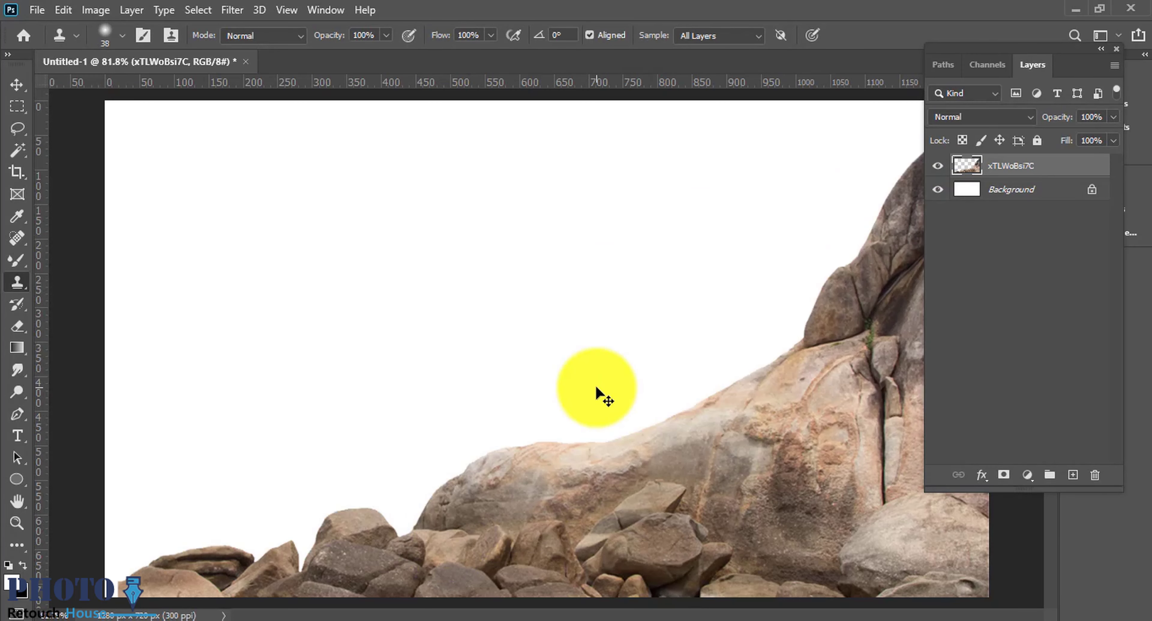
scroll(600, 393, down, 3)
Add a layer mask to the rock layer and pick a soft round brush
click(1004, 475)
key(b)
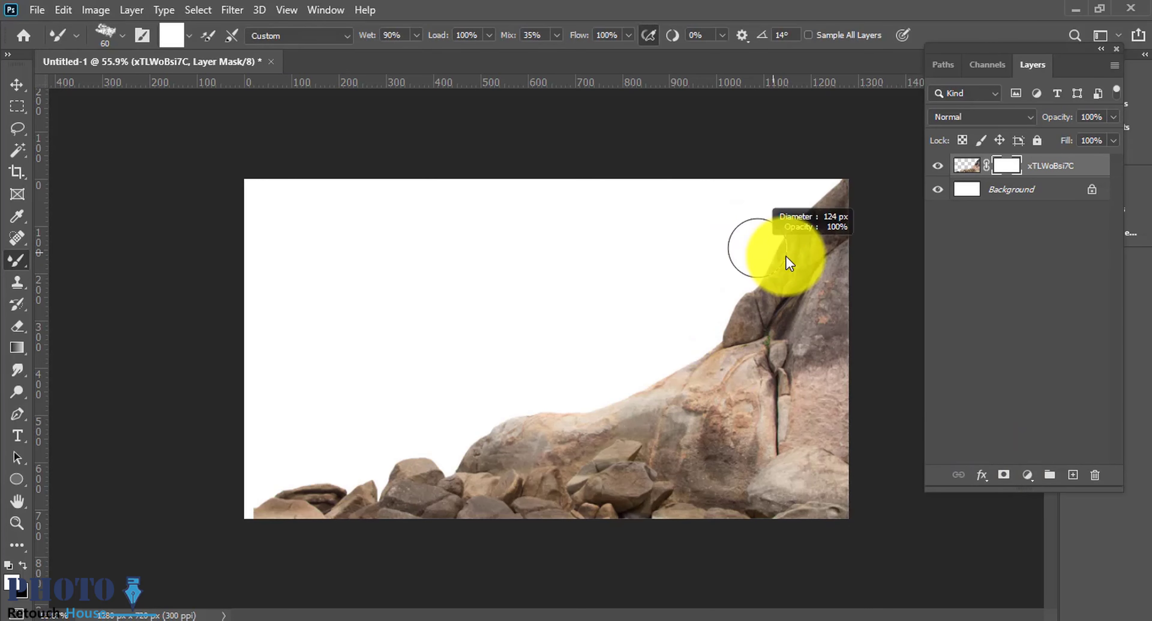
right_click(17, 260)
click(103, 265)
right_click(488, 264)
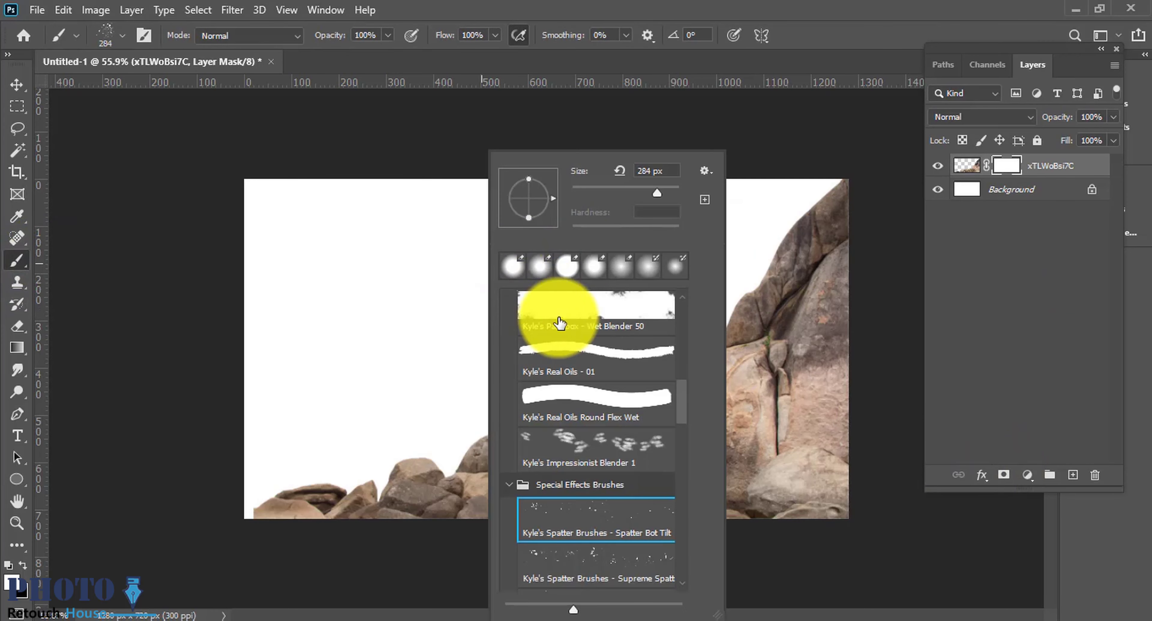
click(674, 267)
key(Return)
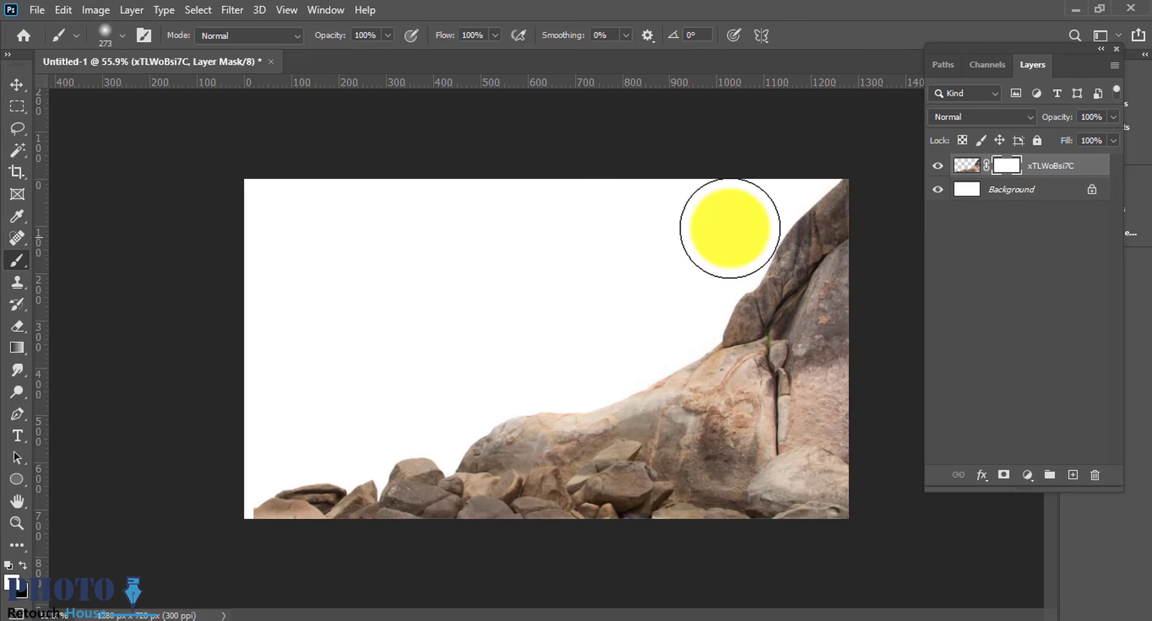
Paint out the tall upper rock to leave a low rock strip, then drag in the underwater image
drag(764, 214, 692, 257)
right_click(692, 257)
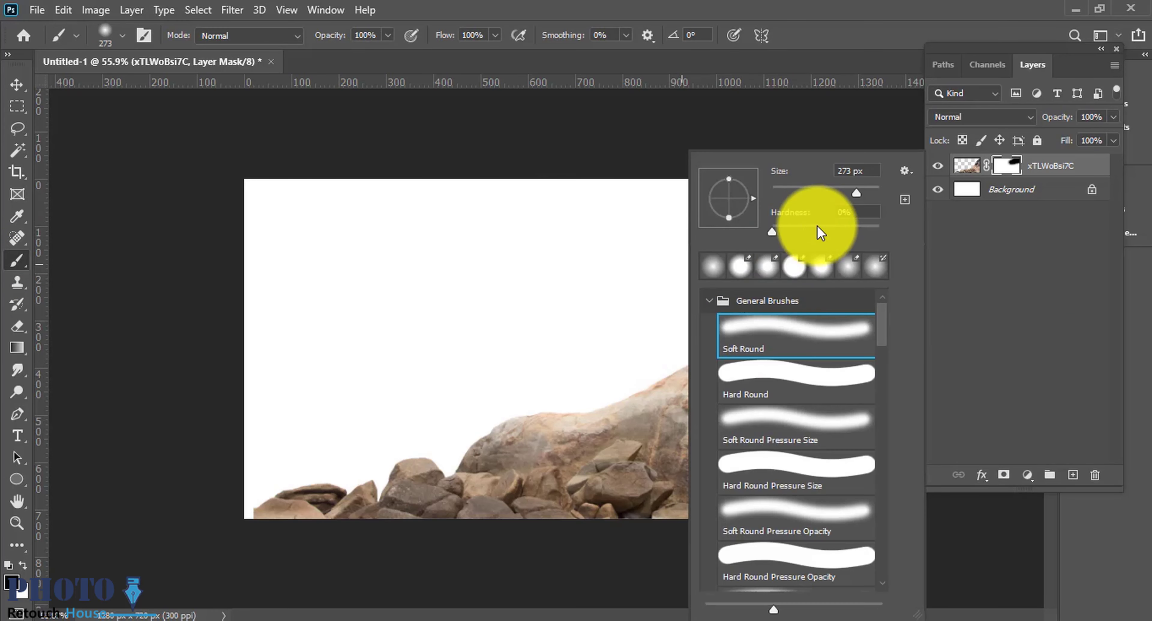
key(Escape)
mouse_move(836, 300)
mouse_down()
mouse_move(489, 399)
mouse_move(870, 378)
mouse_up()
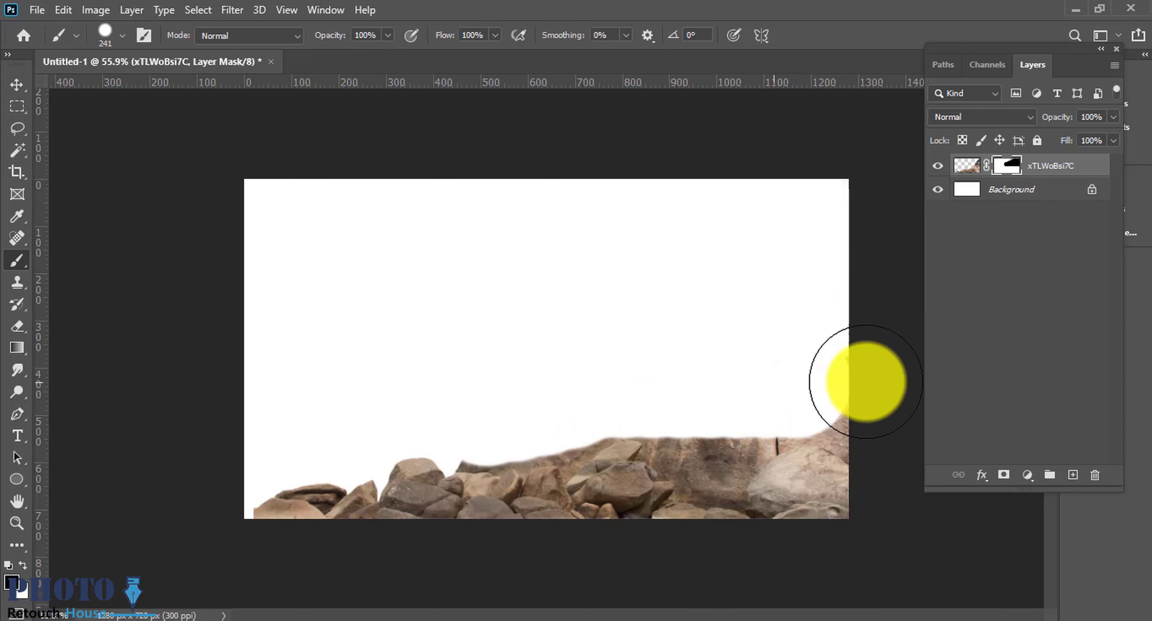
drag(524, 387, 861, 393)
key(bracketleft)
key(bracketleft)
key(bracketleft)
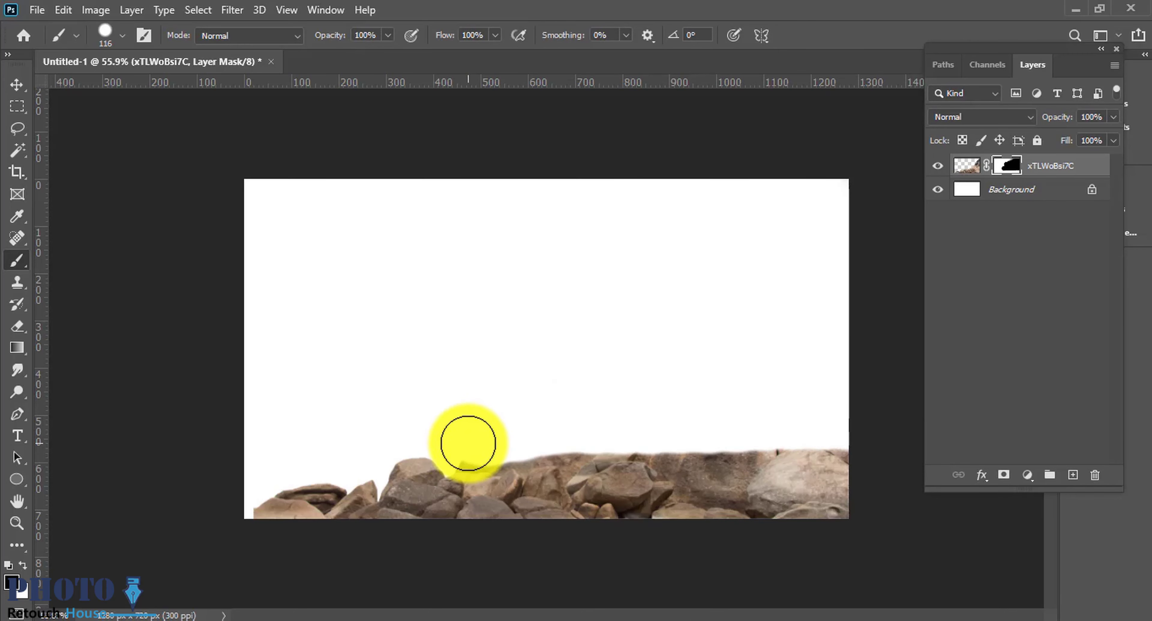
scroll(486, 354, down, 3)
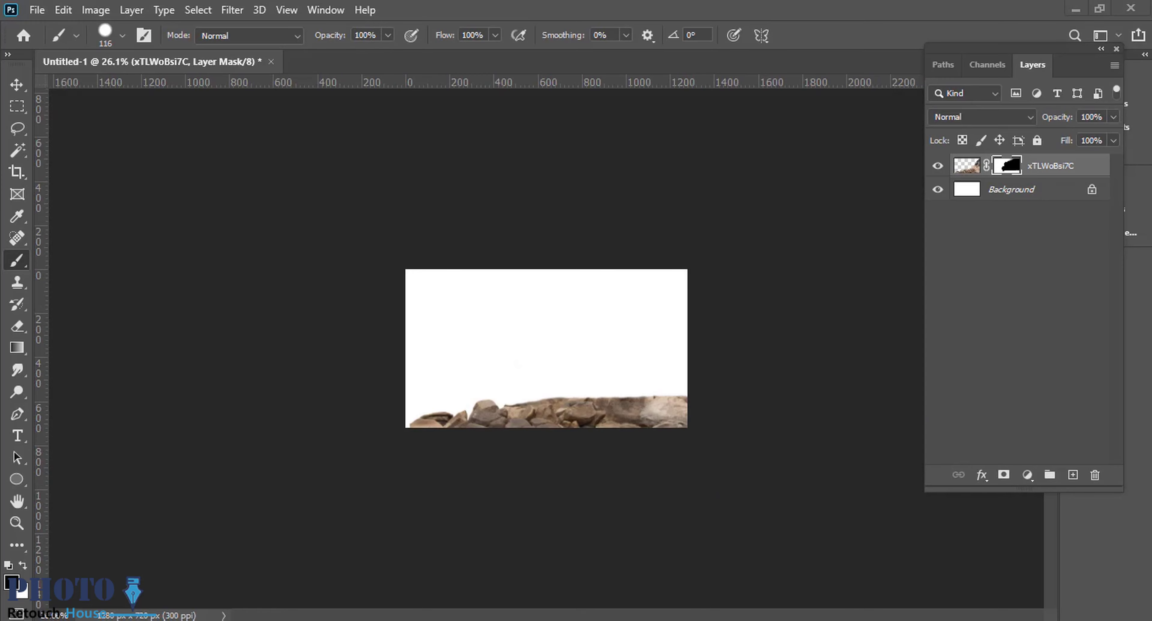
drag(517, 365, 457, 398)
scroll(591, 398, up, 2)
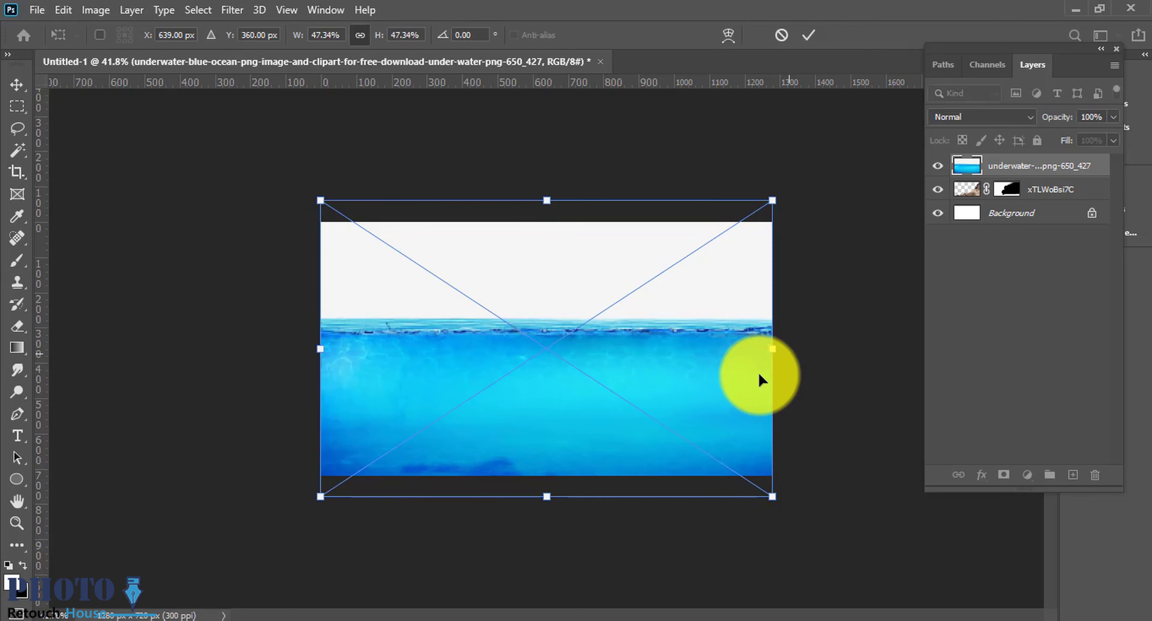
Commit the underwater image, move it beneath the rocks and lower it on the canvas
key(Return)
drag(976, 166, 977, 202)
click(670, 384)
key(Escape)
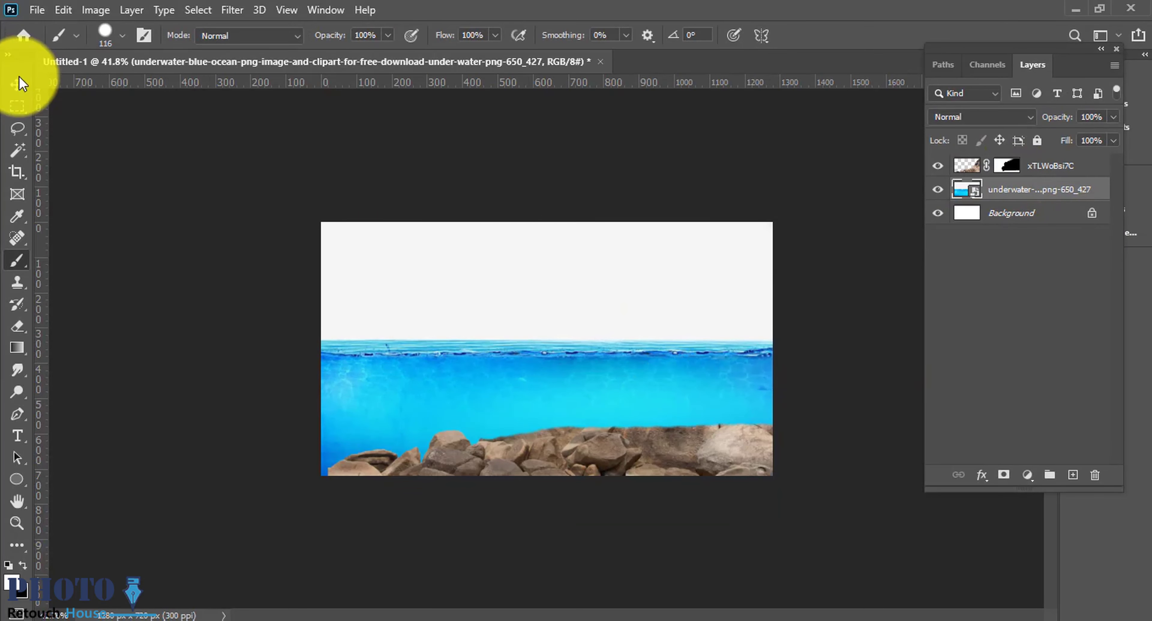
click(18, 83)
drag(658, 346, 658, 409)
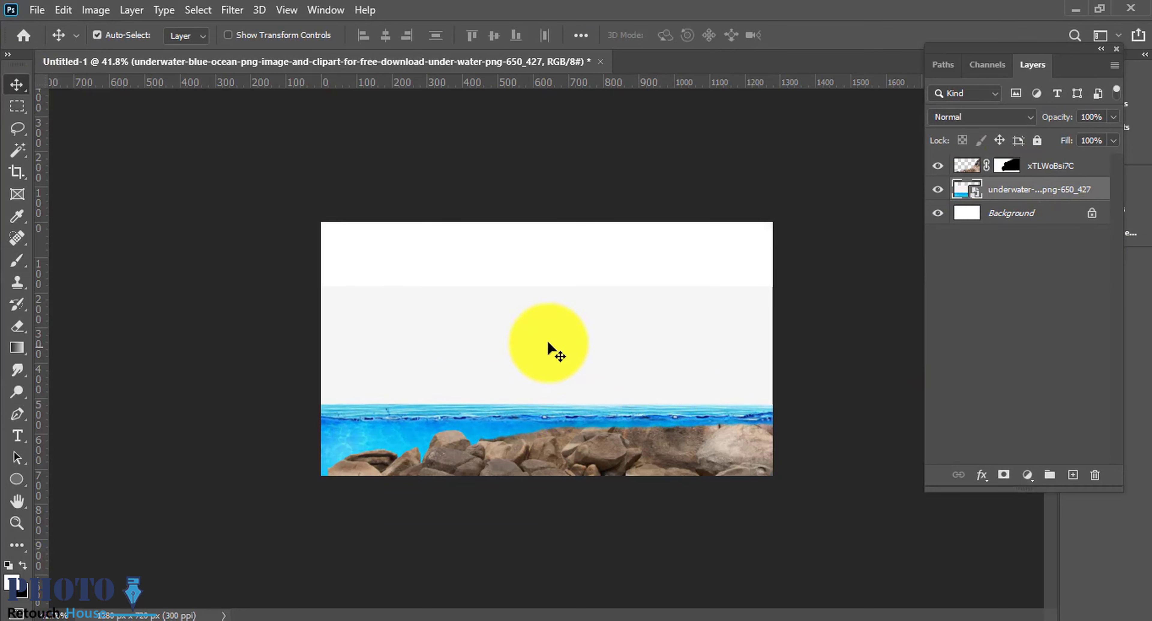
drag(650, 419, 650, 431)
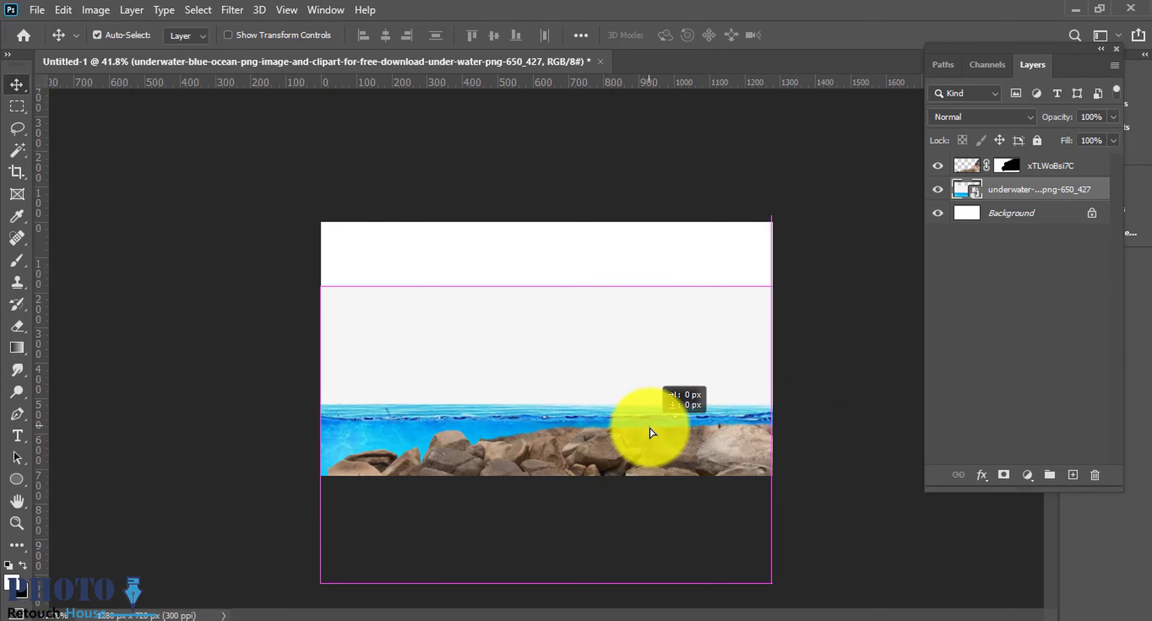
Rasterize the underwater layer, delete its grey sky, and drag in the turquoise sea-water image
scroll(548, 419, up, 1)
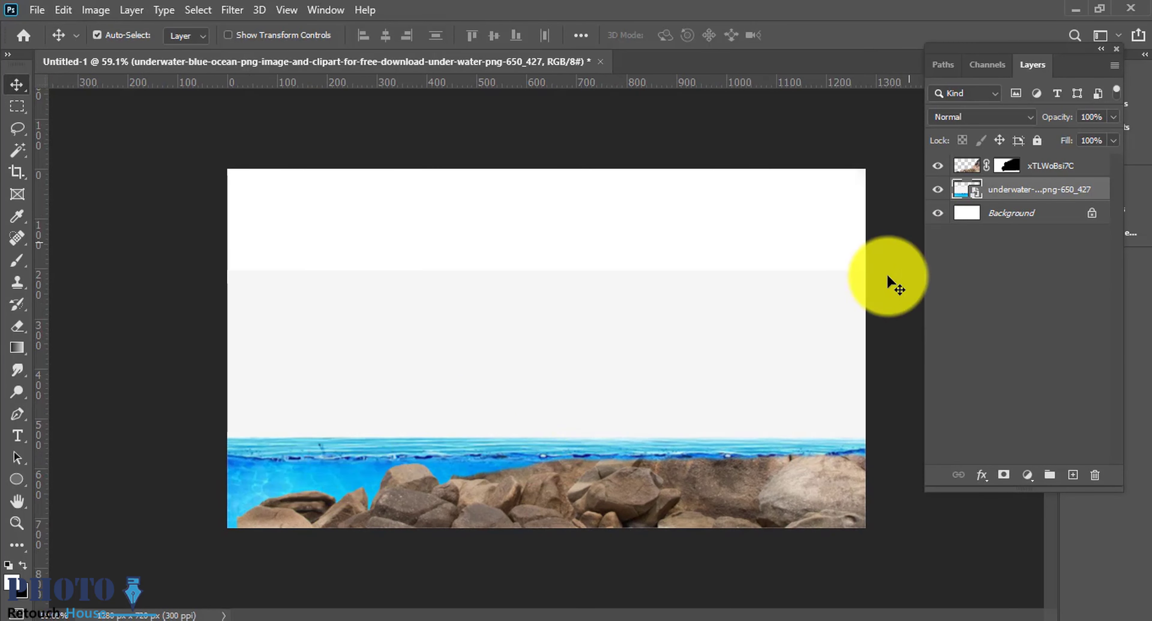
right_click(1003, 195)
click(800, 313)
key(w)
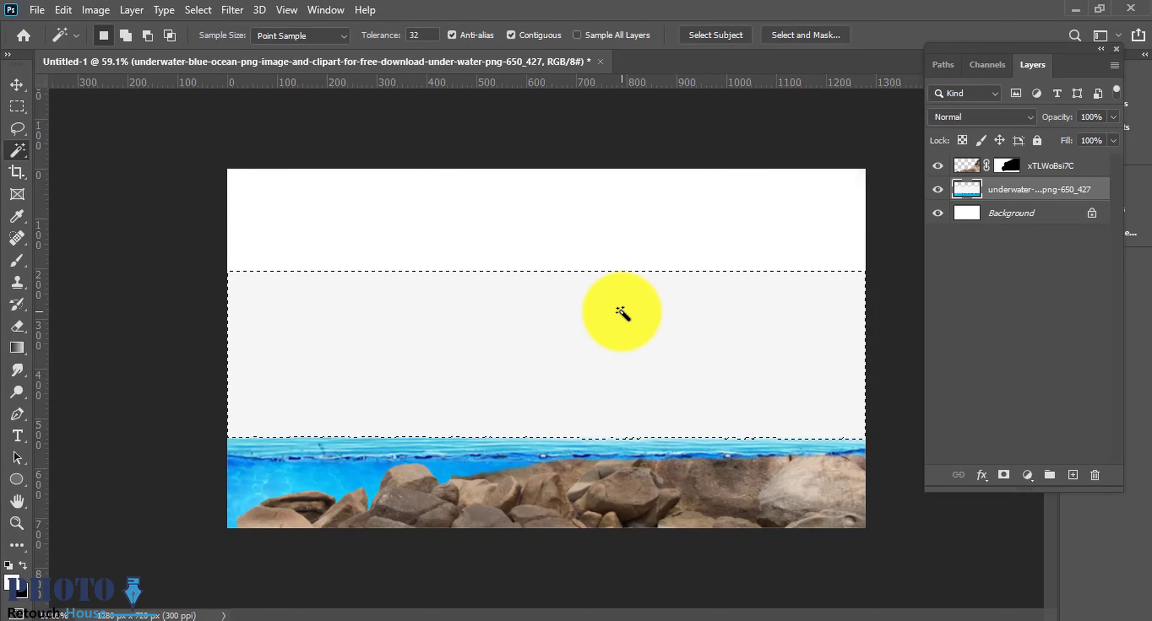
key(Delete)
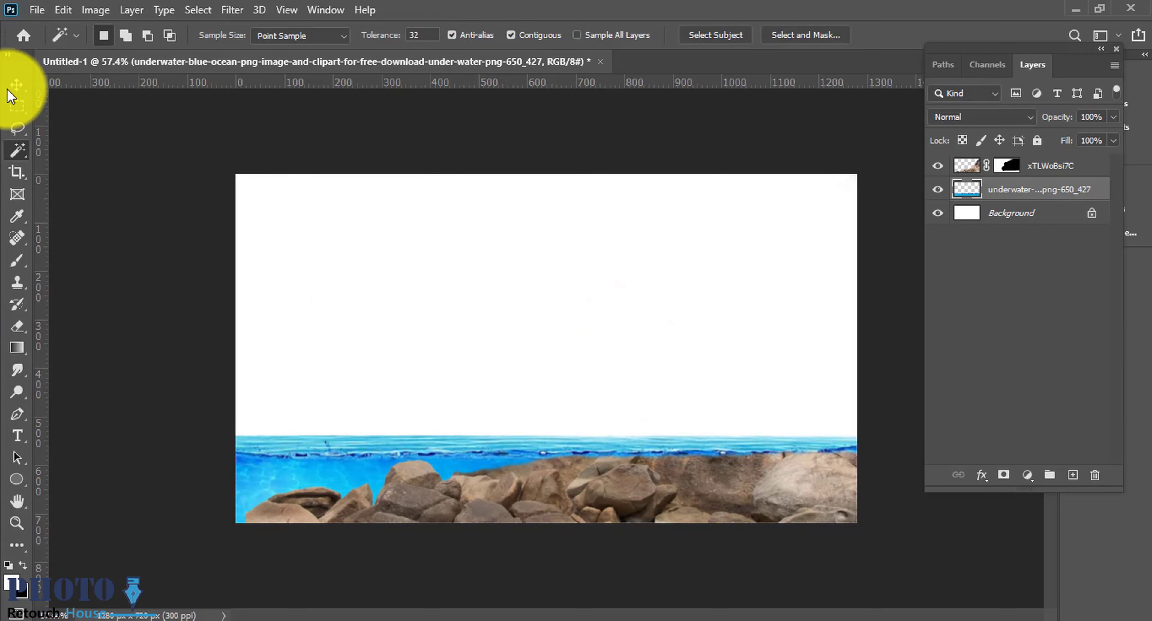
click(17, 84)
drag(425, 456, 425, 456)
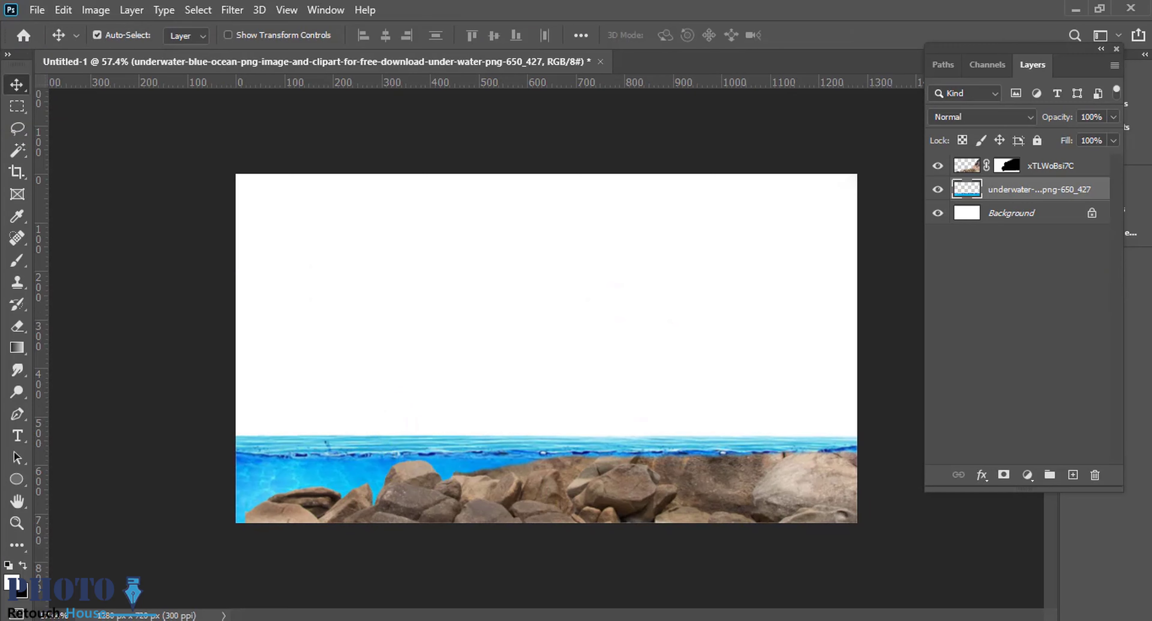
drag(1151, 403, 585, 473)
Rasterize the turquoise water layer and lasso-delete the empty area above the water
key(Return)
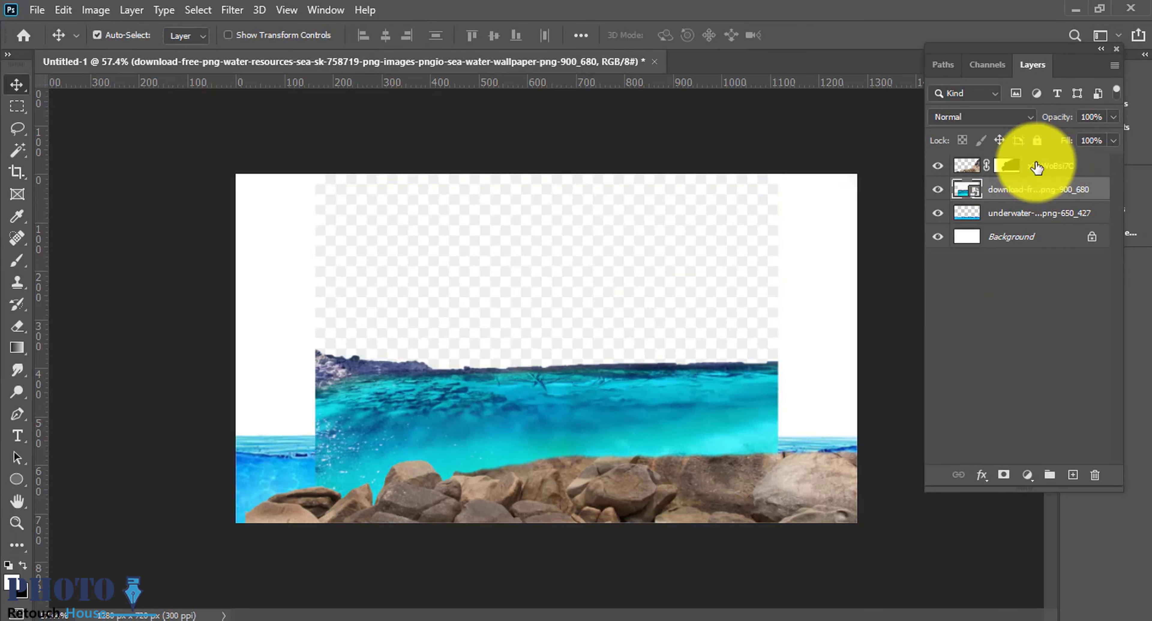
key(p)
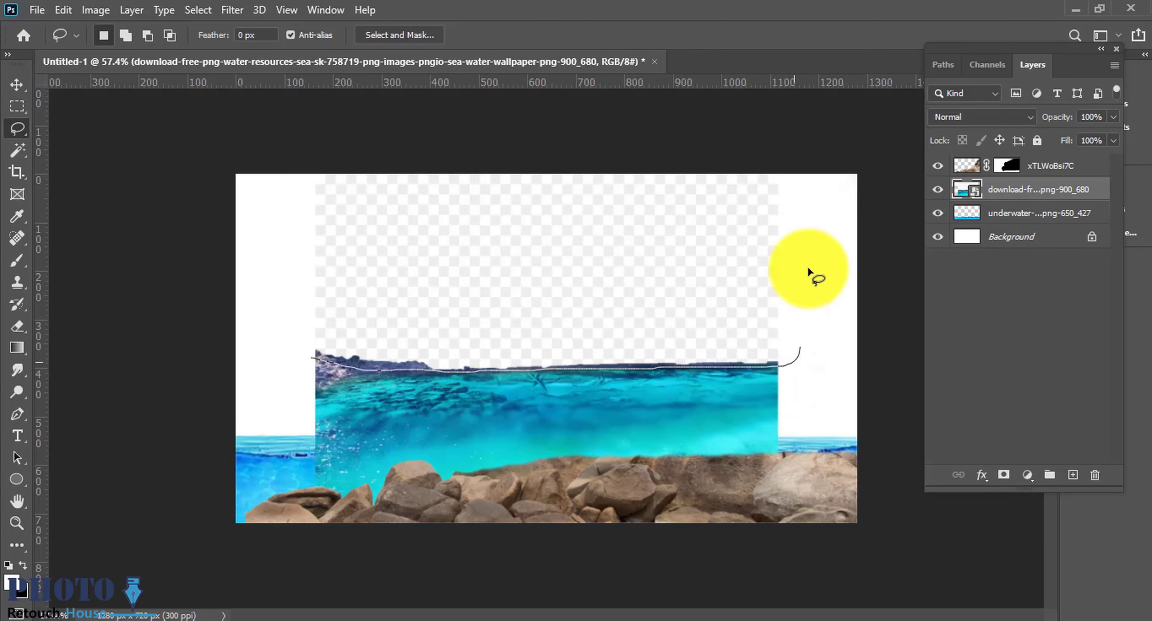
drag(807, 266, 236, 257)
right_click(1053, 195)
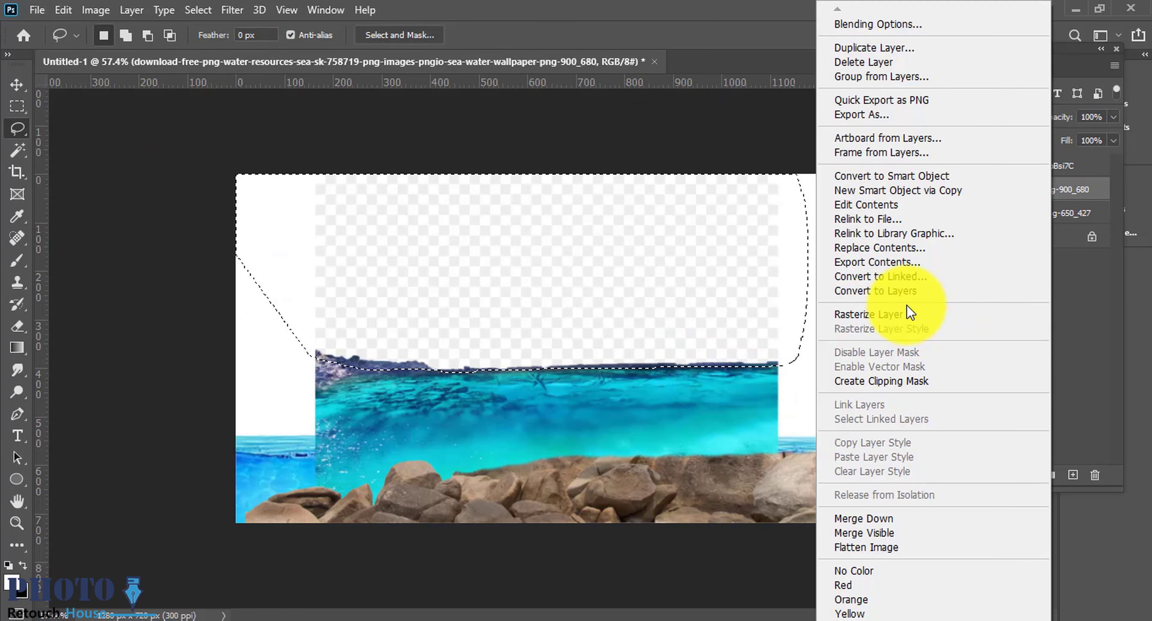
click(889, 315)
key(Delete)
key(ctrl+d)
scroll(860, 338, down, 2)
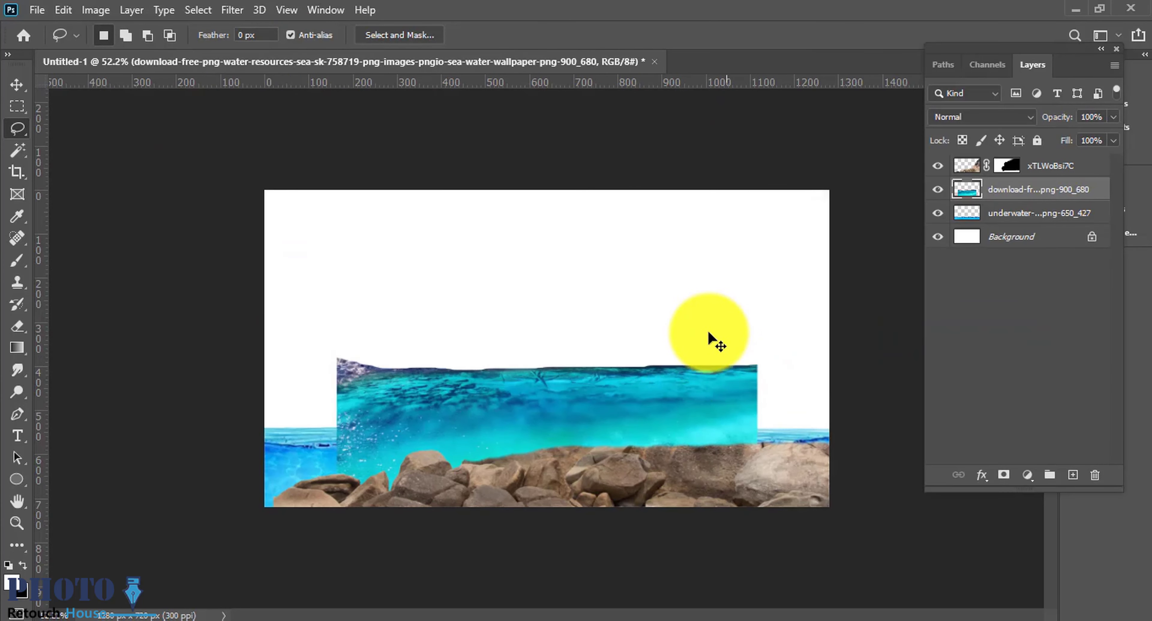
Move the turquoise water layer to the top and stretch it wider along the canvas bottom
key(v)
drag(507, 414, 460, 473)
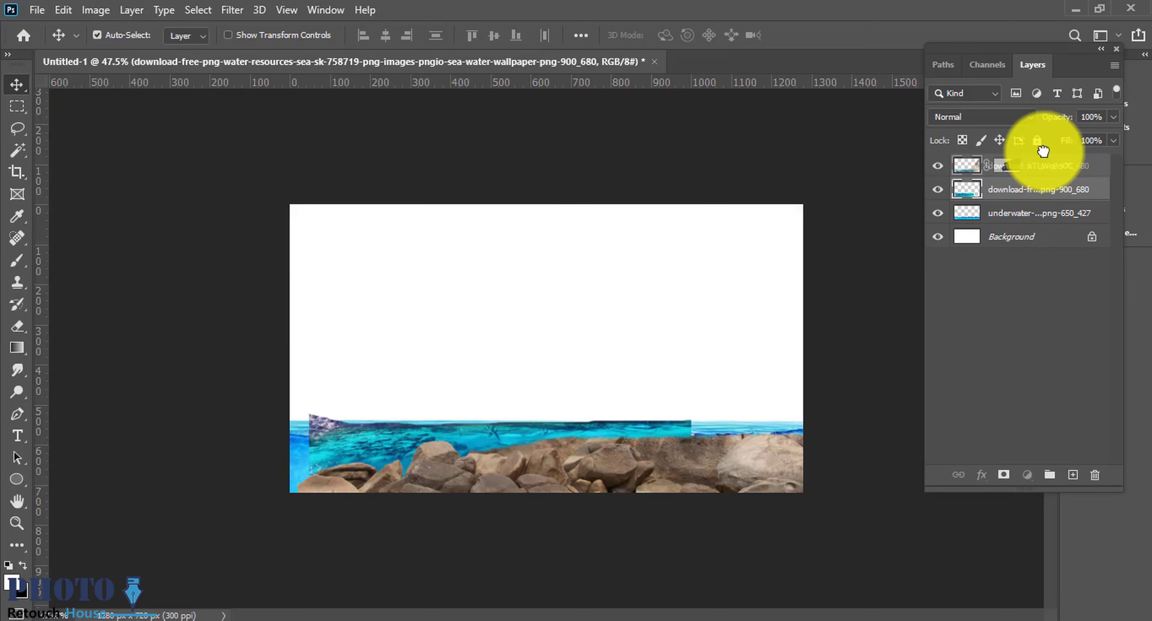
drag(1042, 150, 1041, 154)
drag(617, 437, 607, 493)
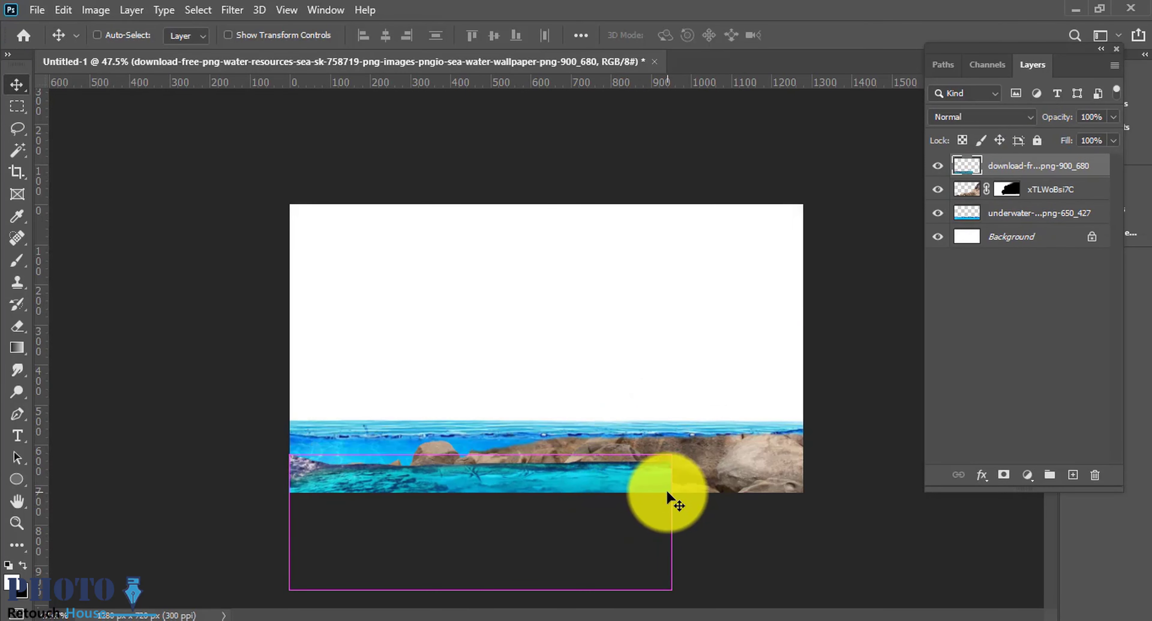
key(ctrl+t)
drag(671, 522, 846, 522)
drag(667, 470, 648, 482)
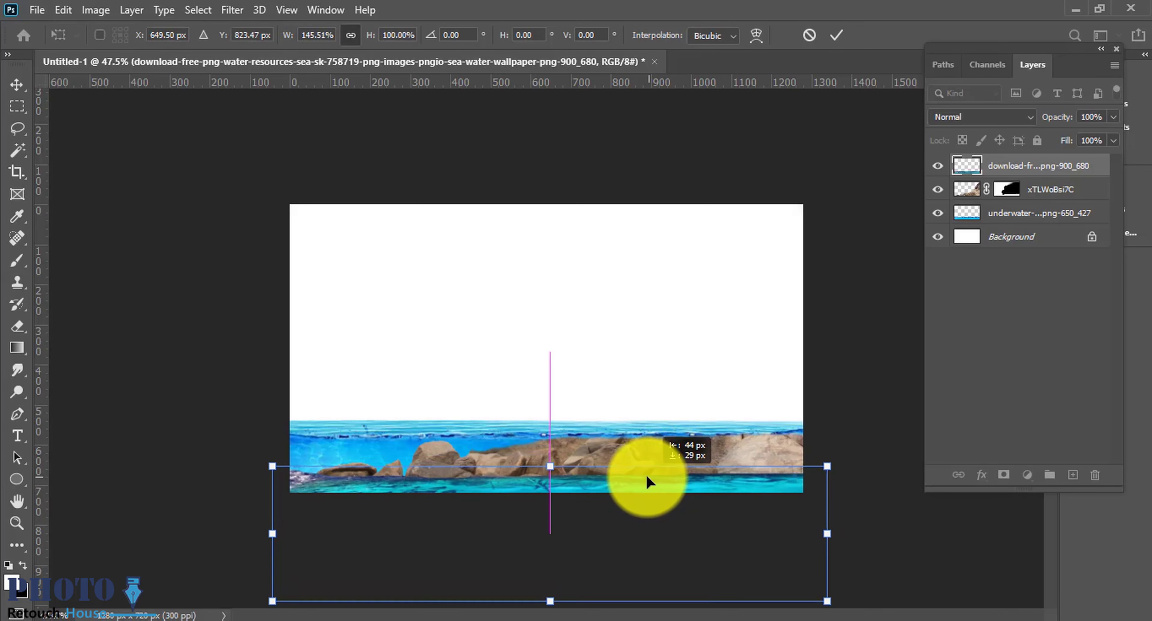
key(Return)
Shift the turquoise water right and enlarge it further from its bottom-right corner
scroll(378, 507, up, 3)
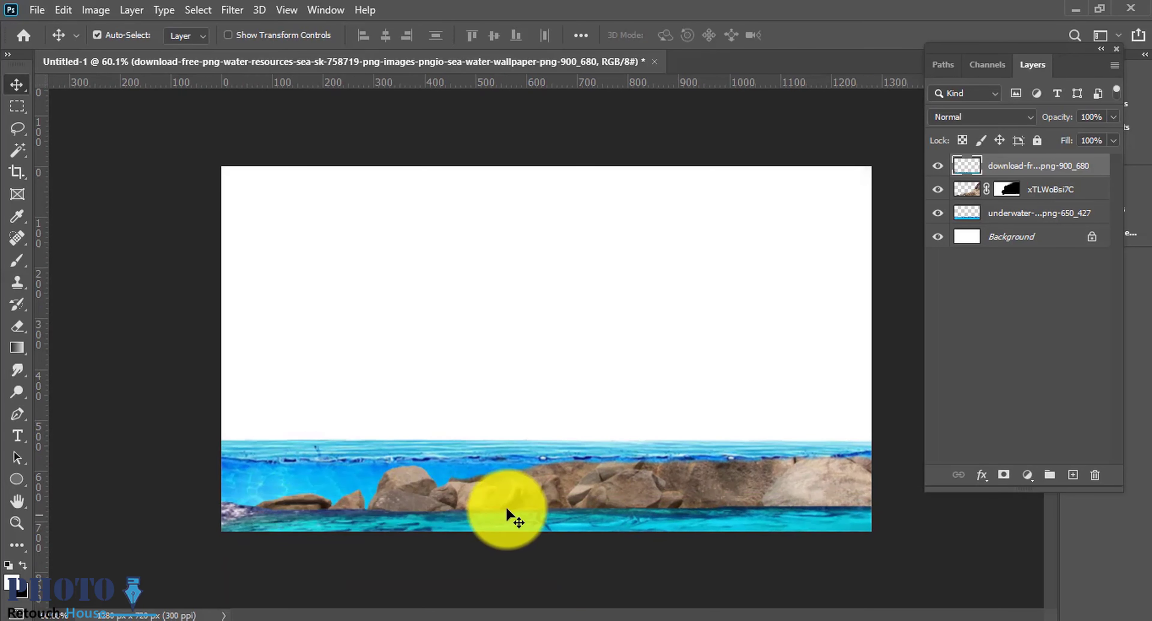
drag(506, 511, 628, 505)
key(ctrl+t)
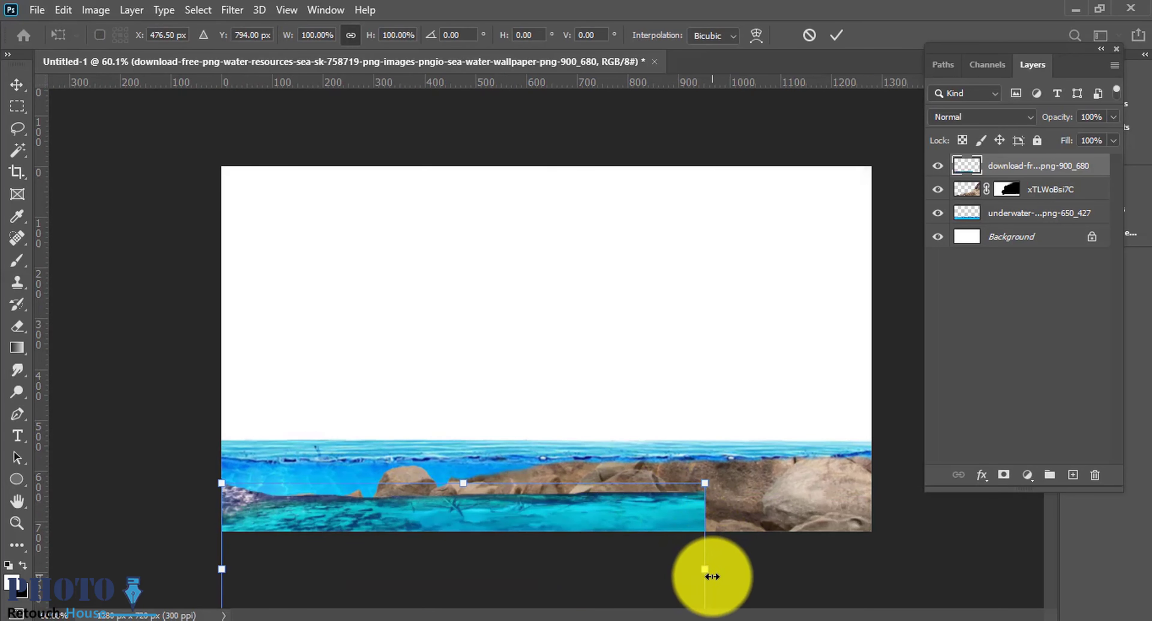
drag(712, 577, 880, 568)
drag(638, 501, 647, 535)
key(Return)
Mask the turquoise water with a 0% hardness brush so the rocks show along the bottom
click(1003, 475)
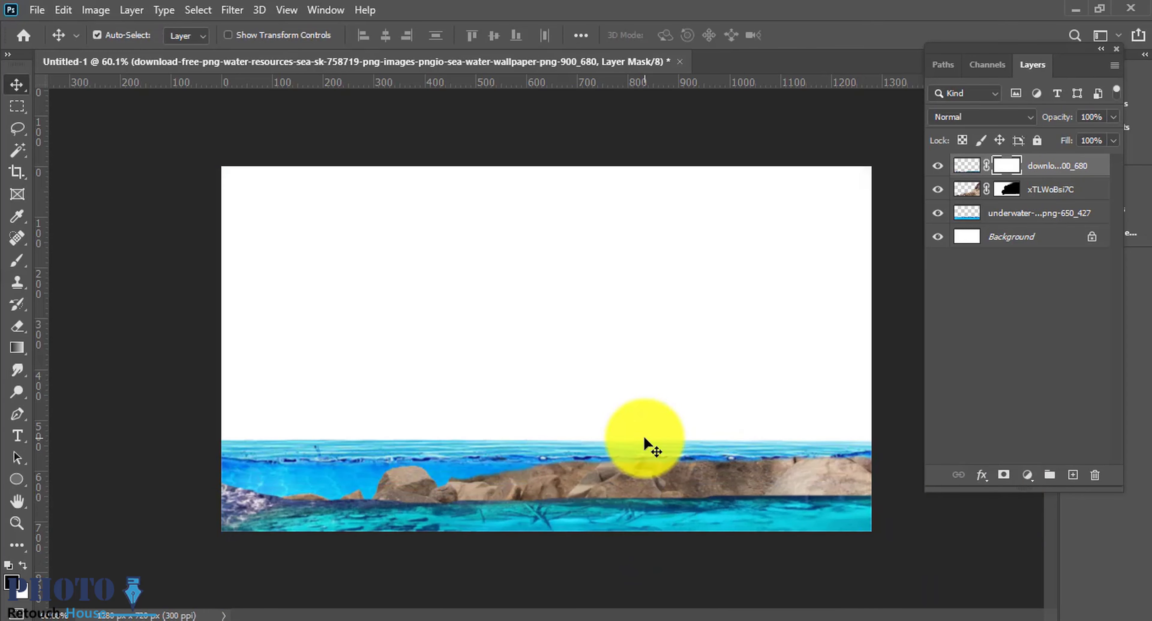
key(b)
right_click(709, 366)
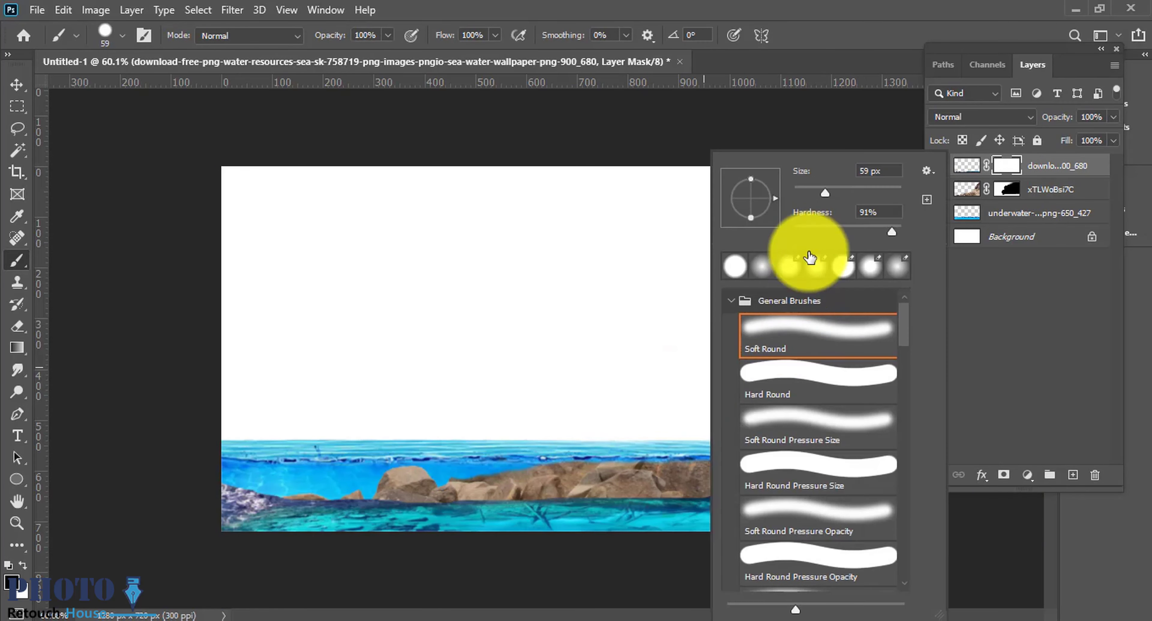
key(Return)
mouse_move(394, 494)
mouse_down()
mouse_move(775, 483)
mouse_move(450, 508)
mouse_up()
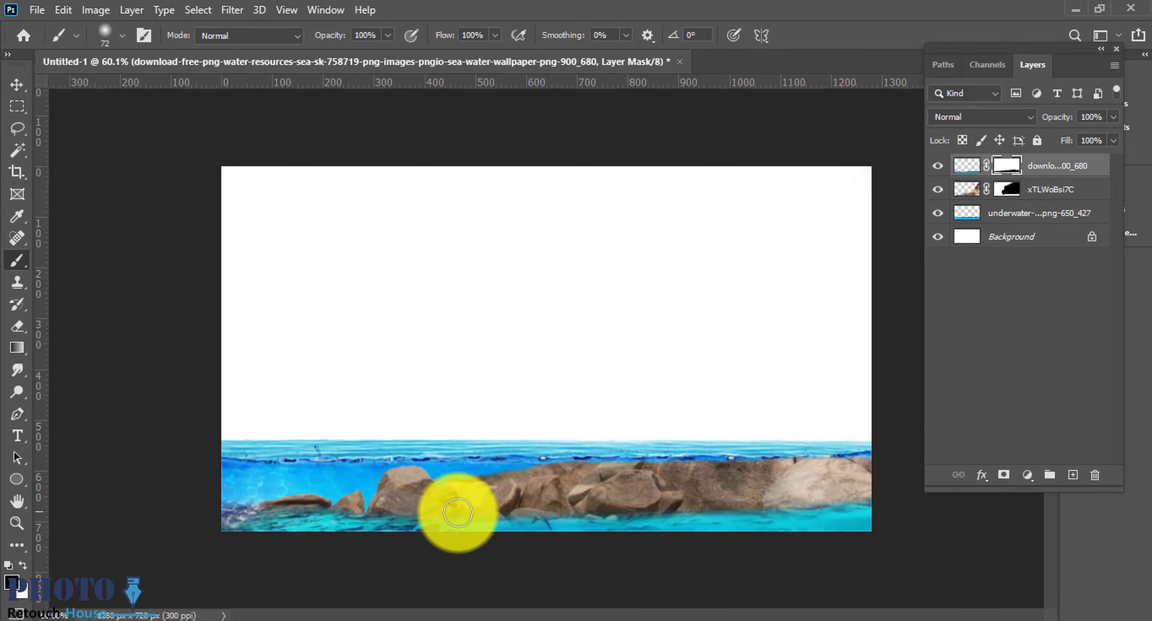
scroll(450, 509, up, 2)
scroll(278, 493, down, 3)
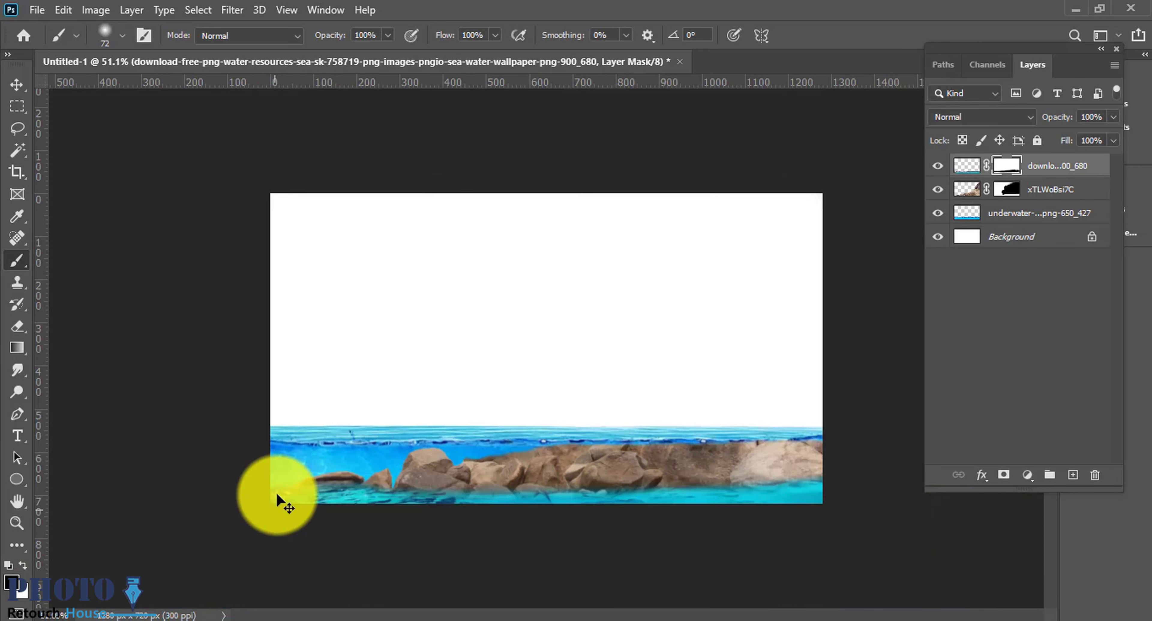
scroll(216, 460, up, 2)
Soften the first water layer's waterline by painting its mask with a 0% hardness brush
click(988, 207)
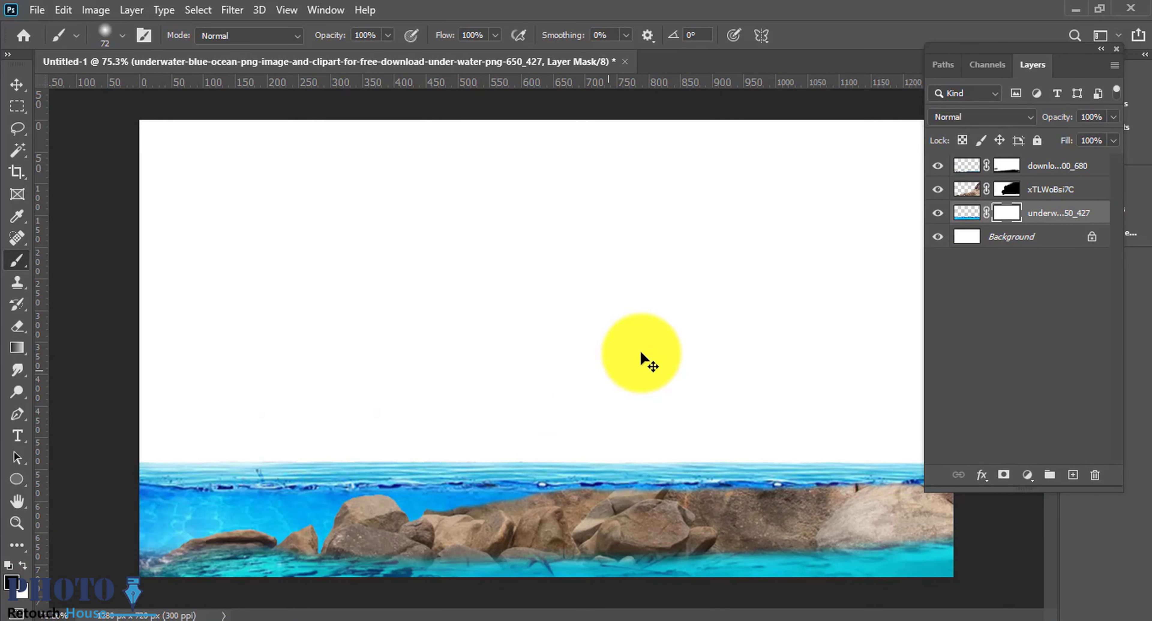
right_click(697, 332)
drag(887, 237, 848, 239)
click(246, 449)
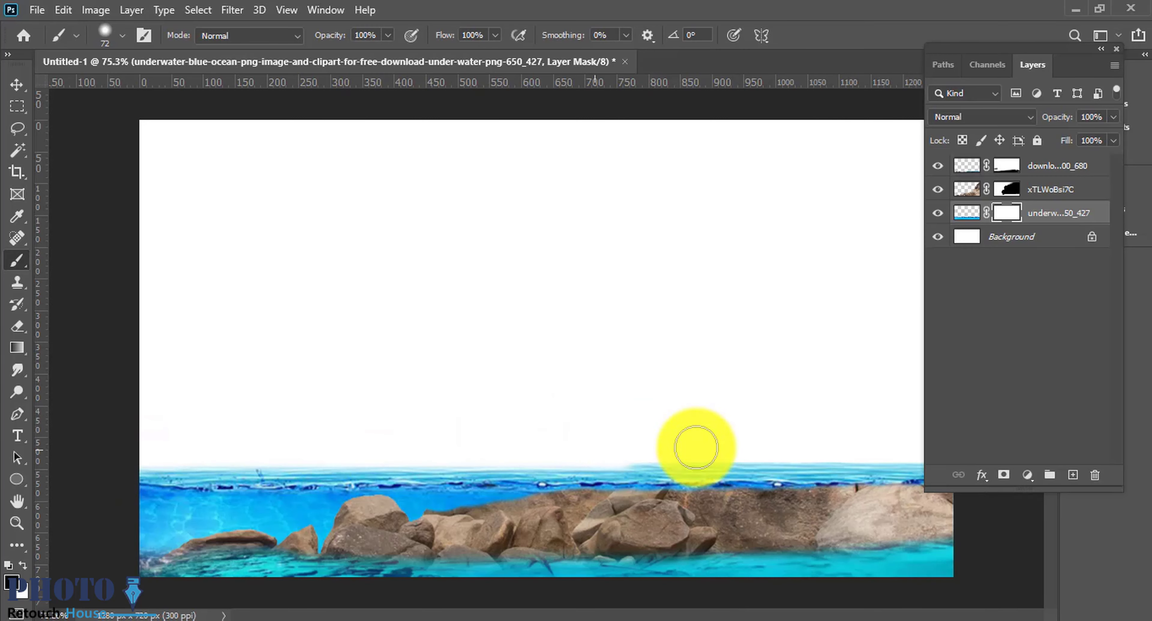
drag(246, 449, 653, 451)
scroll(671, 447, down, 2)
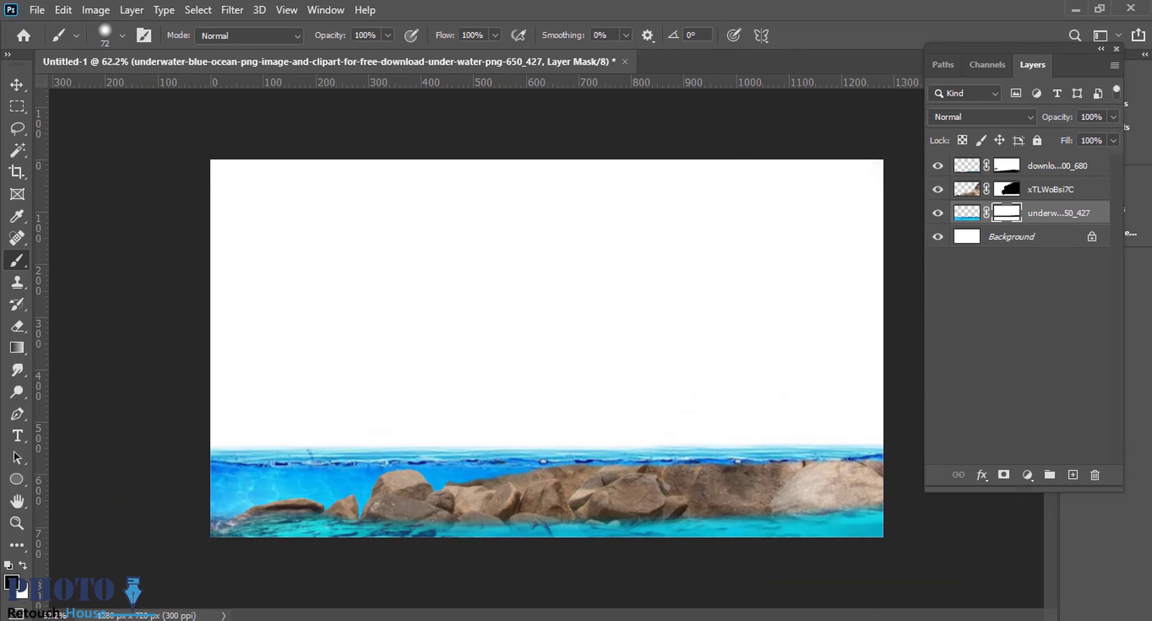
scroll(560, 393, up, 3)
scroll(603, 472, up, 2)
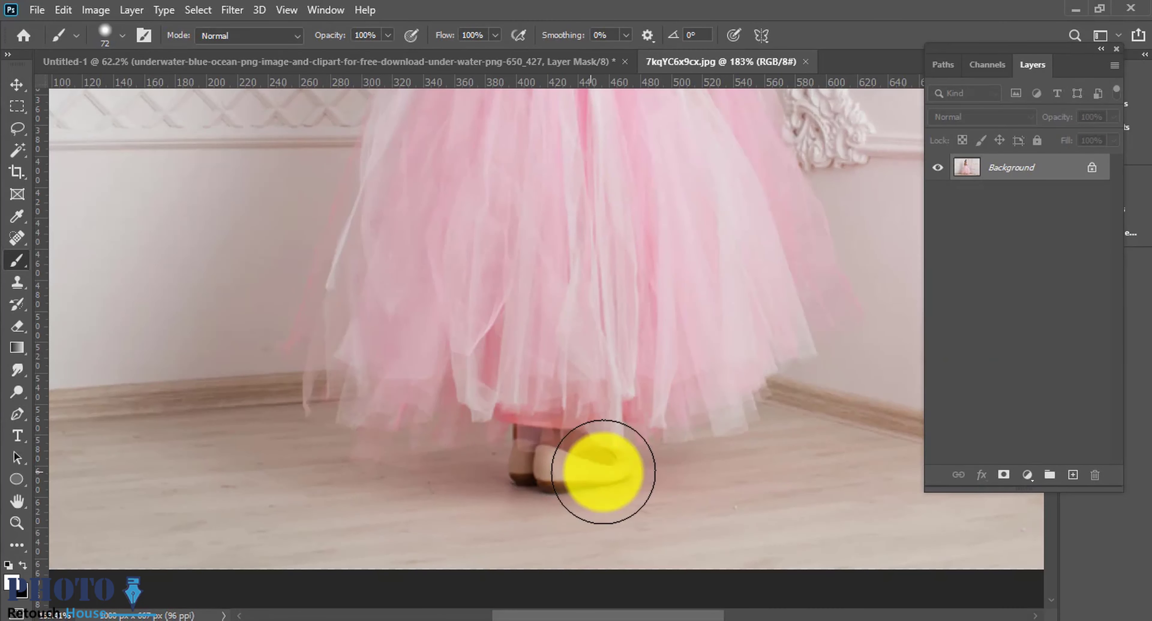
scroll(606, 444, up, 2)
scroll(581, 492, up, 1)
Extend the Pen path from the shoe sole along the skirt hem and up its left edge
key(p)
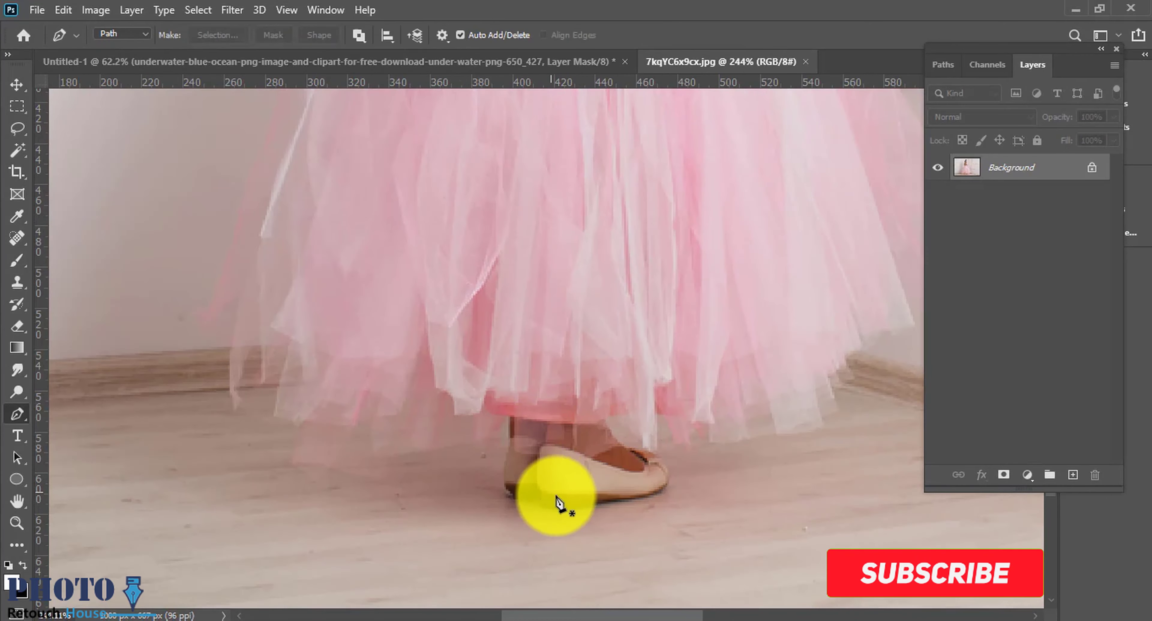
scroll(597, 520, up, 1)
mouse_move(608, 494)
mouse_down()
mouse_move(553, 514)
mouse_move(532, 507)
mouse_up()
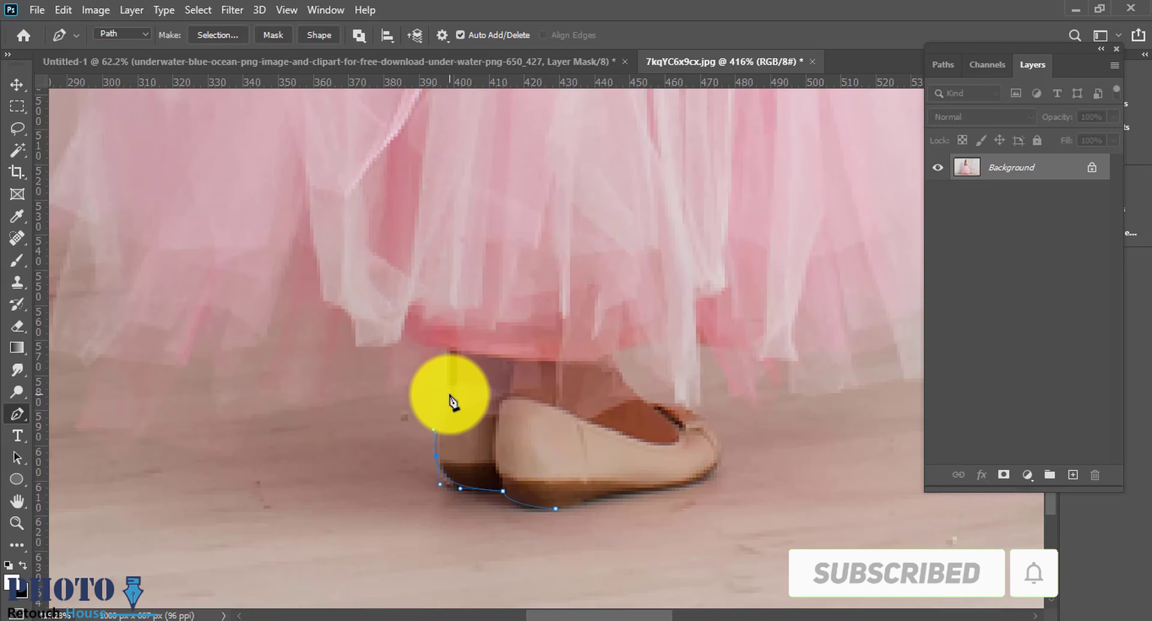
scroll(438, 378, down, 3)
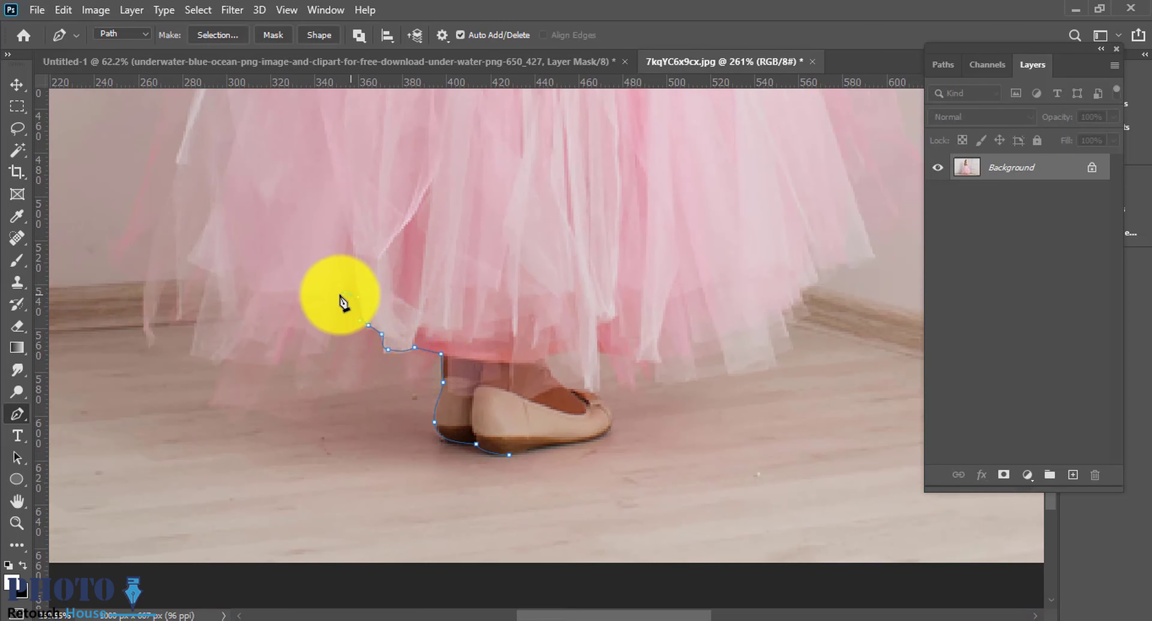
drag(333, 326, 329, 343)
scroll(314, 367, down, 1)
scroll(553, 397, up, 2)
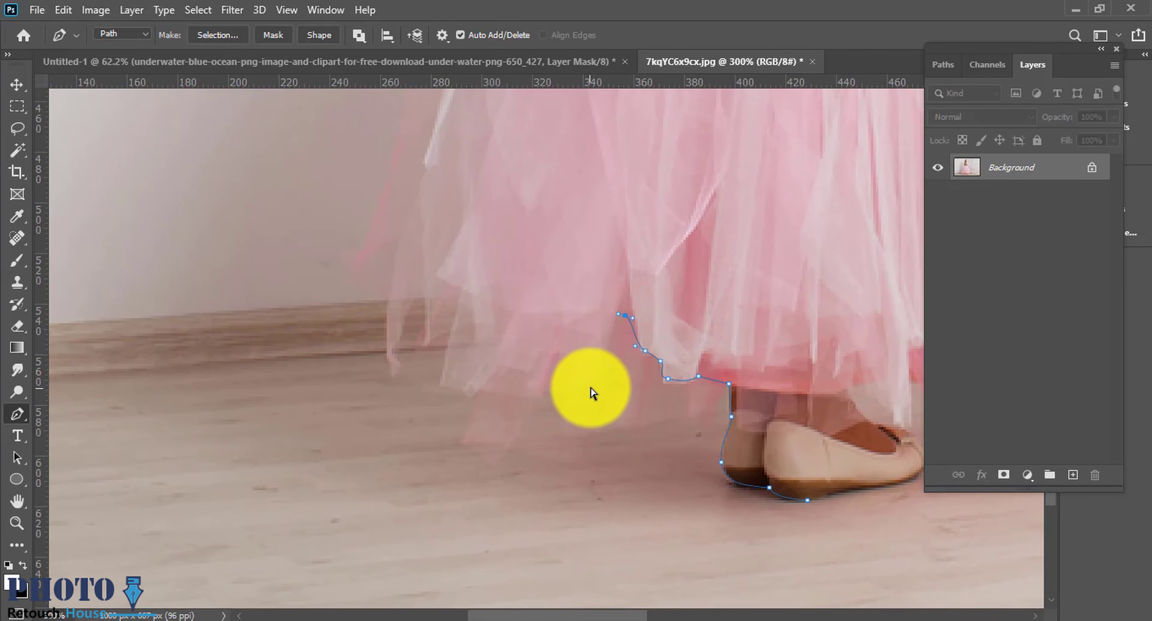
click(428, 345)
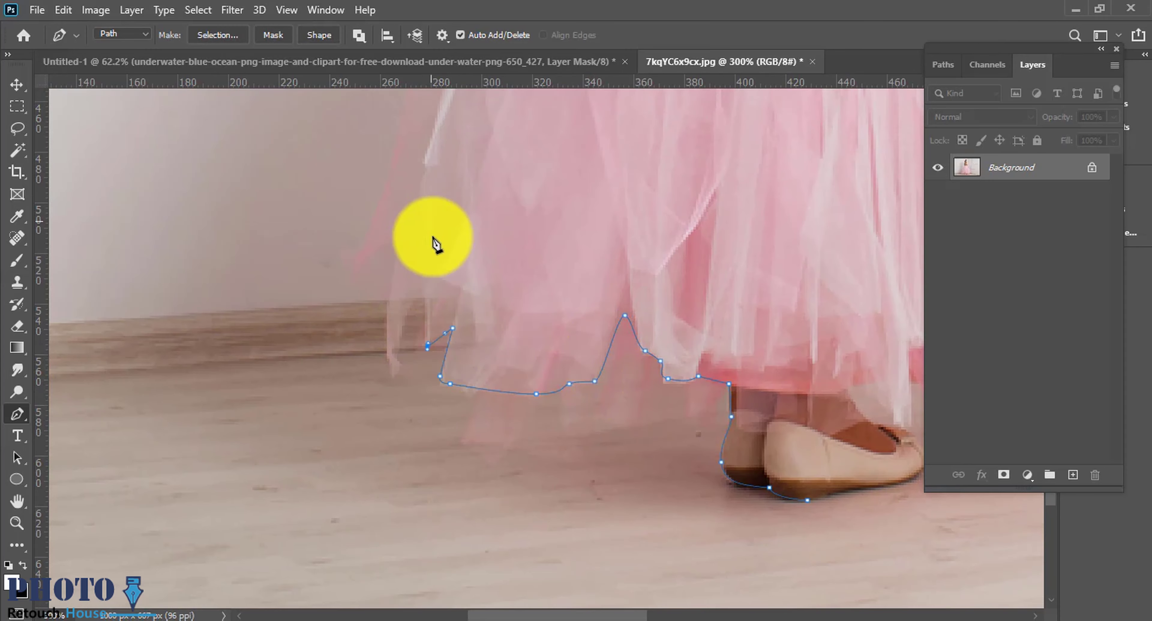
click(424, 257)
click(391, 361)
scroll(403, 369, up, 5)
click(403, 440)
click(417, 429)
click(425, 315)
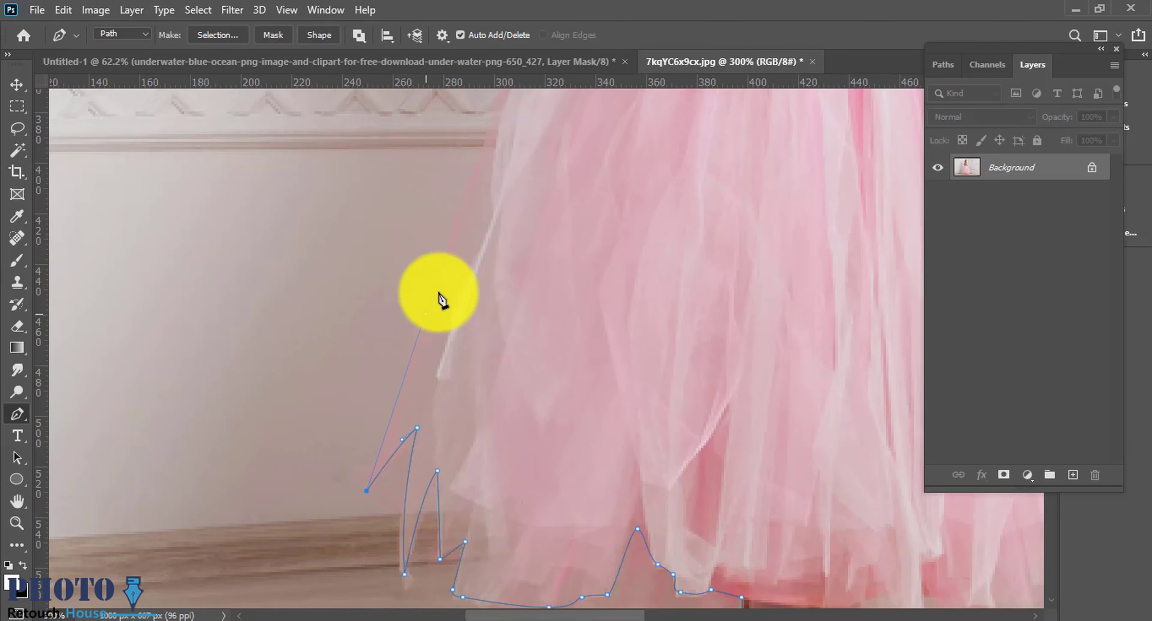
scroll(443, 301, up, 7)
Continue the path past the hair and down the skirt's right side to the shoes
drag(480, 443, 491, 403)
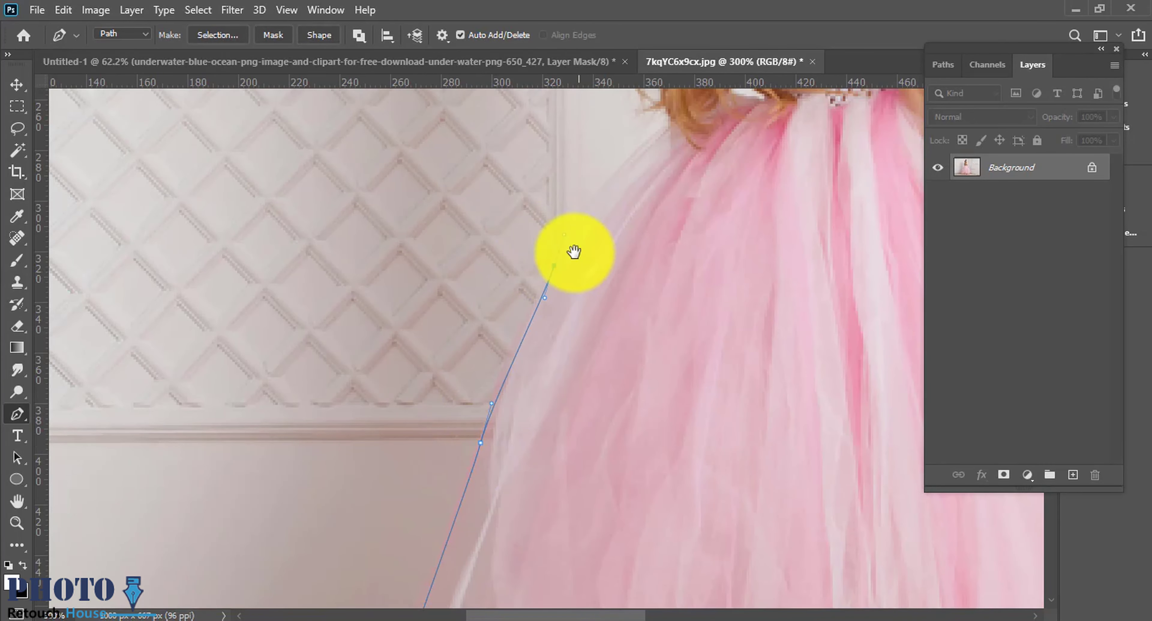
scroll(611, 304, up, 5)
scroll(604, 406, down, 1)
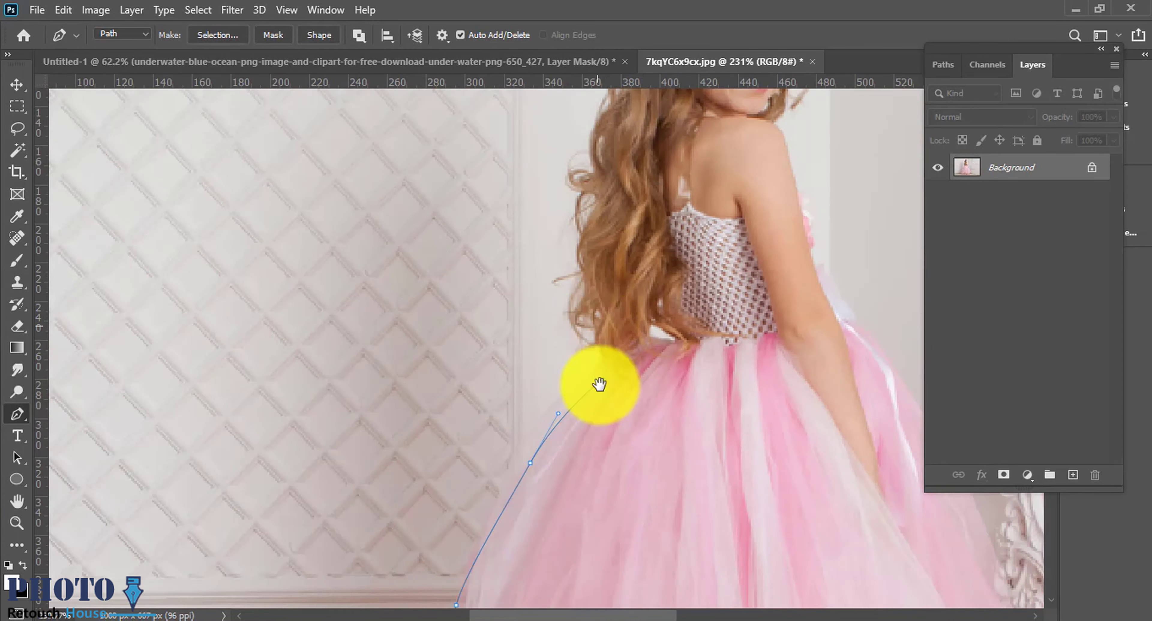
drag(597, 393, 594, 362)
scroll(648, 144, up, 7)
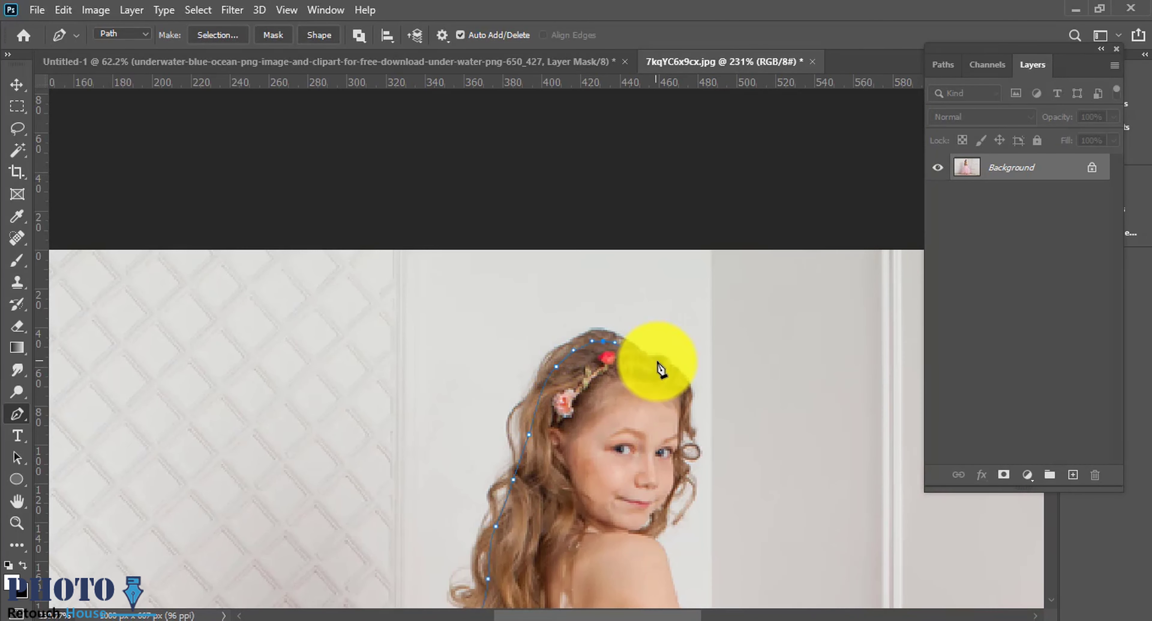
scroll(661, 370, down, 3)
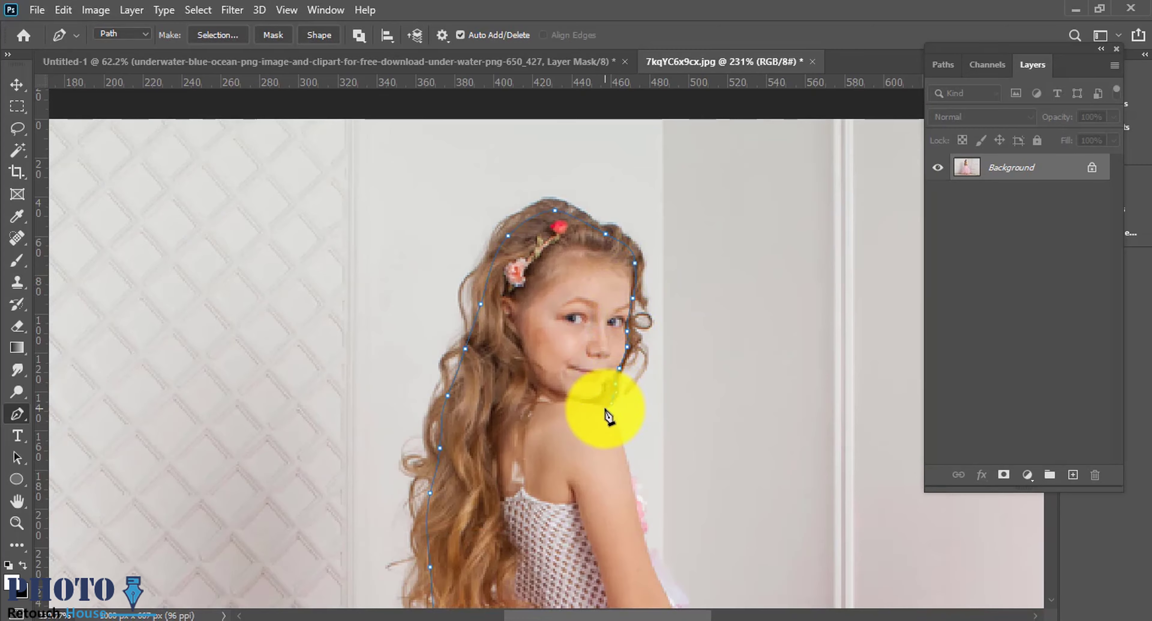
scroll(608, 418, down, 6)
scroll(597, 290, up, 1)
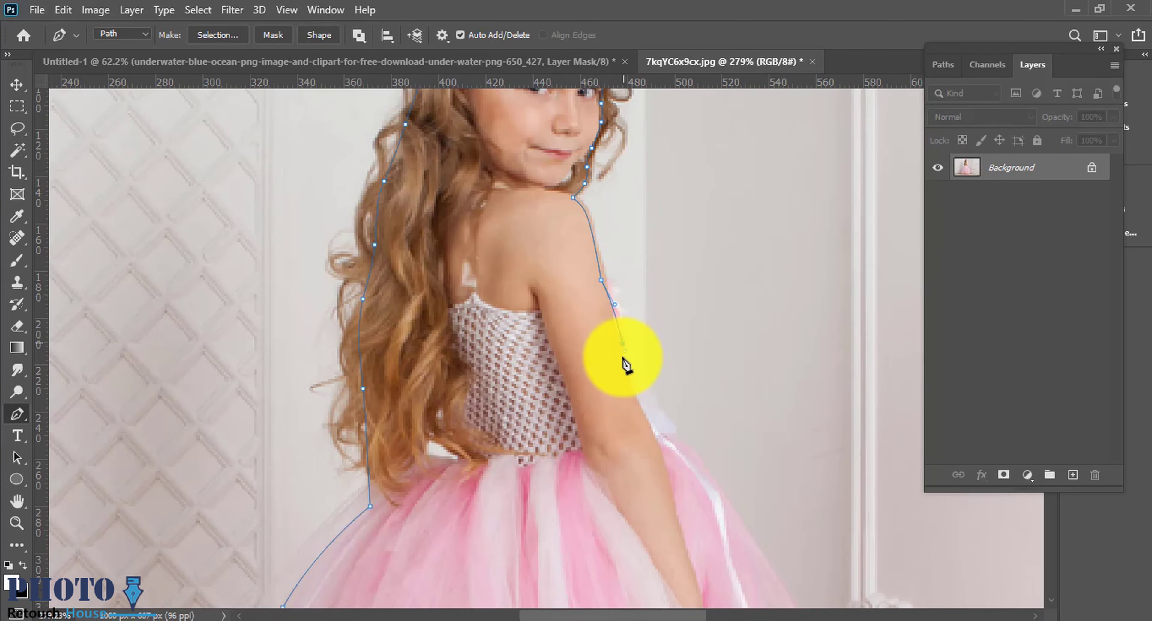
scroll(626, 313, down, 4)
scroll(599, 226, down, 3)
drag(626, 242, 658, 321)
scroll(650, 298, down, 3)
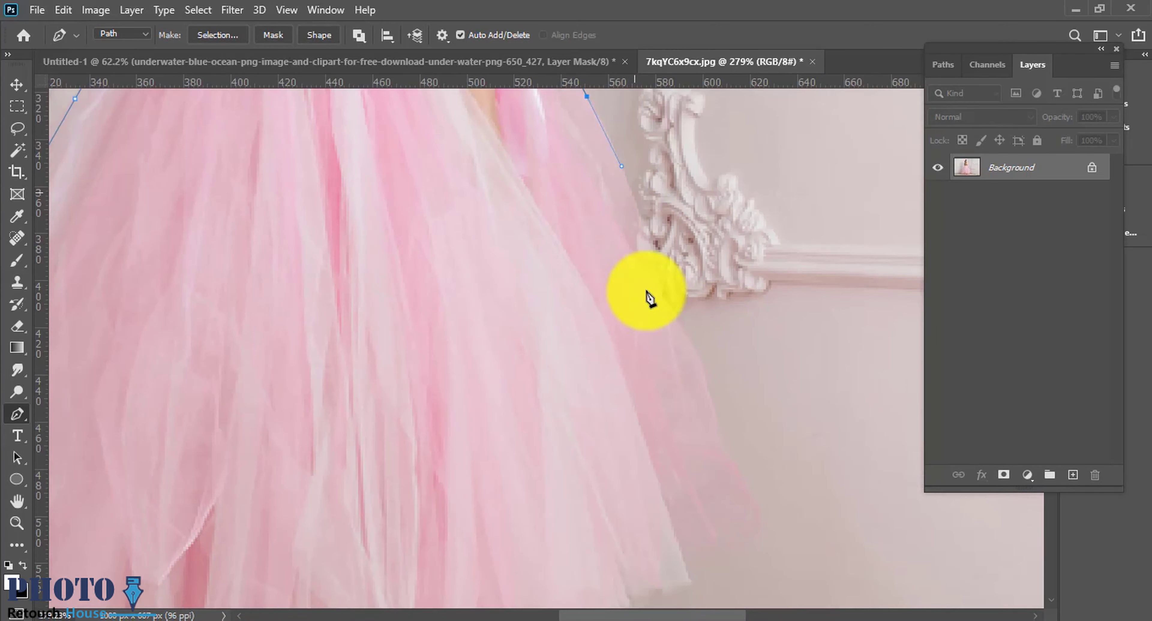
scroll(684, 345, down, 3)
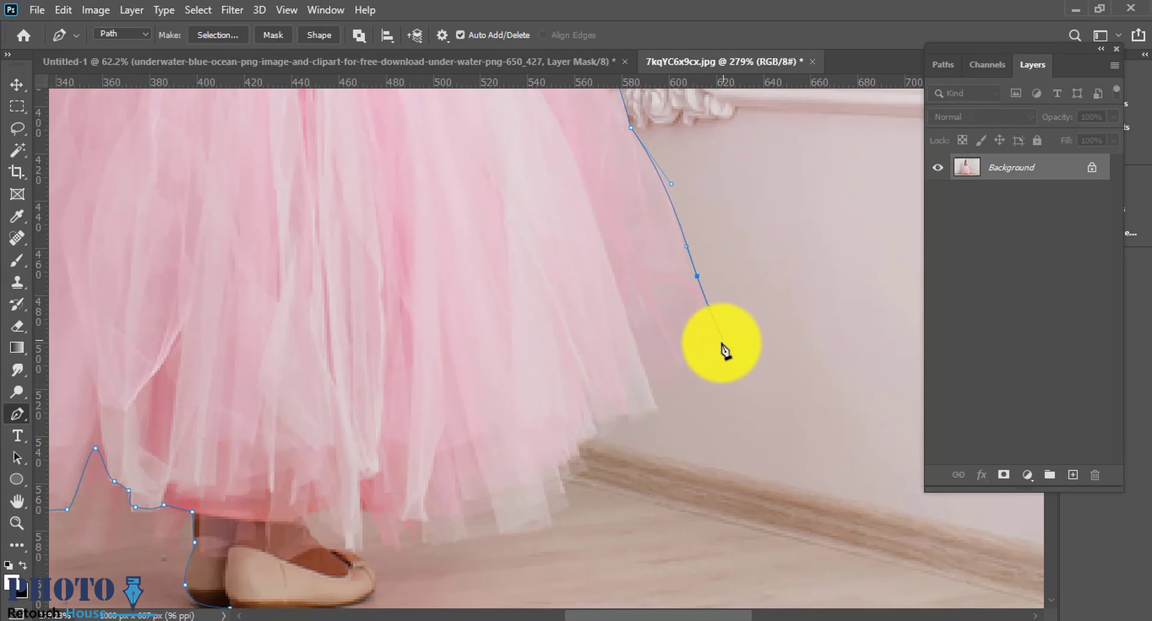
drag(642, 276, 678, 353)
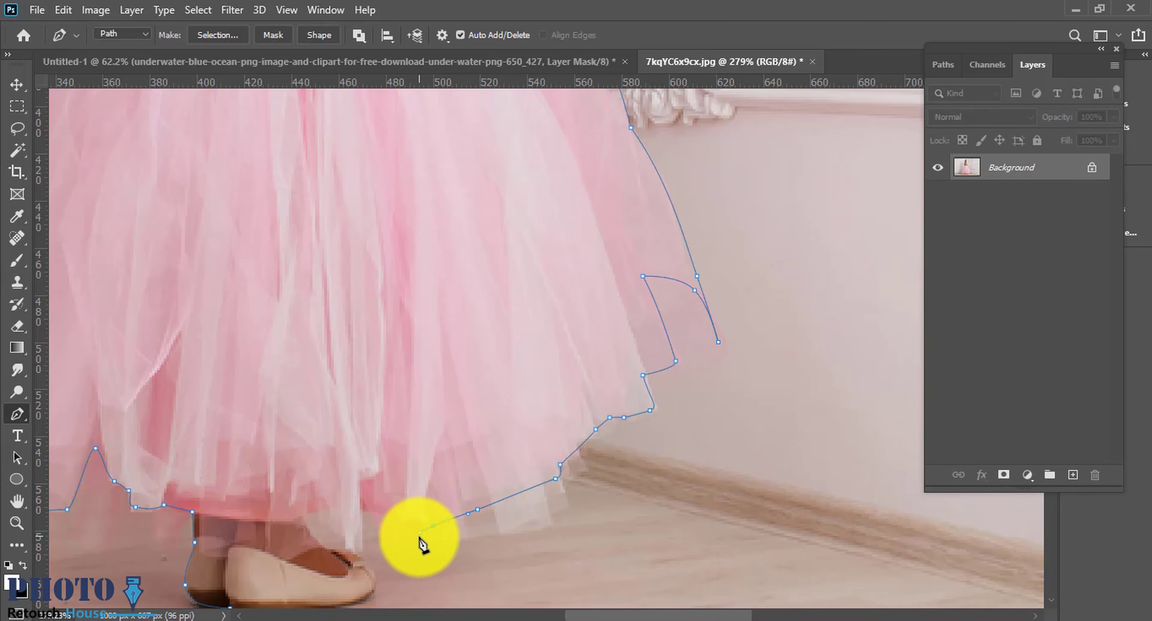
scroll(396, 558, up, 3)
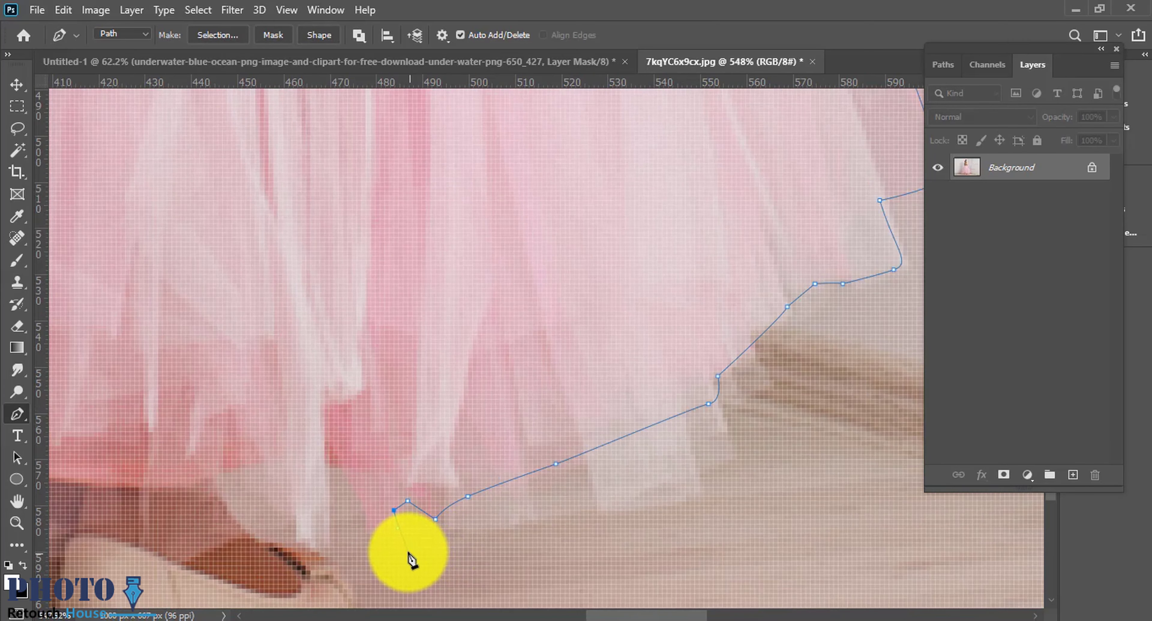
scroll(338, 489, down, 2)
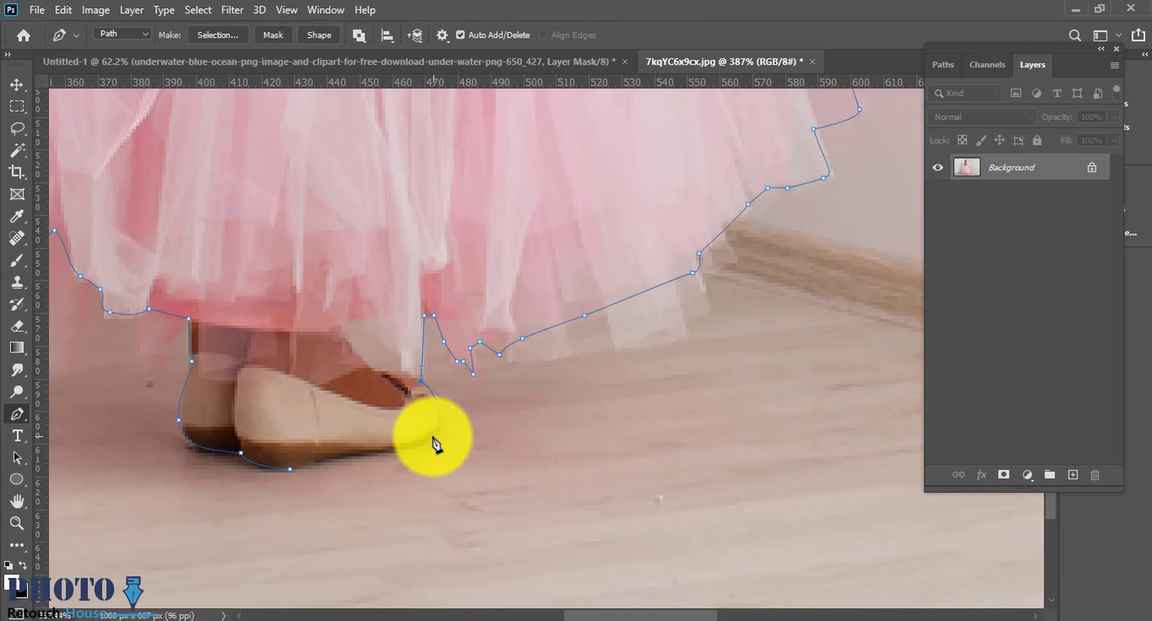
drag(395, 461, 586, 422)
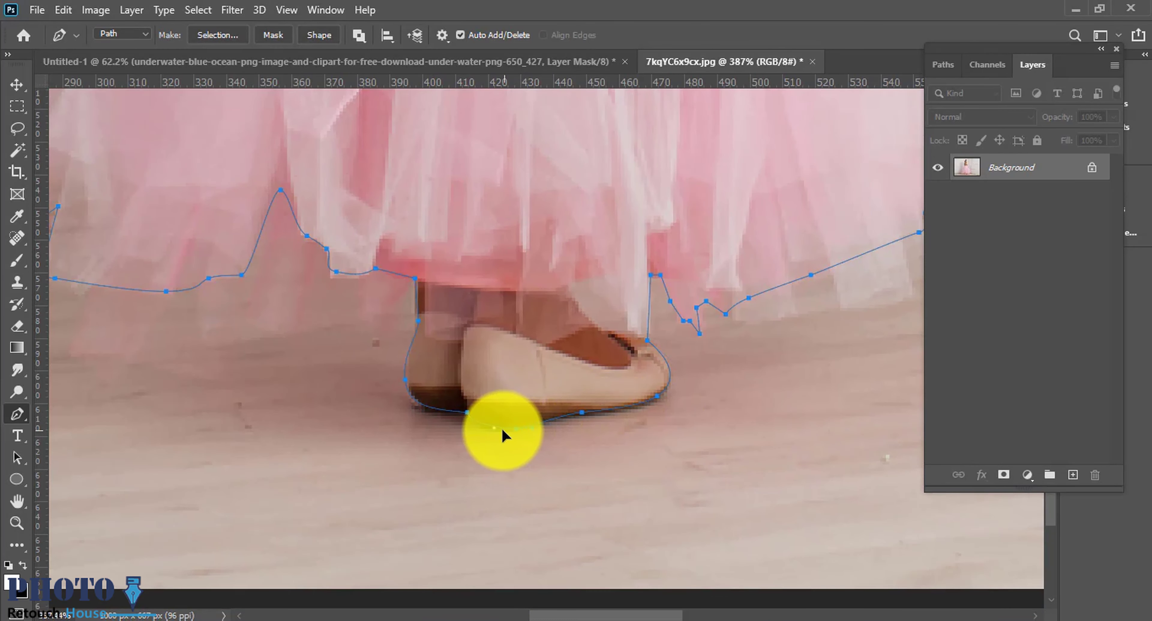
key(ctrl+0)
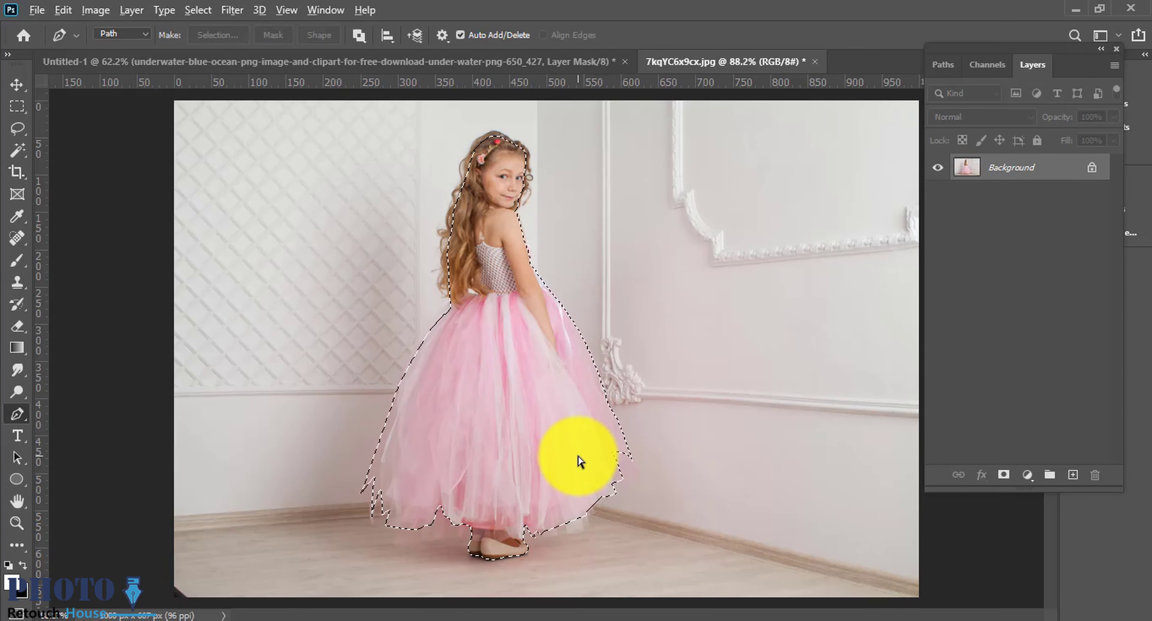
Open Select and Mask, refine the hair edge and set edge Contrast to 30%
key(ctrl+alt+r)
scroll(442, 154, up, 3)
drag(963, 200, 1125, 200)
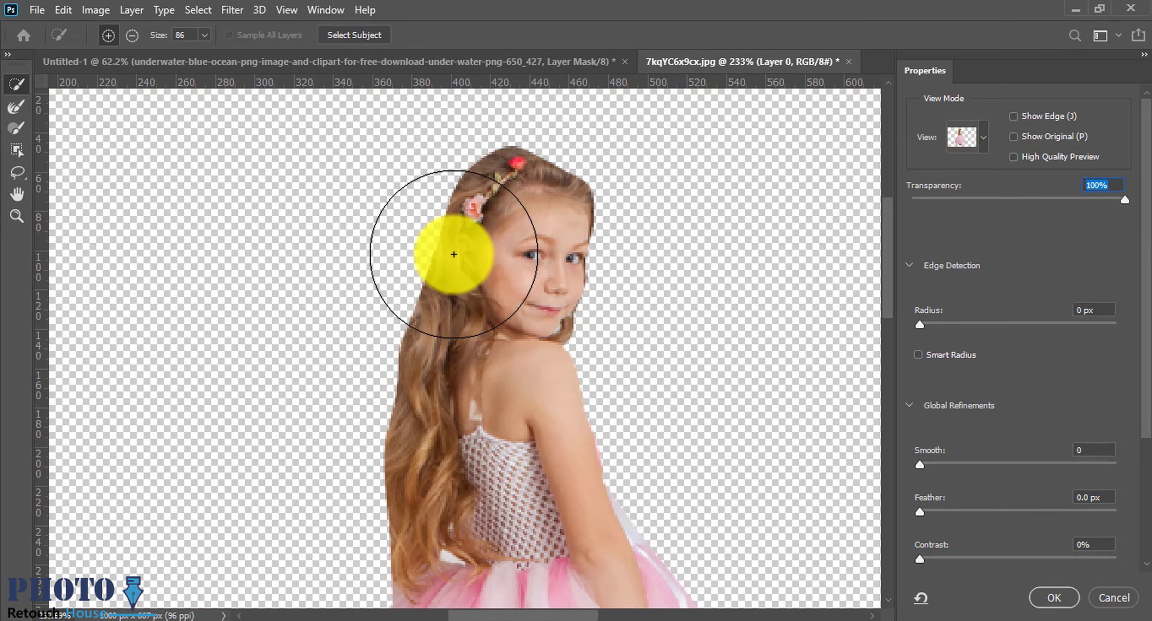
scroll(1103, 519, down, 3)
click(1098, 491)
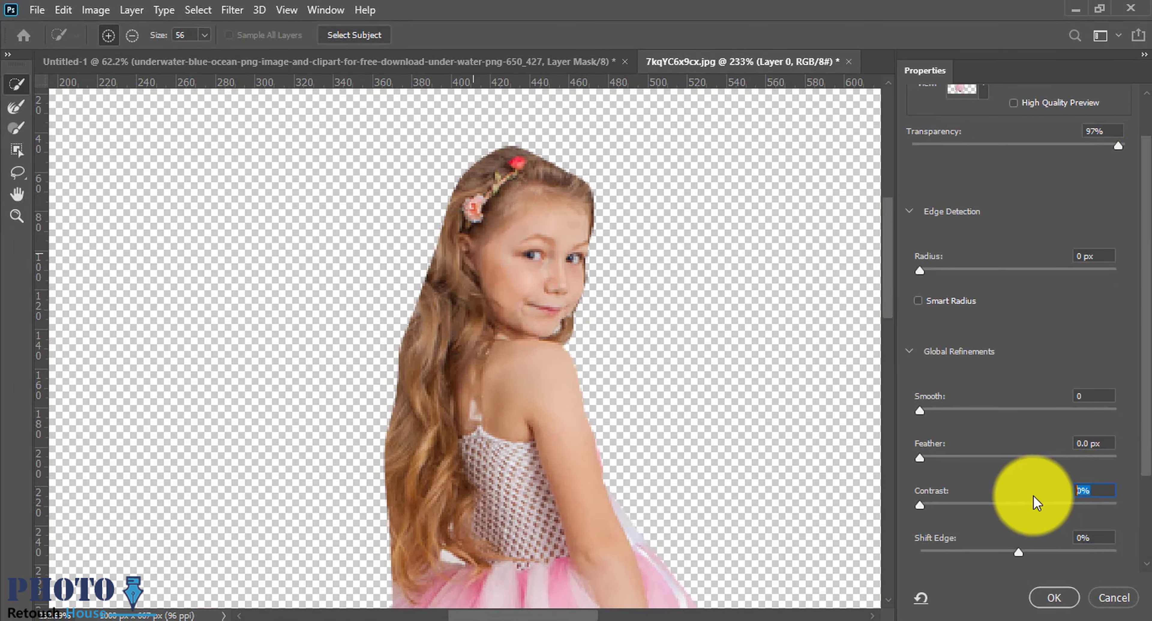
text(30)
scroll(1056, 530, up, 3)
Clean up the loose hair edge beside the dress and apply the refined selection
drag(1117, 200, 932, 199)
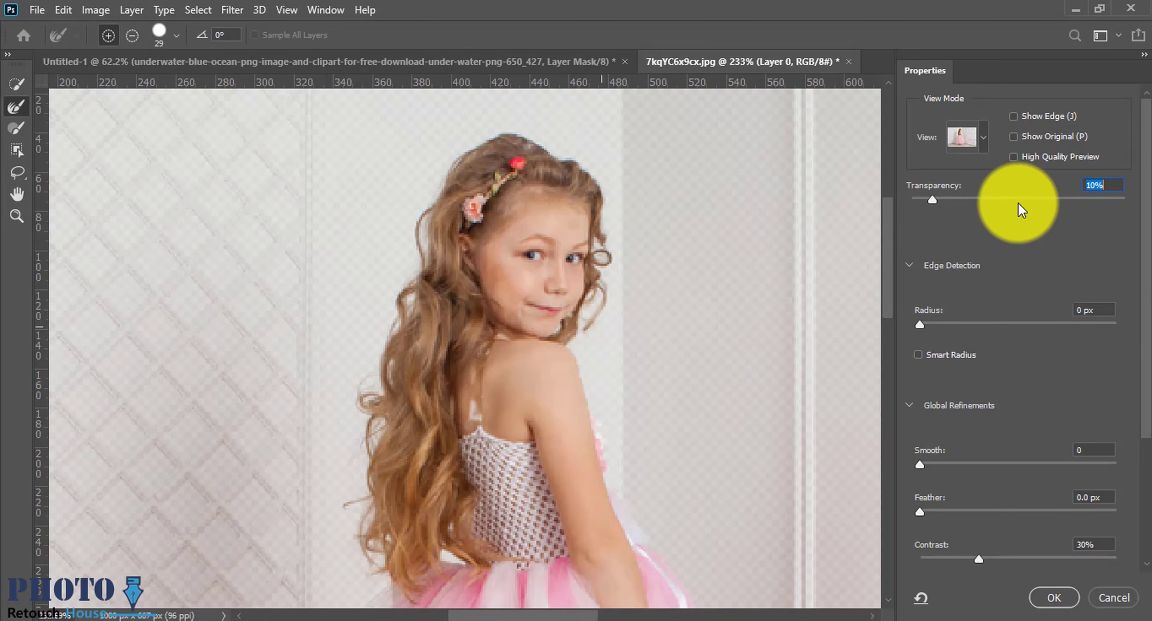
click(1125, 199)
drag(592, 267, 616, 272)
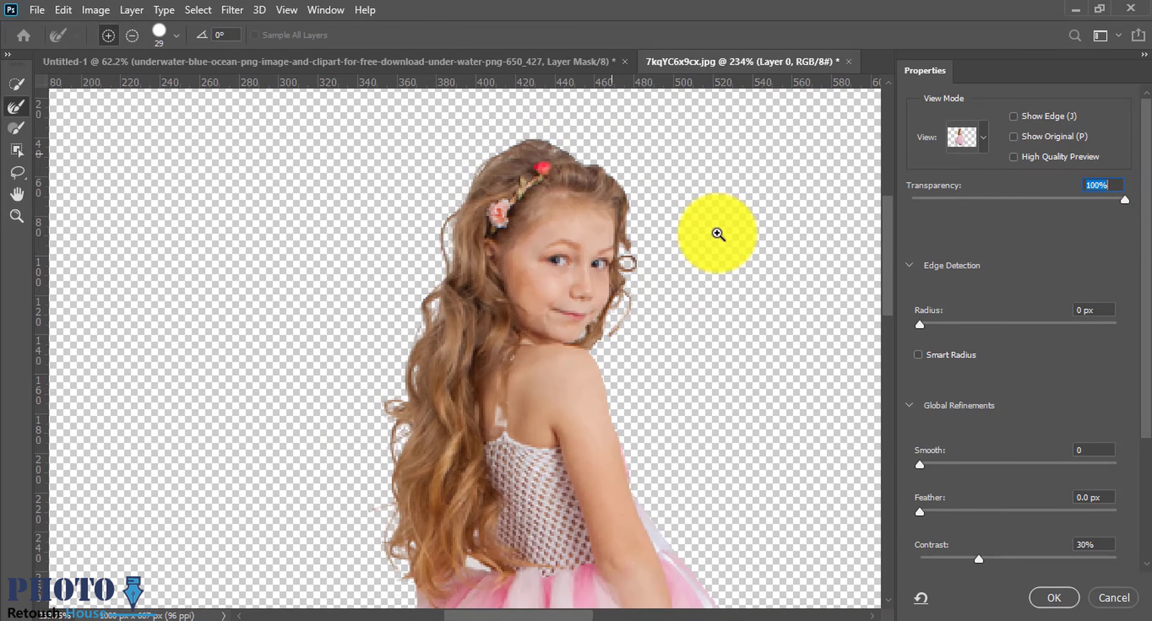
drag(717, 233, 488, 329)
scroll(1077, 537, down, 2)
scroll(992, 529, down, 2)
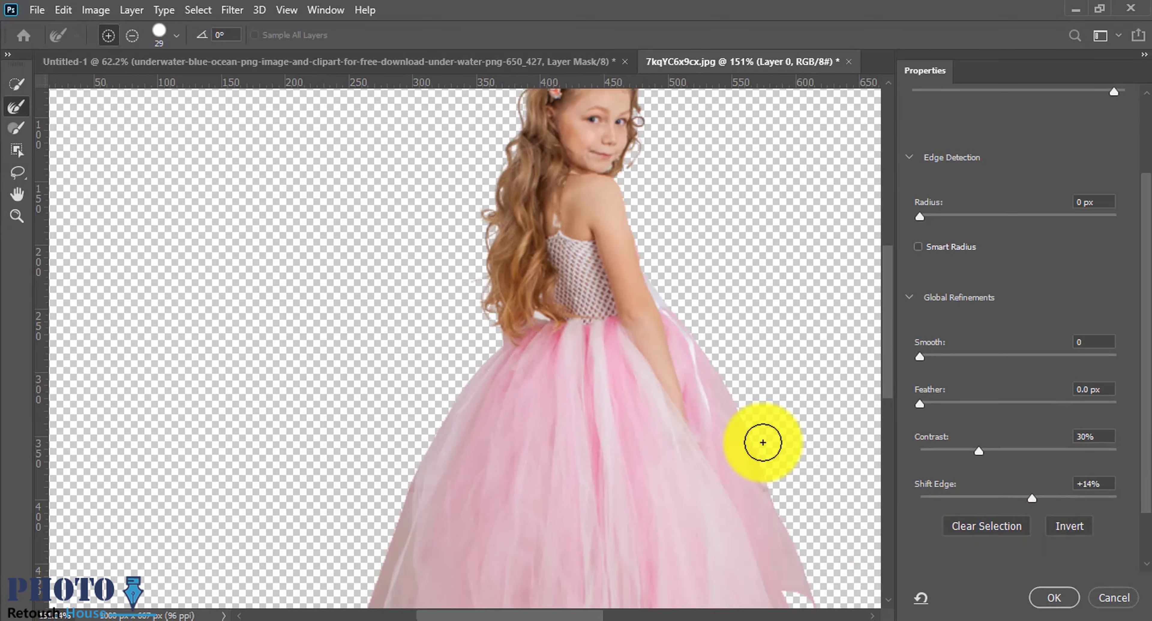
drag(550, 289, 558, 293)
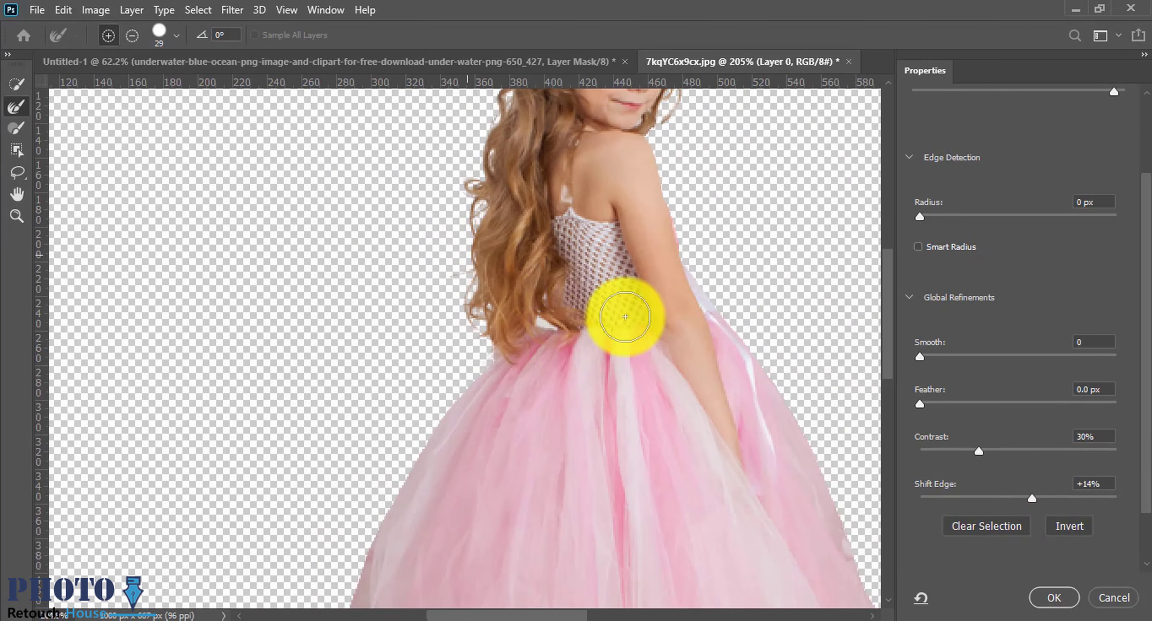
key(ctrl+0)
click(1056, 598)
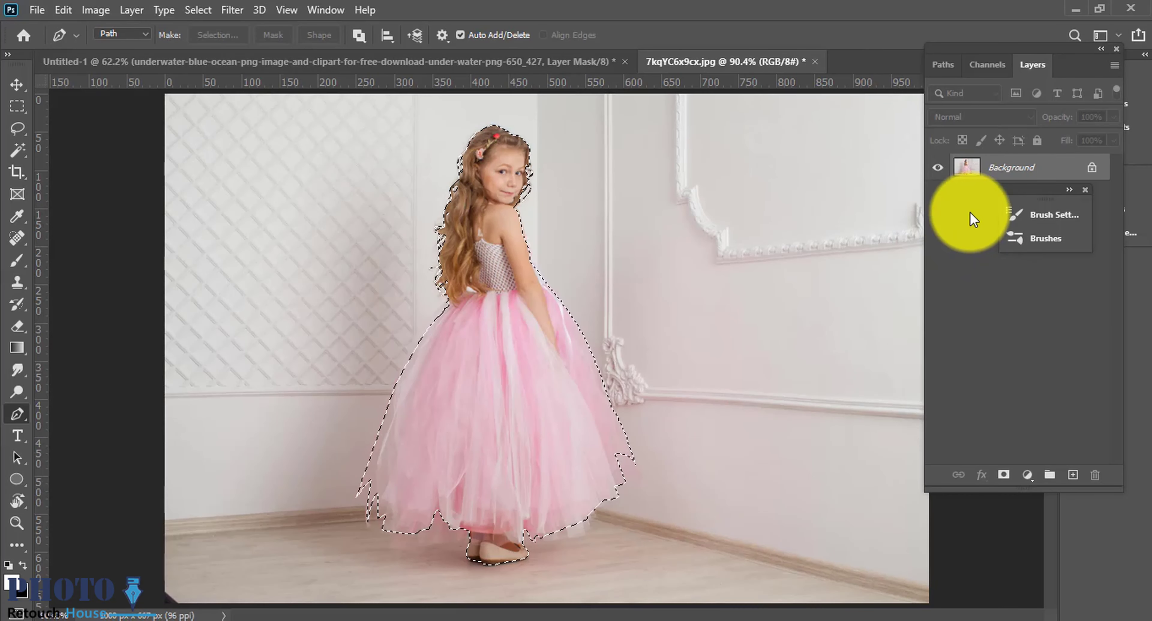
Feather the girl selection, copy her to a new layer, and drag her into the ocean composition
key(shift+F6)
key(Return)
key(ctrl+j)
key(v)
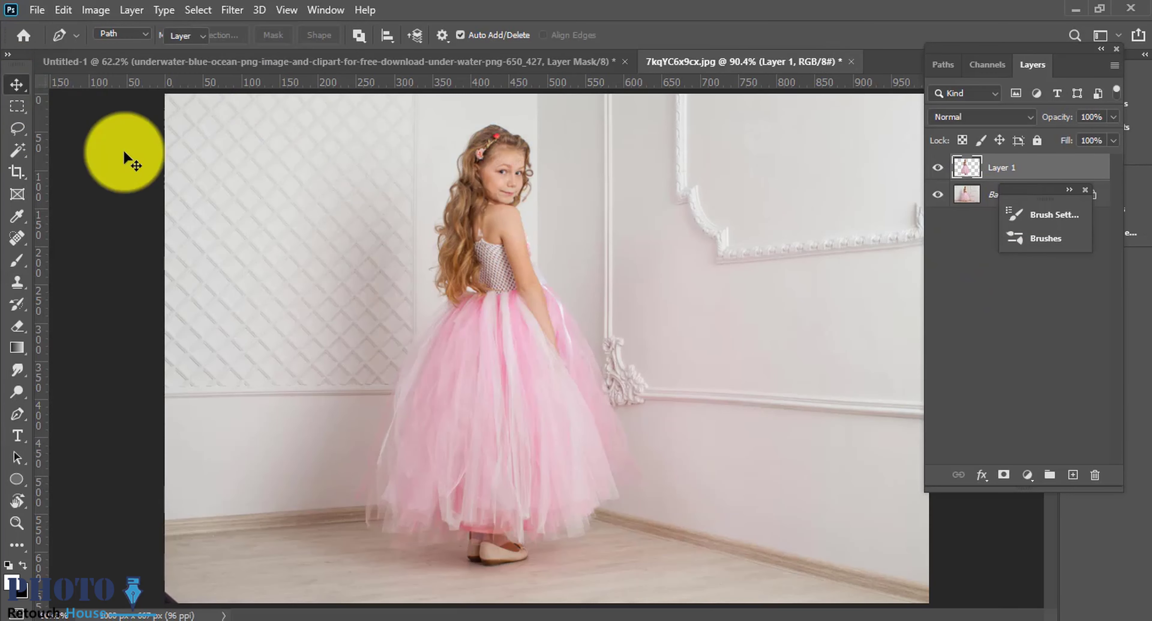
mouse_move(125, 153)
mouse_down()
mouse_move(578, 344)
mouse_move(635, 354)
mouse_up()
Move the girl layer to the top and position her over the rocks
drag(984, 213, 984, 164)
drag(634, 377, 669, 403)
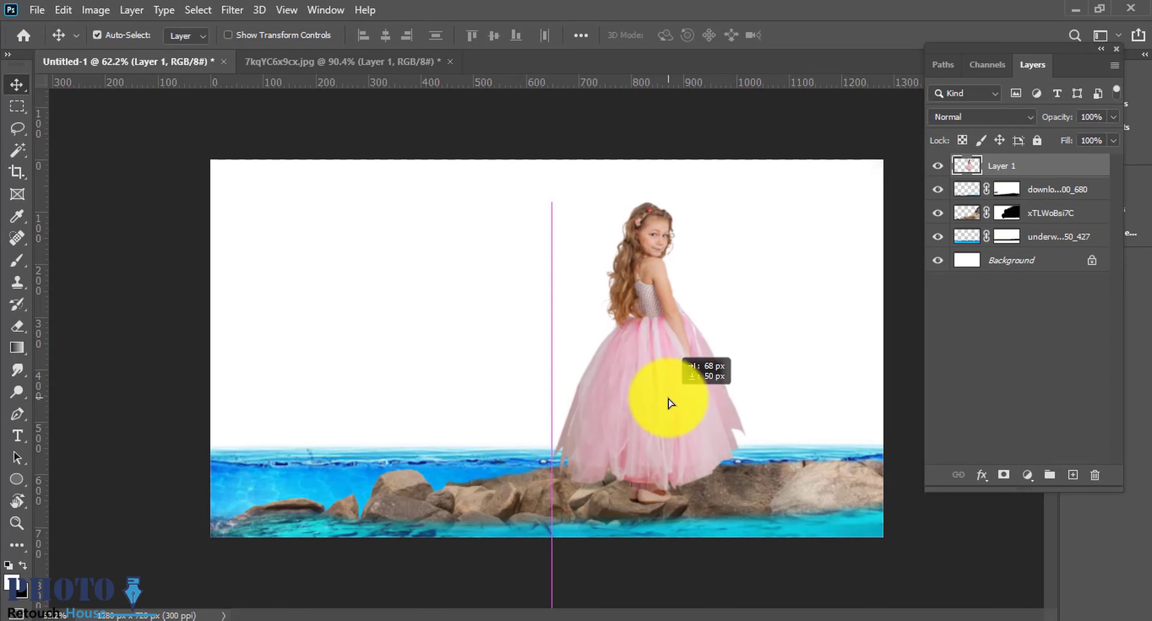
scroll(690, 413, up, 3)
mouse_move(663, 455)
mouse_down()
mouse_move(740, 510)
mouse_move(813, 496)
mouse_up()
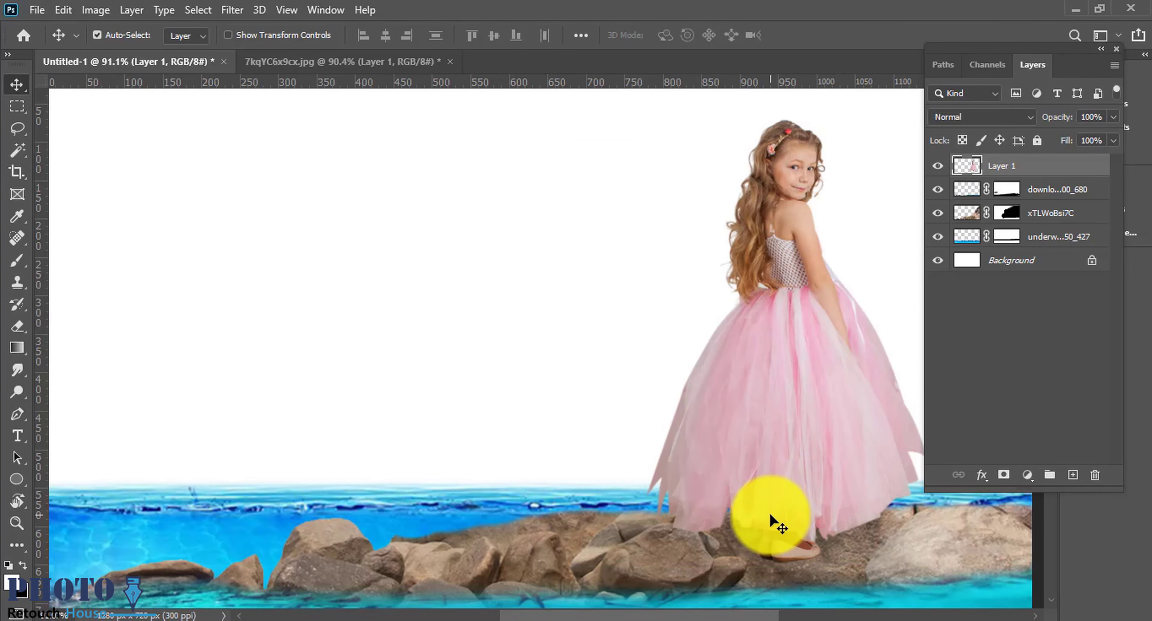
scroll(764, 512, down, 2)
drag(724, 502, 596, 482)
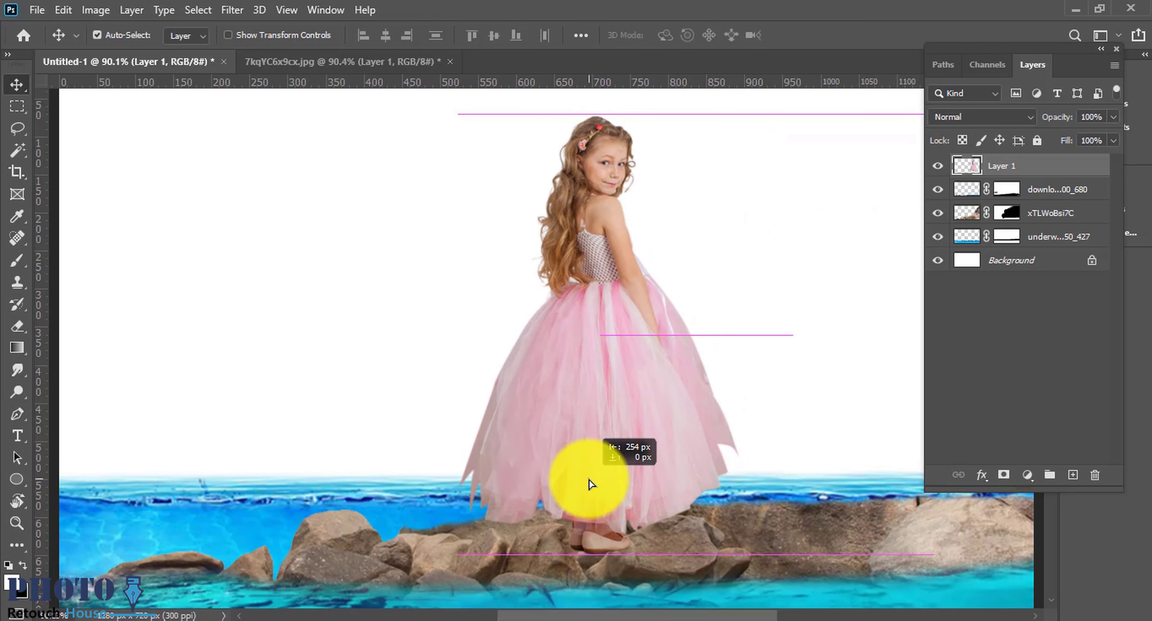
scroll(655, 503, down, 1)
Scale the girl to about 84%, settle her mid-rocks, and add a new empty layer
key(ctrl+t)
drag(694, 347, 680, 358)
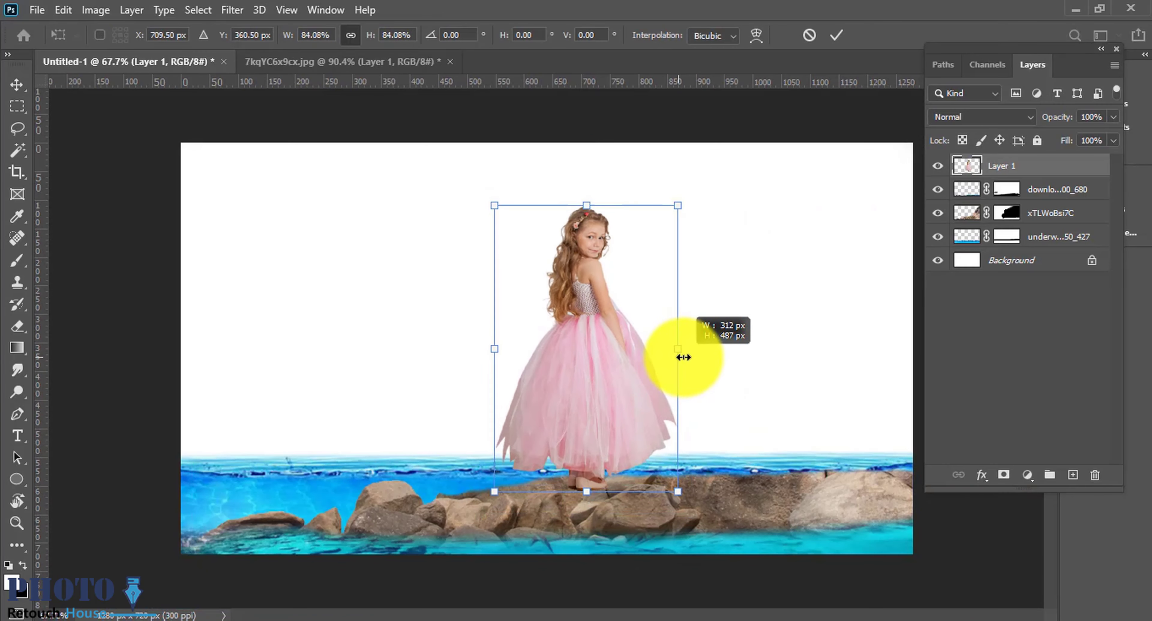
drag(640, 388, 637, 405)
key(Return)
scroll(564, 471, up, 2)
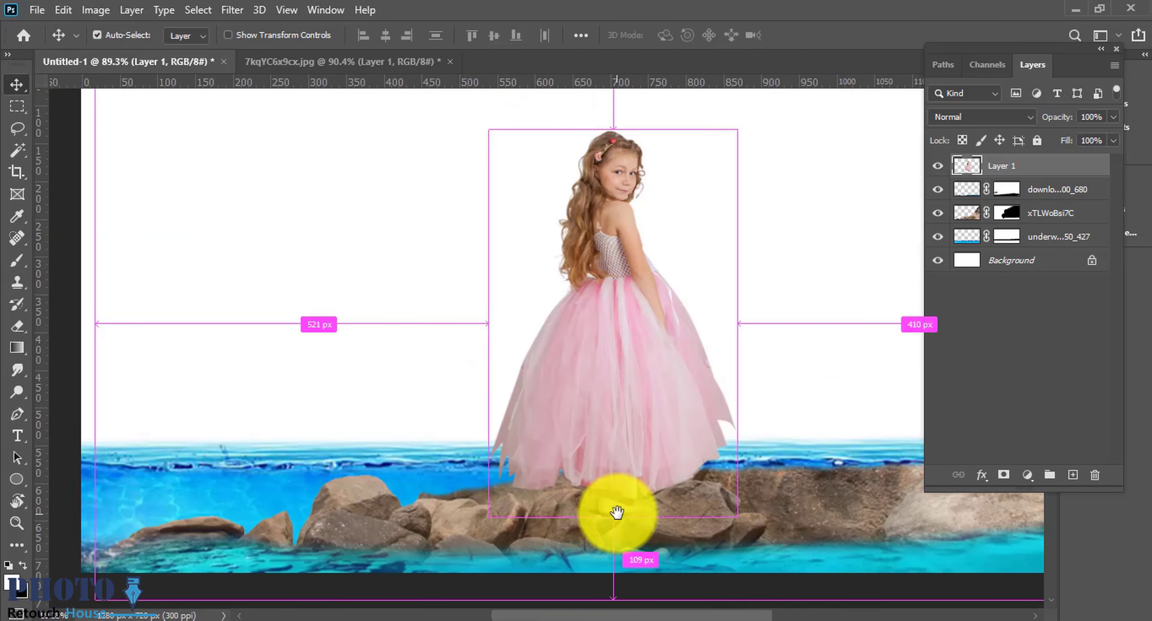
drag(629, 532, 624, 514)
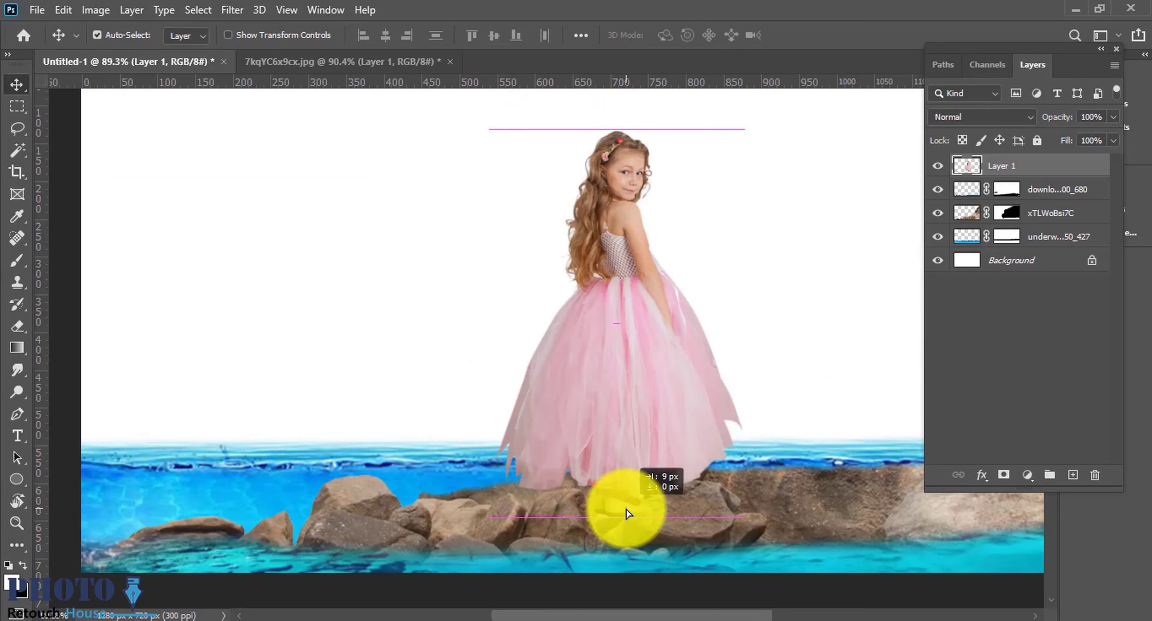
click(1072, 474)
scroll(676, 504, up, 3)
Paint a soft black shadow under the girl's feet on the new, lowered layer
key(b)
drag(1001, 166, 1006, 224)
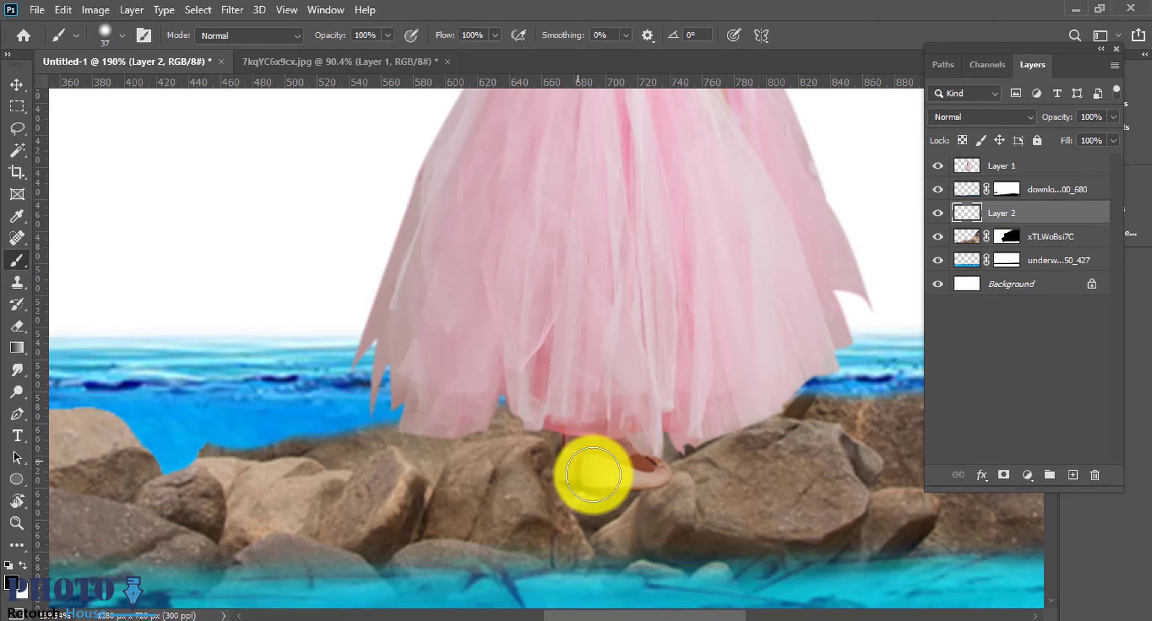
drag(384, 467, 540, 470)
key(ctrl+z)
right_click(740, 433)
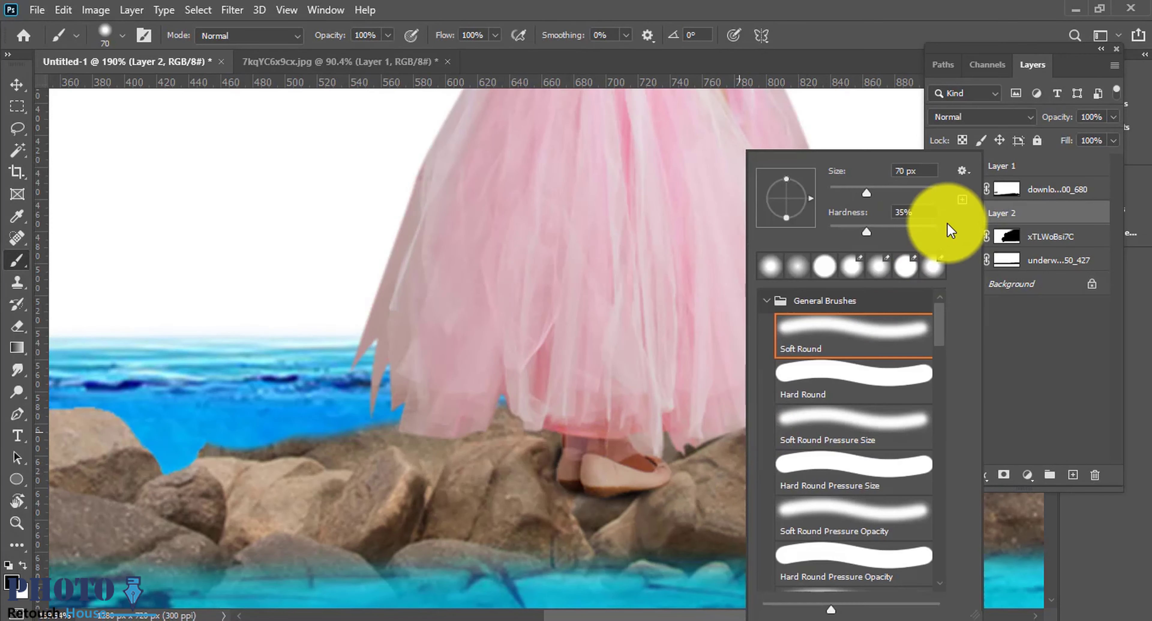
click(424, 436)
drag(425, 436, 692, 478)
key(ctrl+z)
mouse_move(471, 465)
mouse_down()
mouse_move(772, 468)
mouse_move(506, 442)
mouse_move(411, 470)
mouse_move(604, 477)
mouse_up()
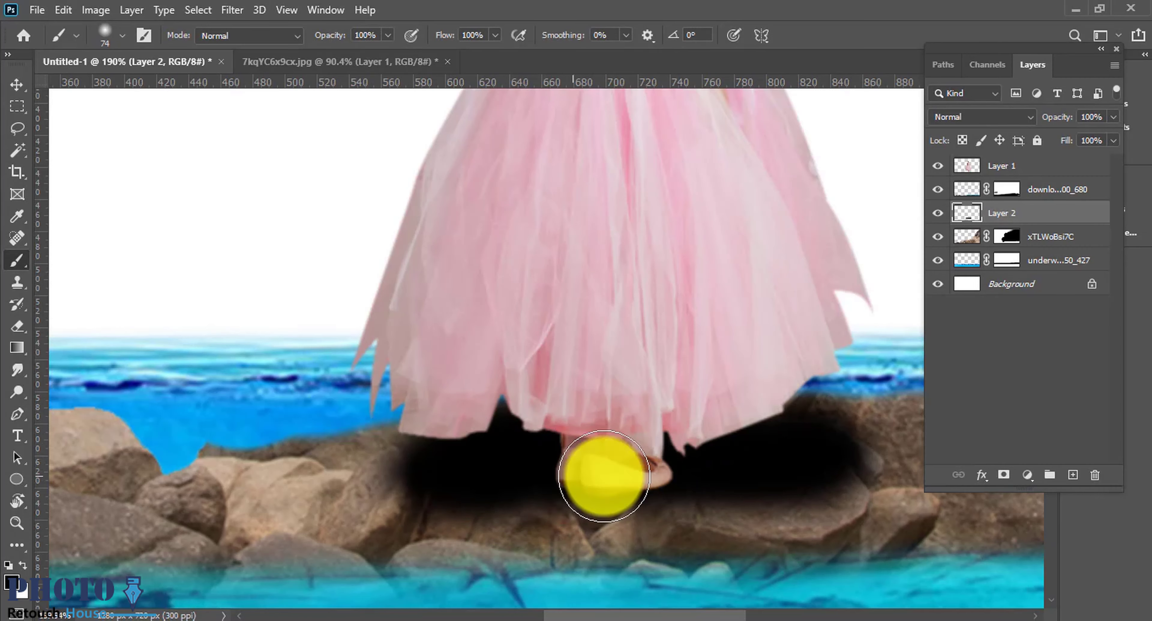
Fade the shadow layer to 39% opacity and move it up one position
scroll(848, 483, down, 1)
drag(1066, 120, 1010, 124)
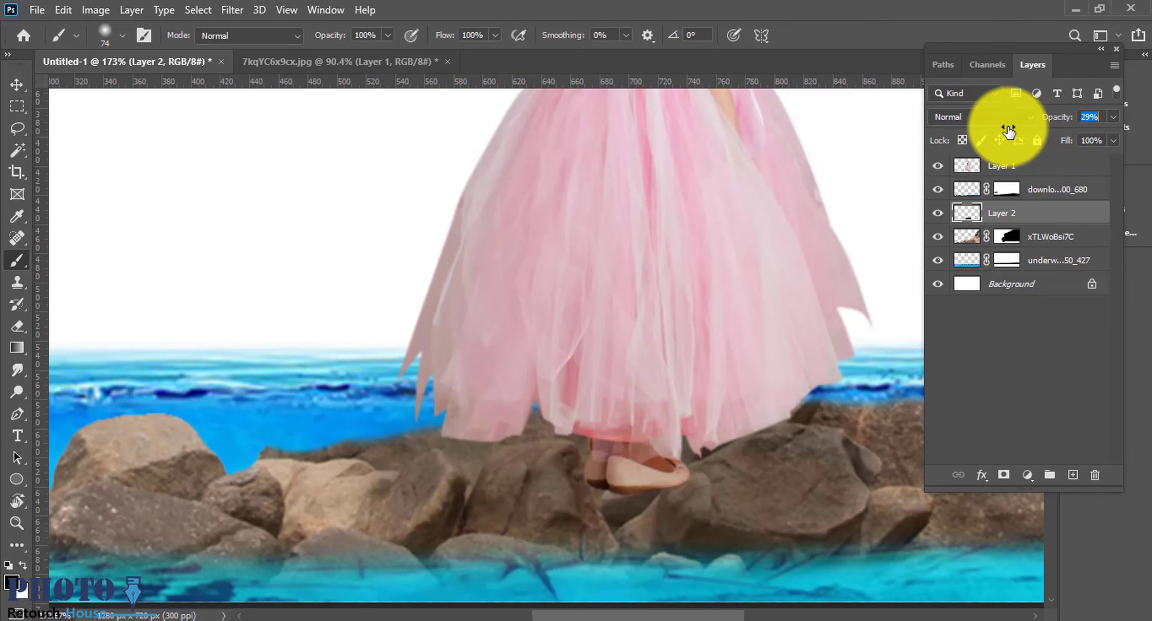
scroll(663, 378, down, 3)
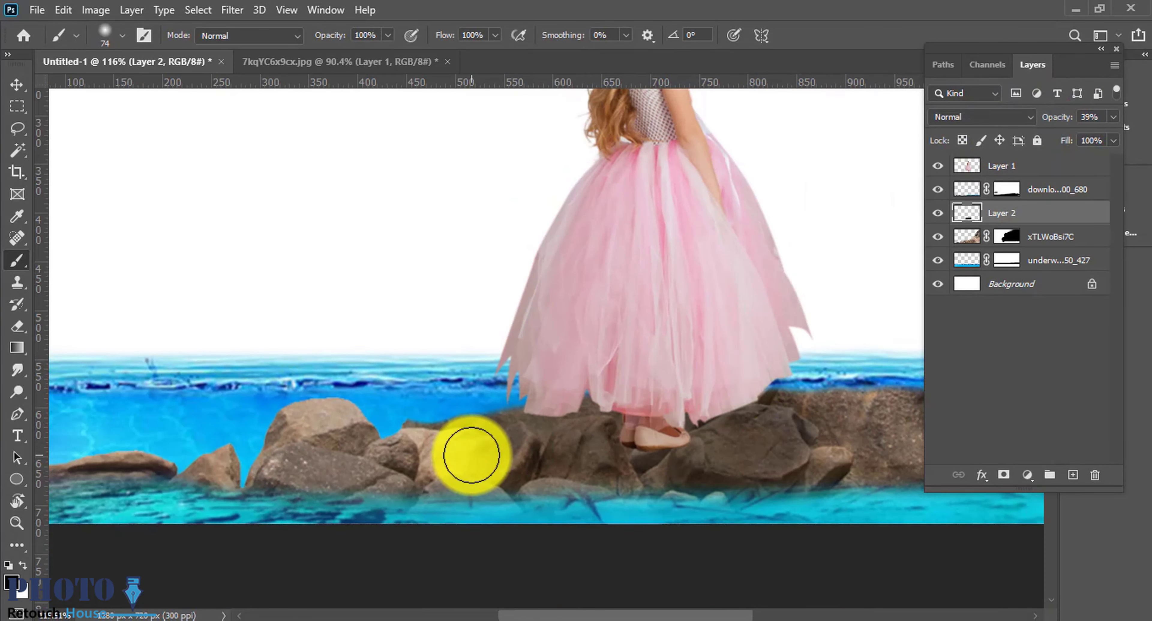
scroll(728, 425, up, 1)
drag(1009, 210, 939, 185)
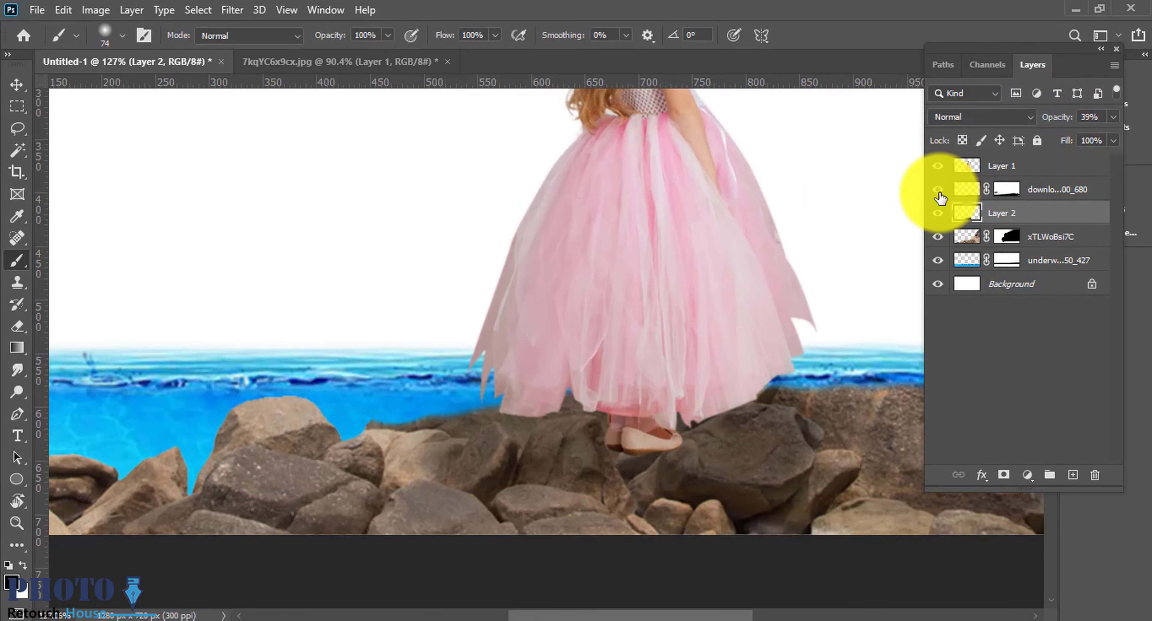
Add another layer and paint darker shading beneath the girl's shoe
click(1073, 474)
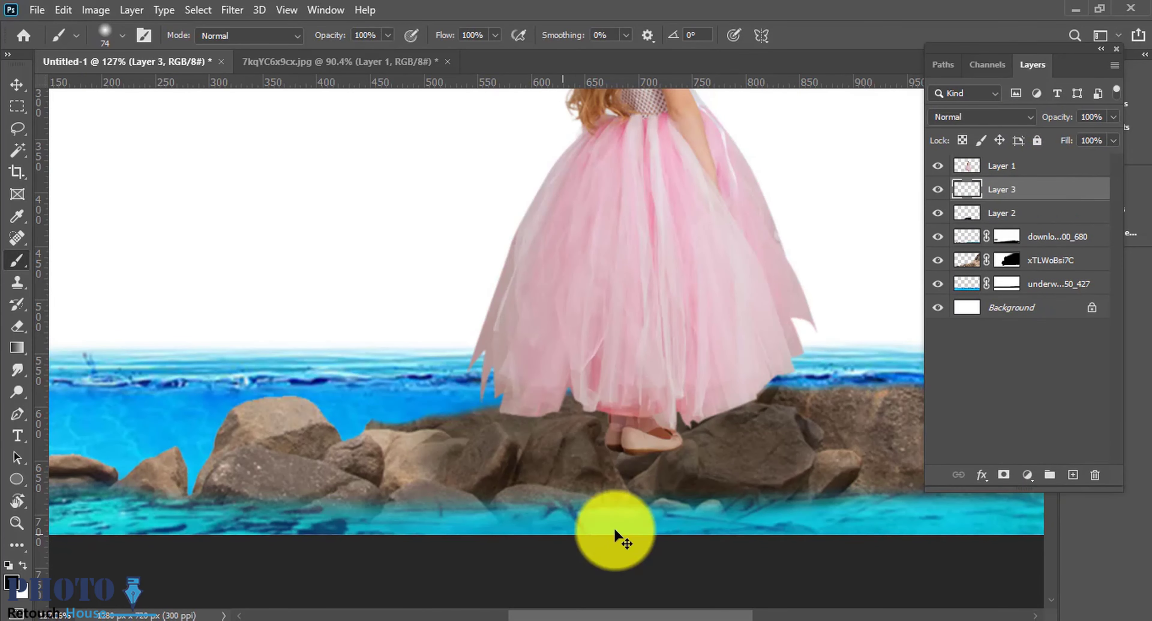
scroll(617, 532, up, 3)
scroll(694, 431, up, 3)
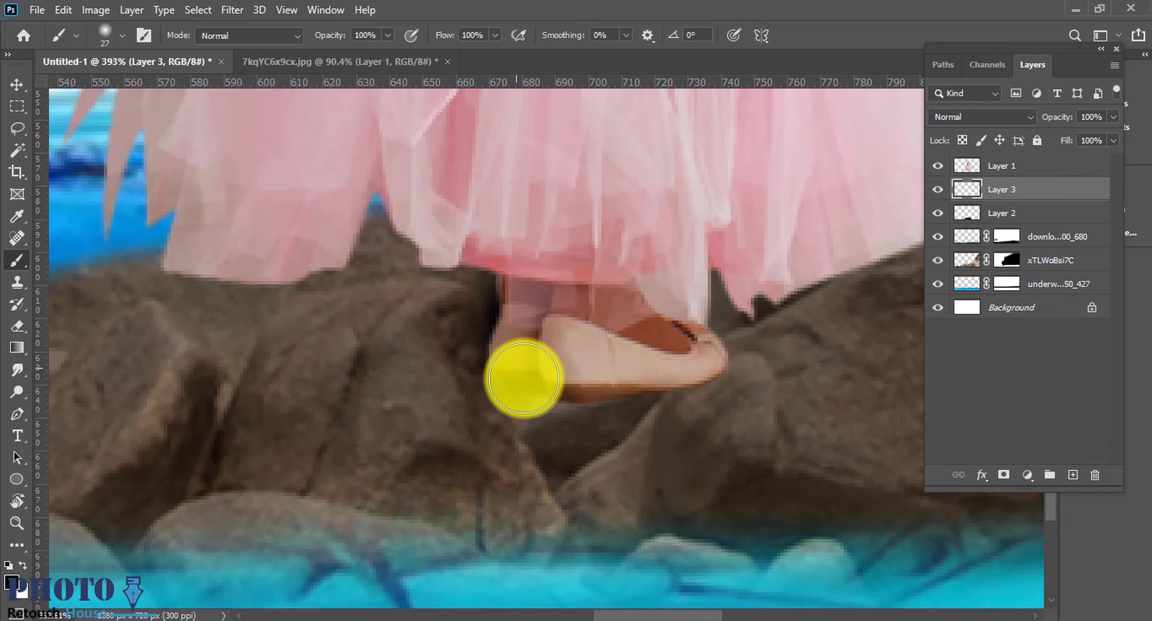
drag(523, 379, 713, 360)
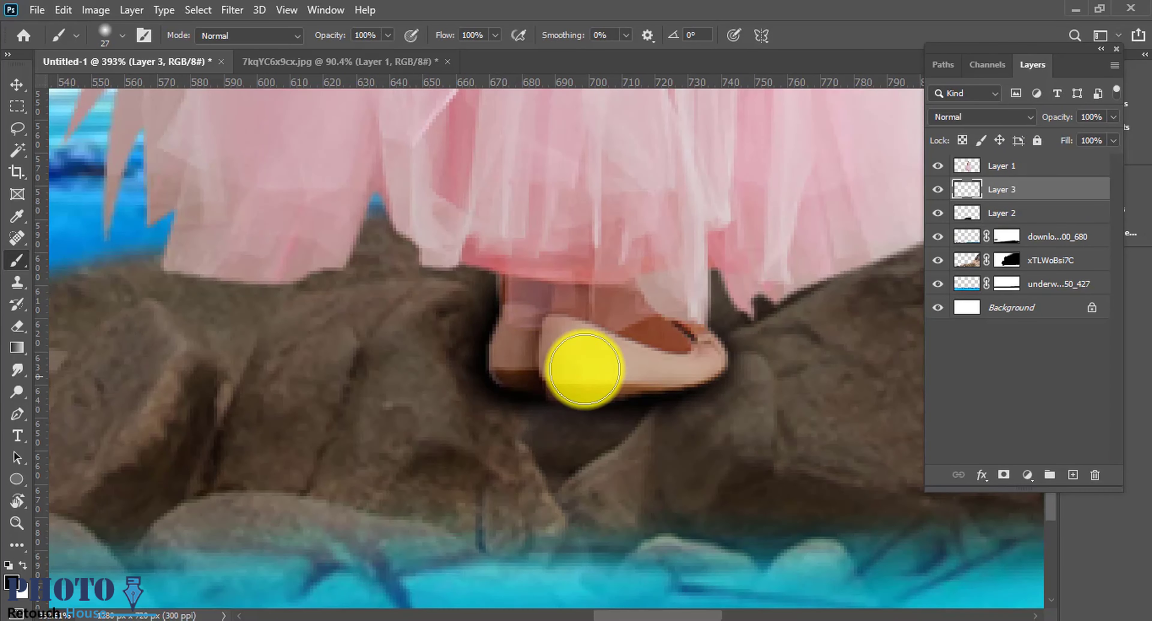
scroll(586, 394, down, 3)
scroll(599, 390, up, 1)
scroll(599, 390, down, 2)
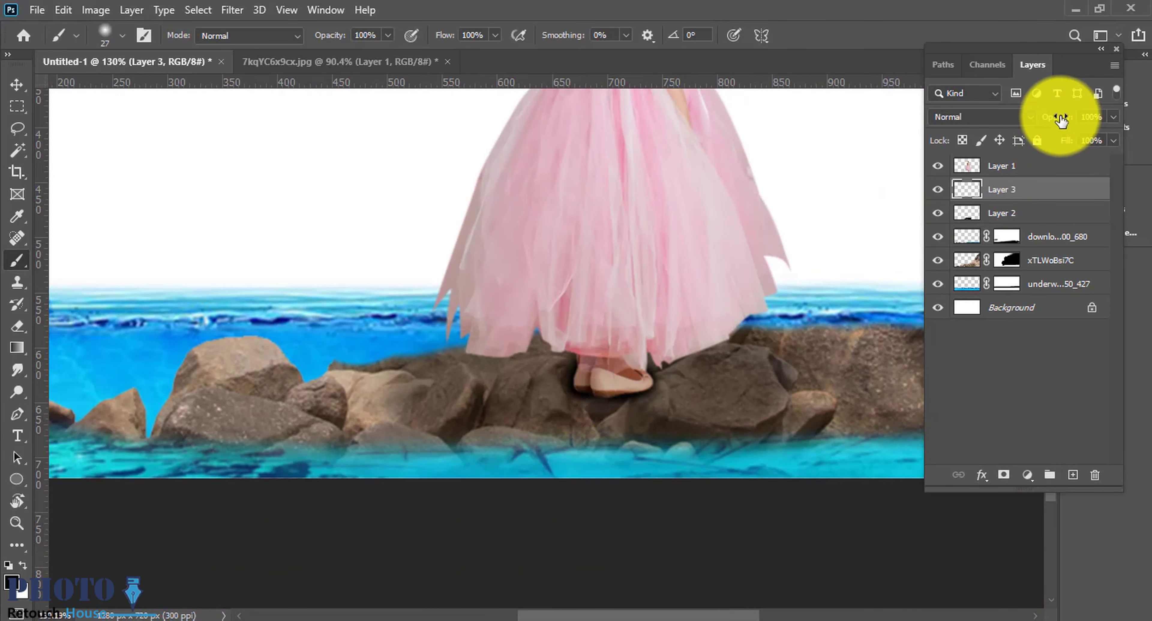
scroll(589, 404, up, 2)
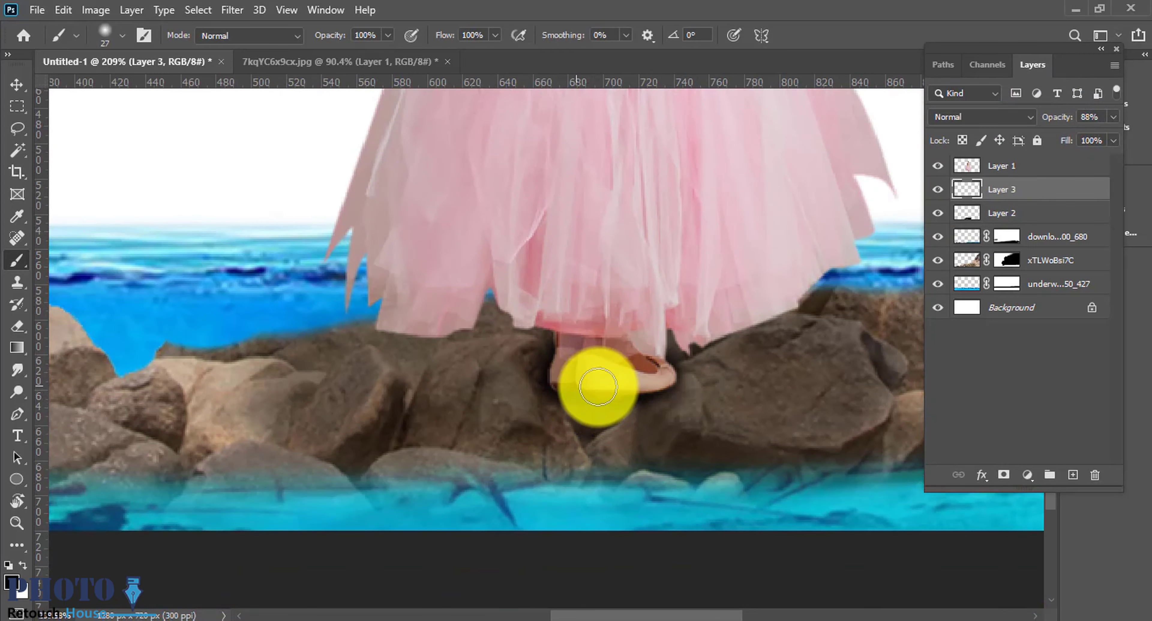
scroll(601, 388, down, 1)
scroll(599, 387, down, 3)
scroll(604, 565, up, 2)
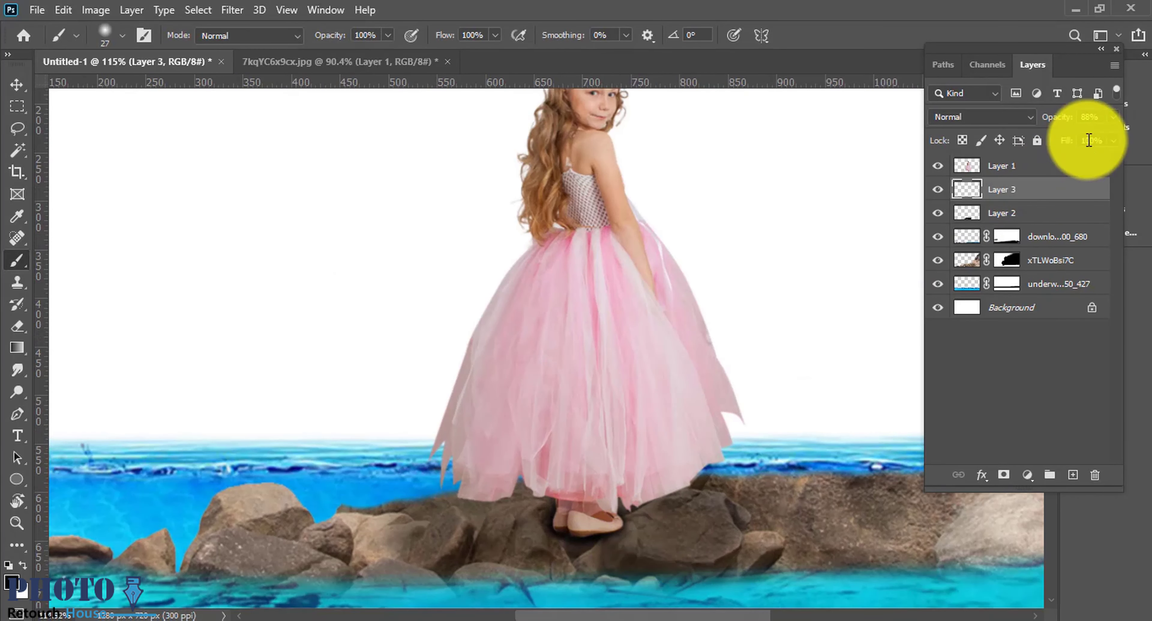
scroll(528, 391, down, 2)
scroll(457, 424, down, 1)
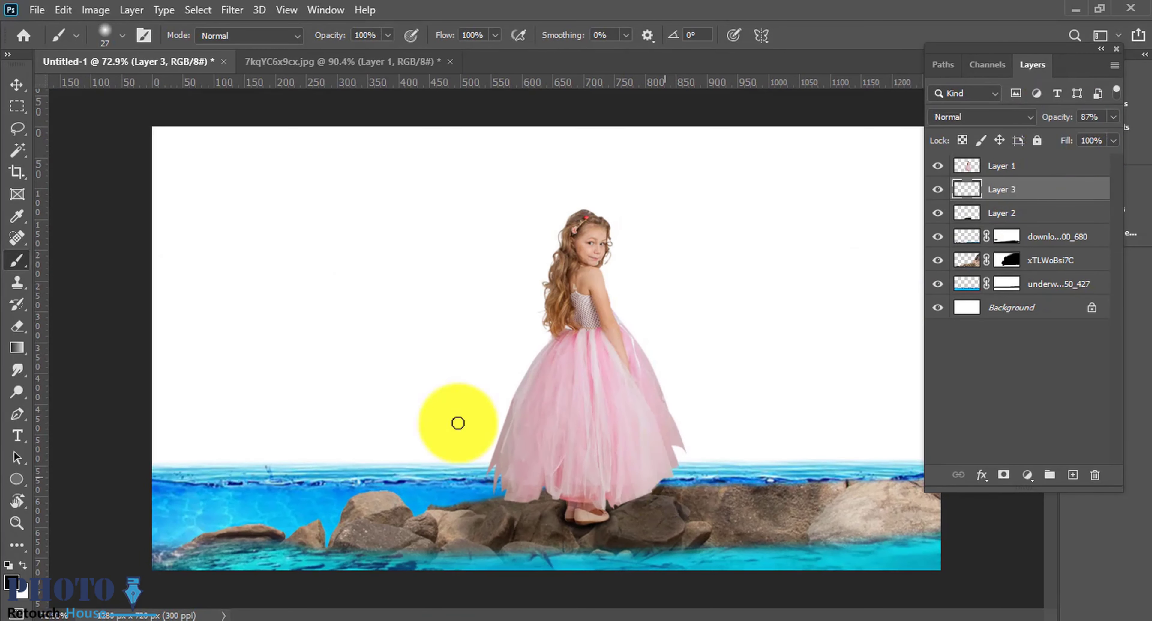
Enlarge the storm cloud image over the canvas and place its layer just above Background
key(v)
scroll(654, 517, up, 1)
scroll(630, 493, down, 2)
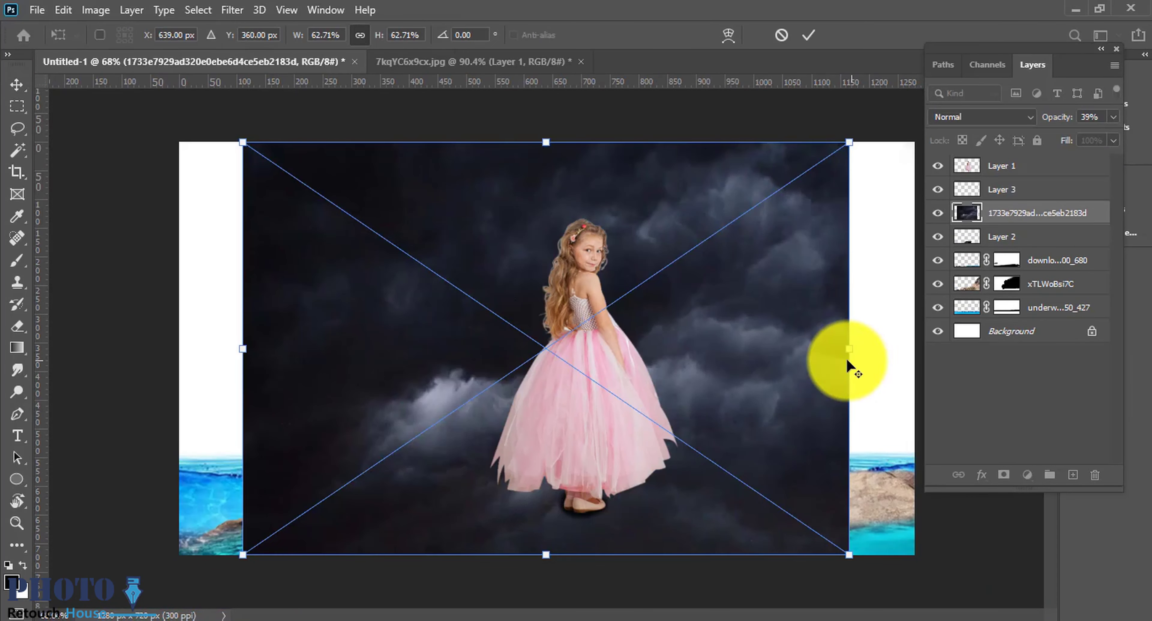
drag(856, 364, 928, 342)
drag(1028, 214, 1028, 318)
scroll(689, 442, down, 2)
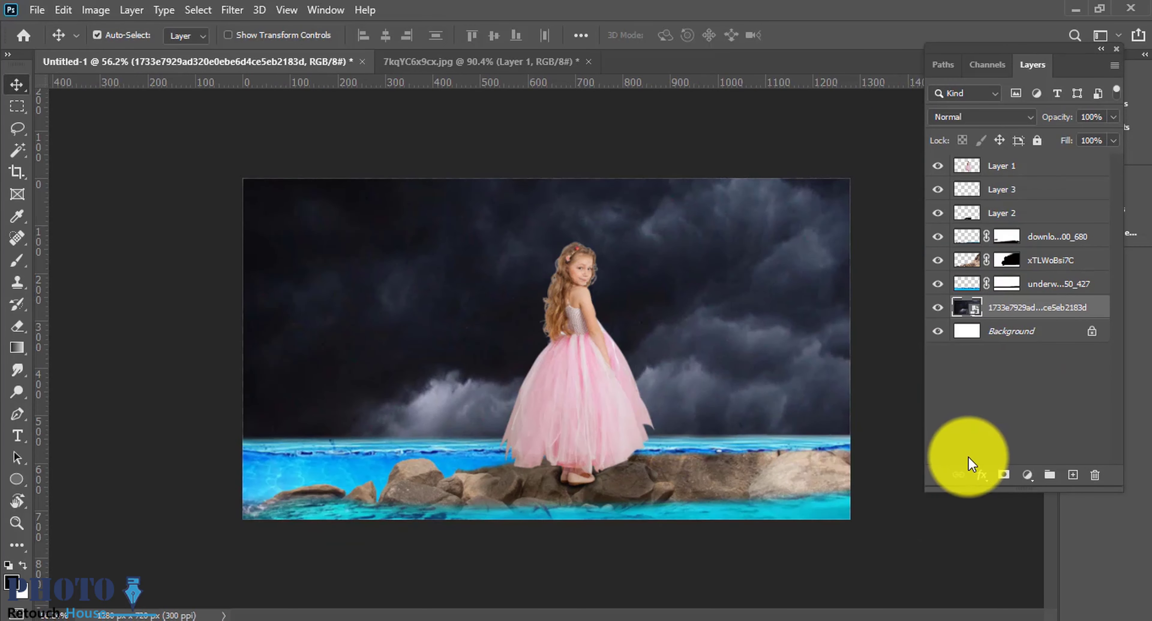
click(366, 459)
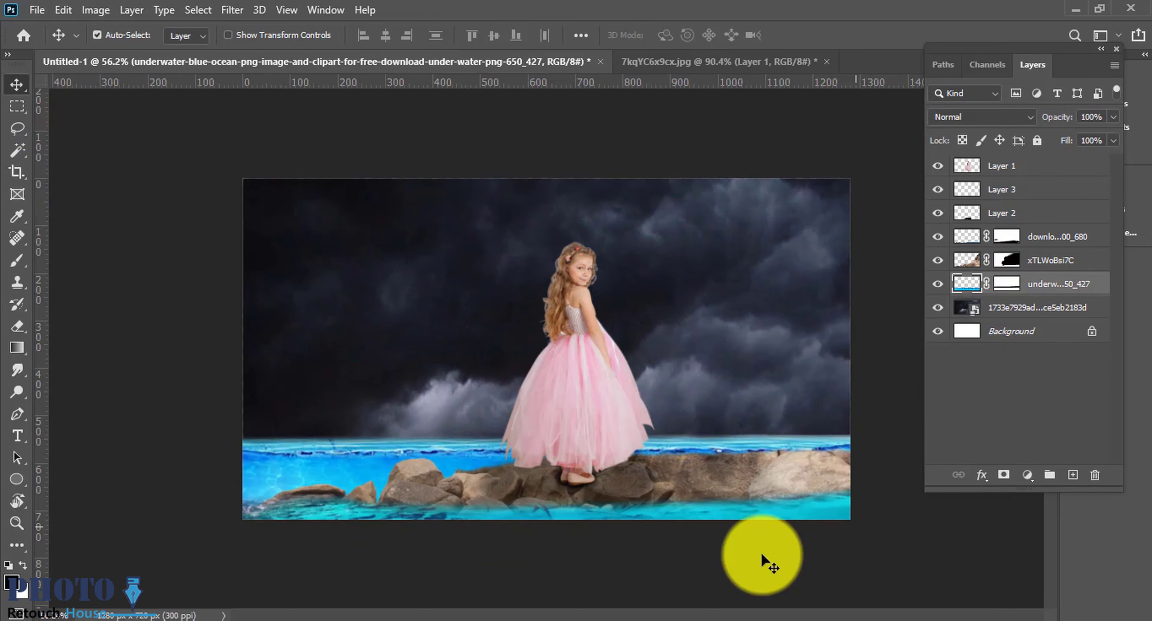
click(1029, 474)
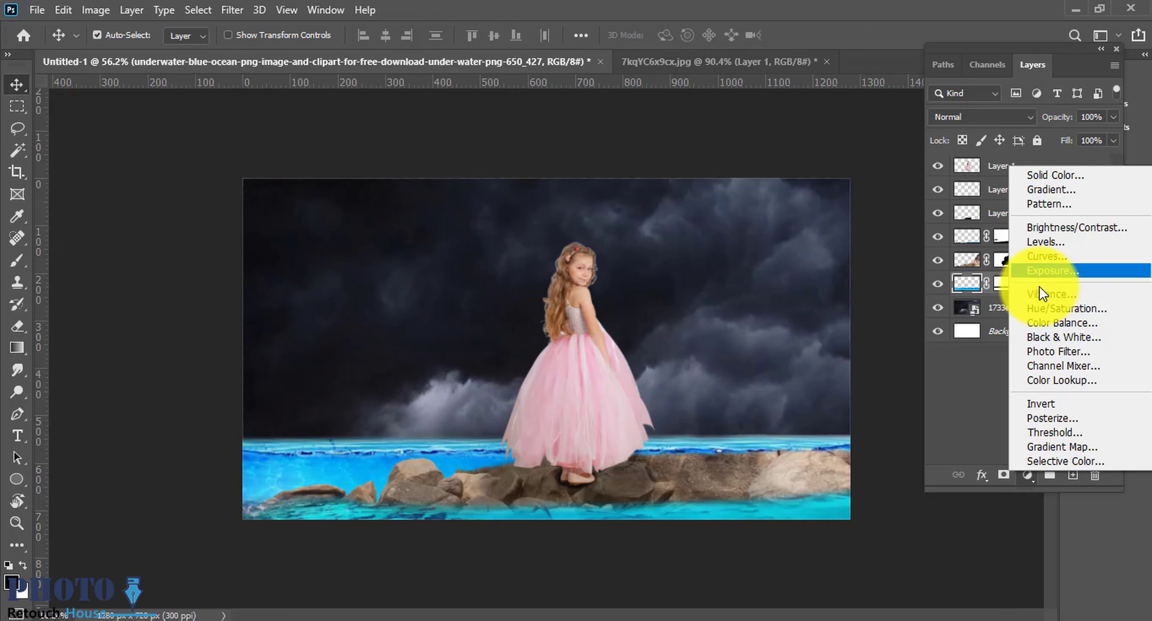
Add a Brightness/Contrast adjustment at -92 clipped to the underwater layer
click(1050, 228)
drag(1046, 145, 996, 146)
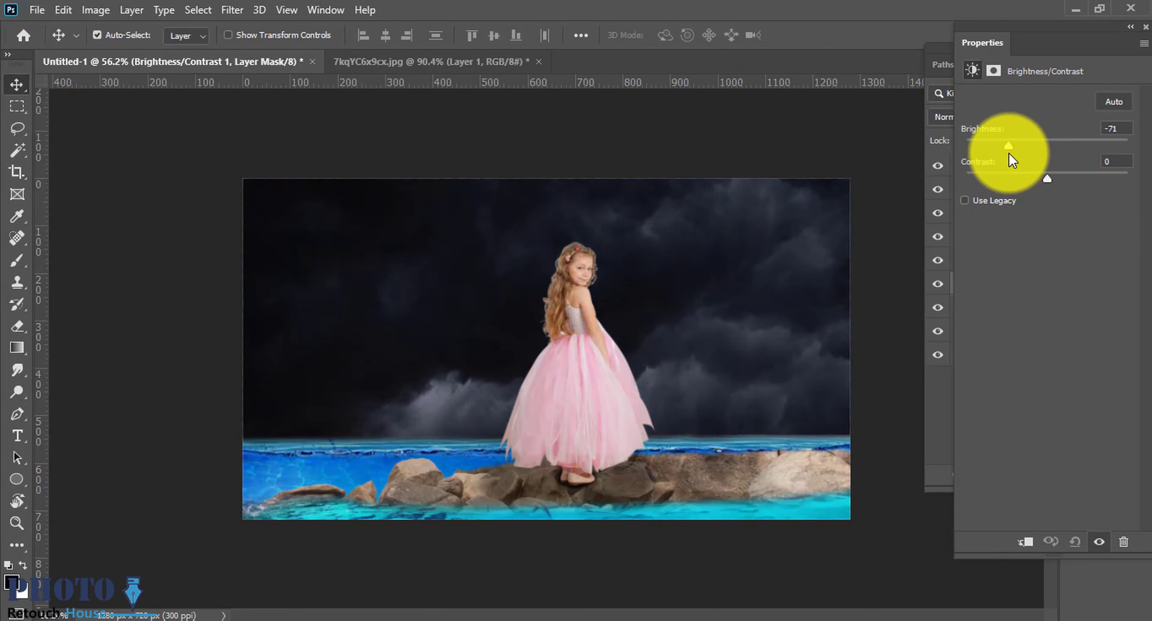
drag(1106, 38, 804, 38)
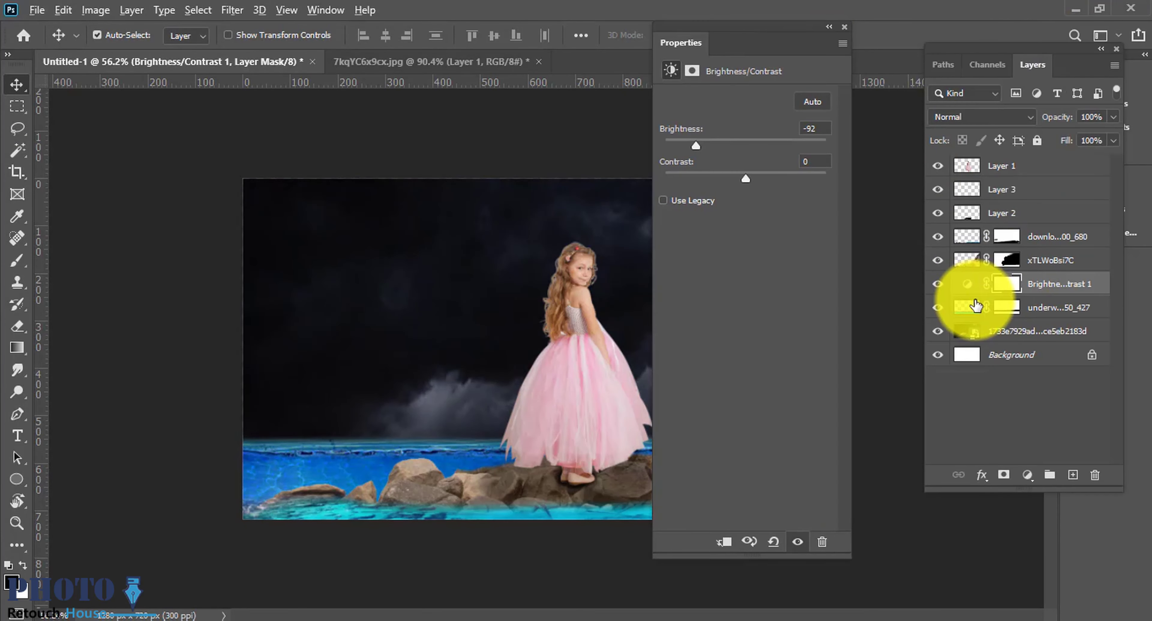
click(975, 306)
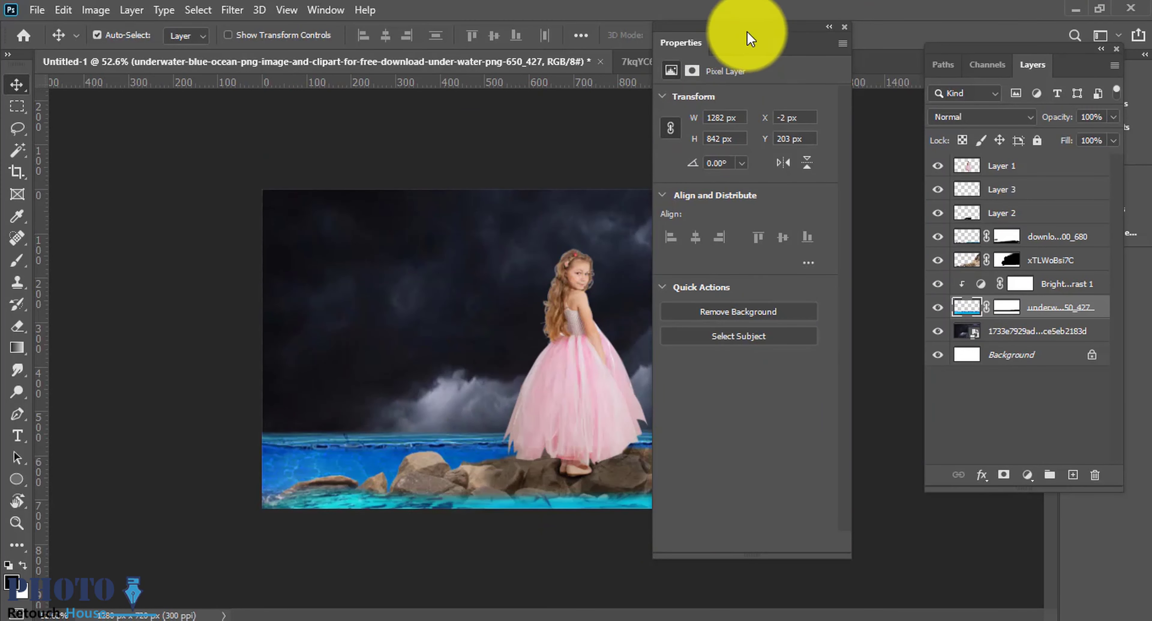
drag(750, 39, 125, 67)
Add a Hue/Saturation adjustment with Hue +20 clipped to the upper sea layer
click(610, 483)
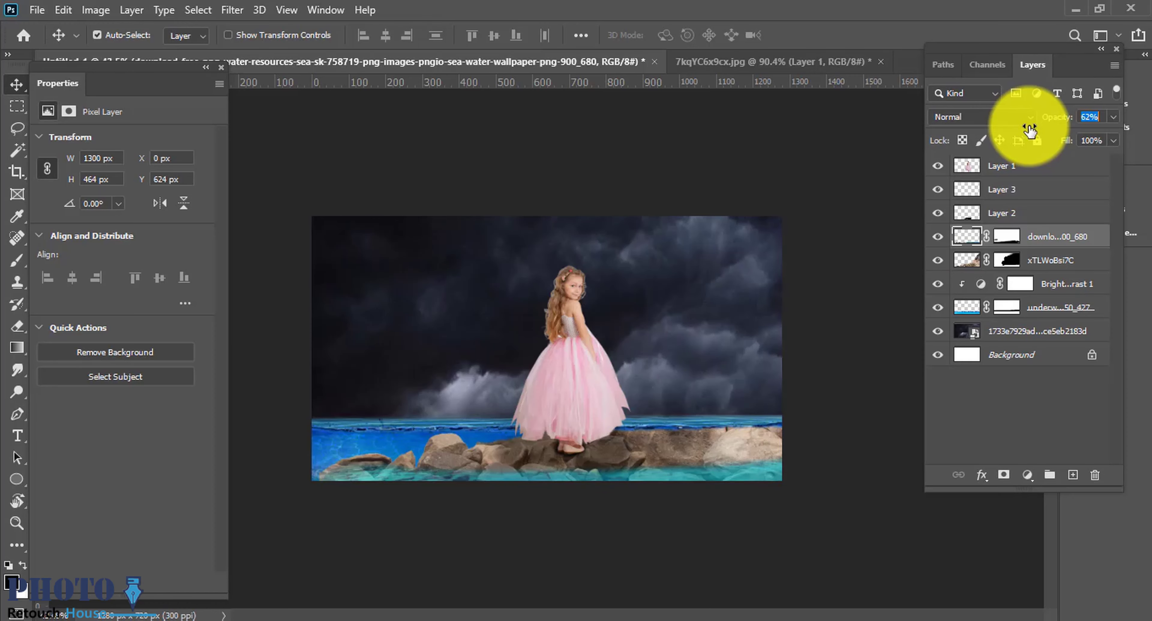
key(ctrl+0)
click(1027, 475)
click(1055, 280)
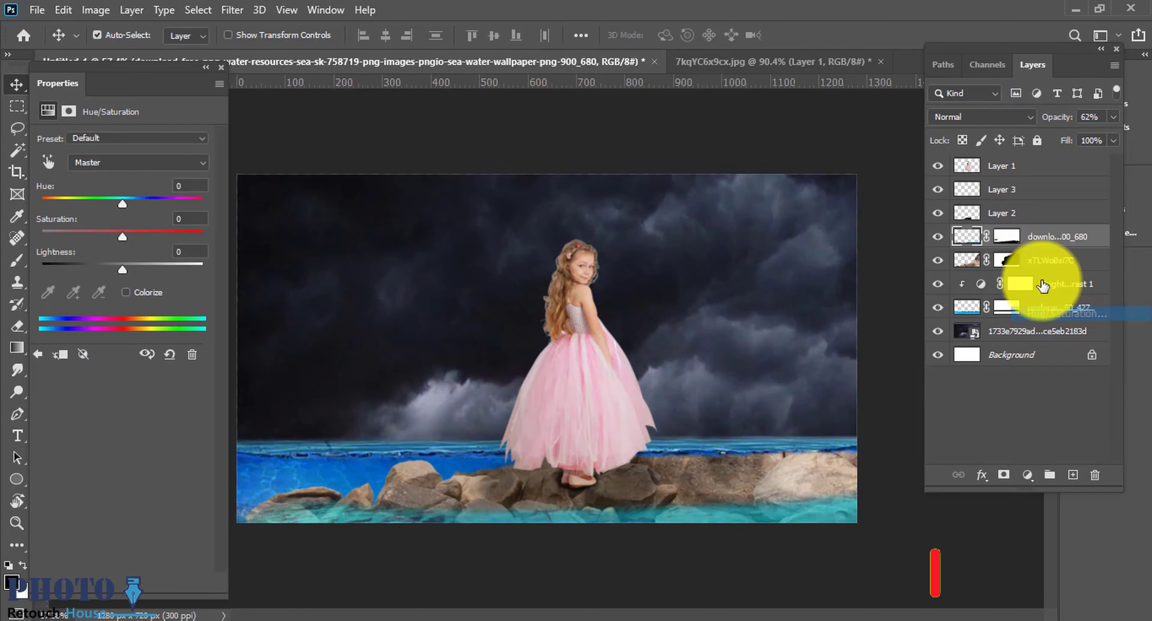
alt+click(966, 248)
drag(122, 204, 139, 204)
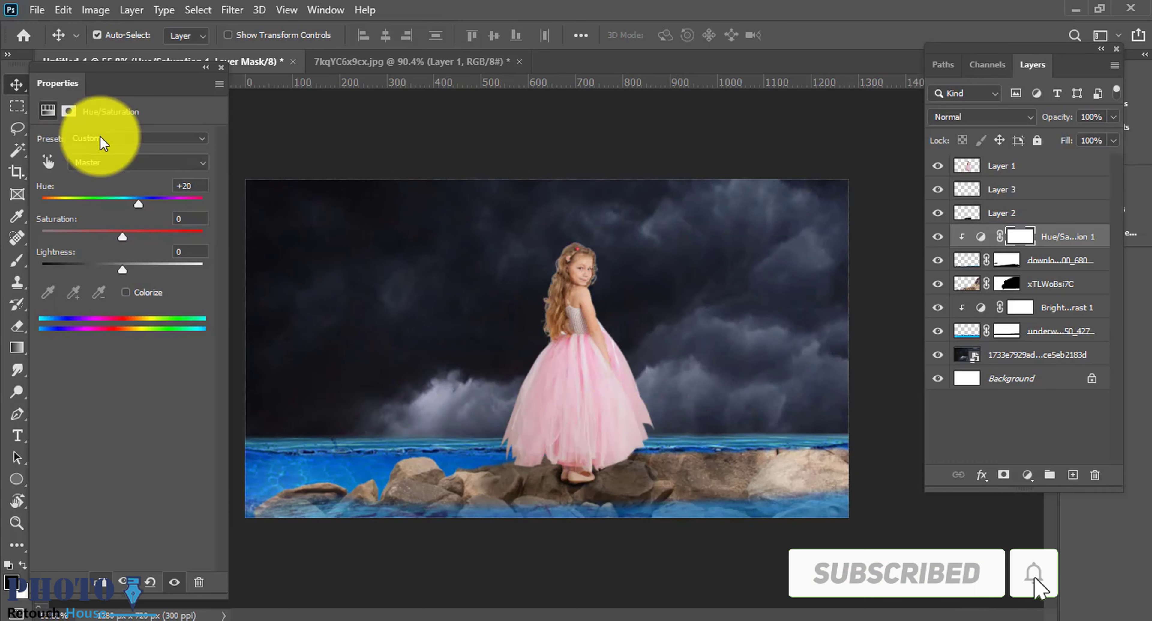
click(746, 335)
key(ctrl+minus)
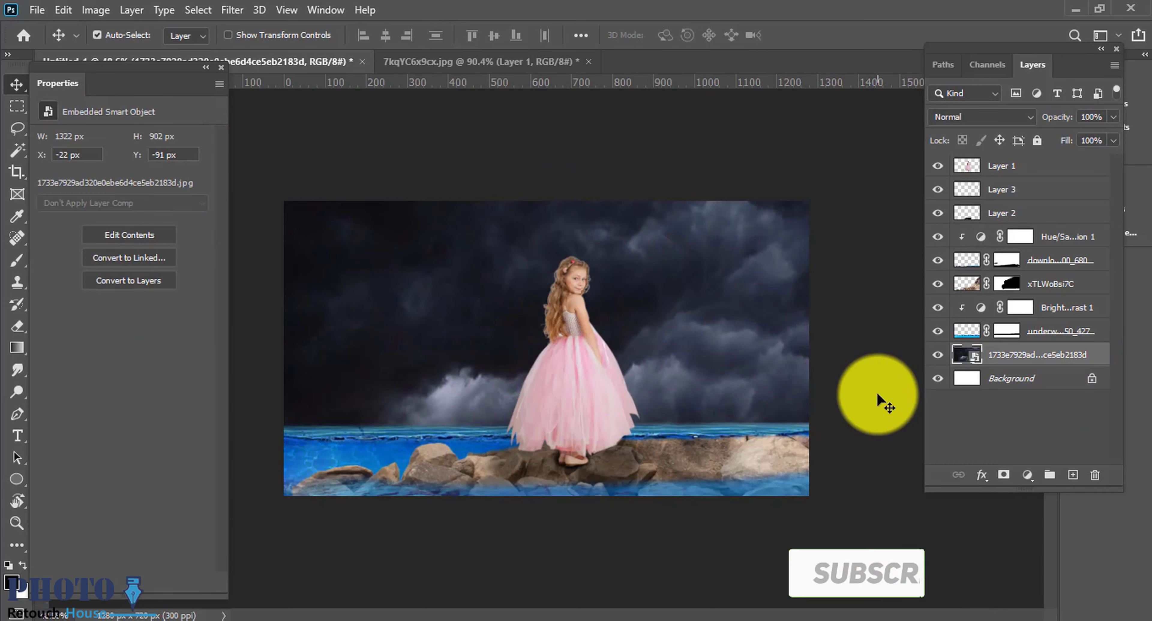
Scale the stormy sky to about 68%, stack it above the moon clouds at Normal, 63% opacity
key(ctrl+t)
mouse_move(812, 290)
mouse_down()
mouse_move(772, 301)
mouse_move(836, 350)
mouse_move(757, 311)
mouse_up()
key(Return)
key(Return)
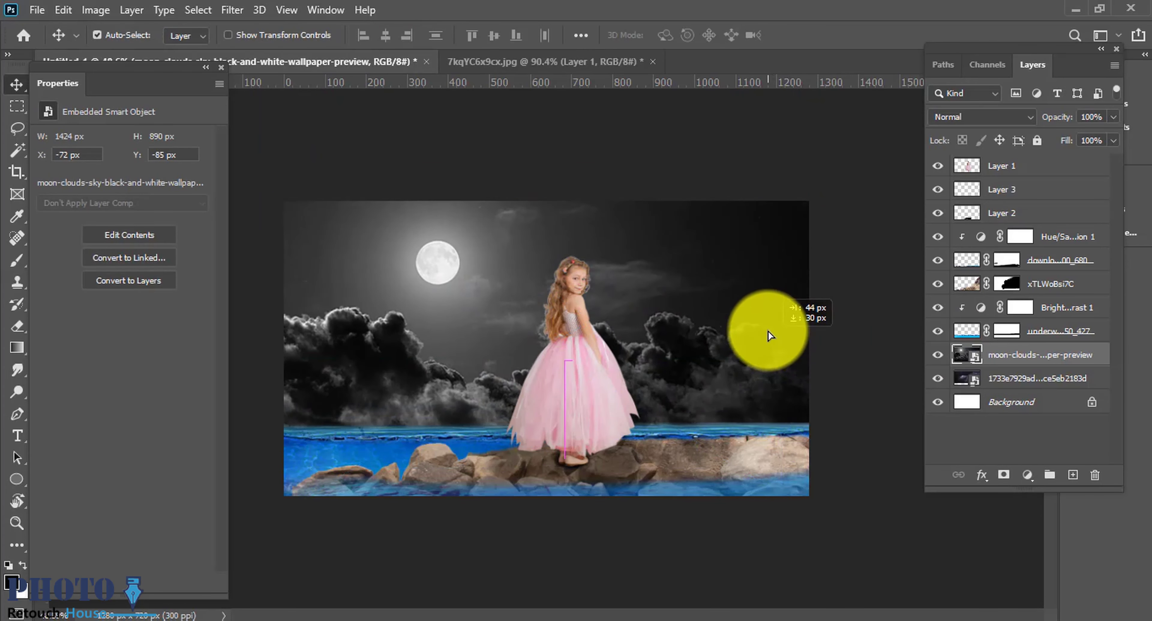
drag(1008, 378, 1015, 350)
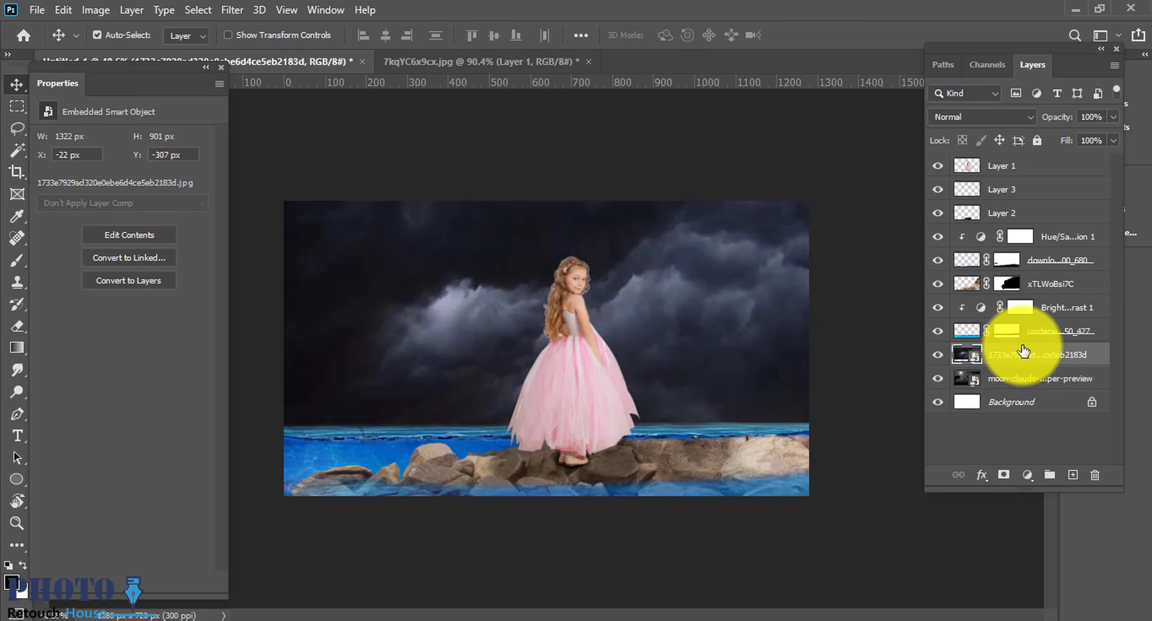
click(982, 117)
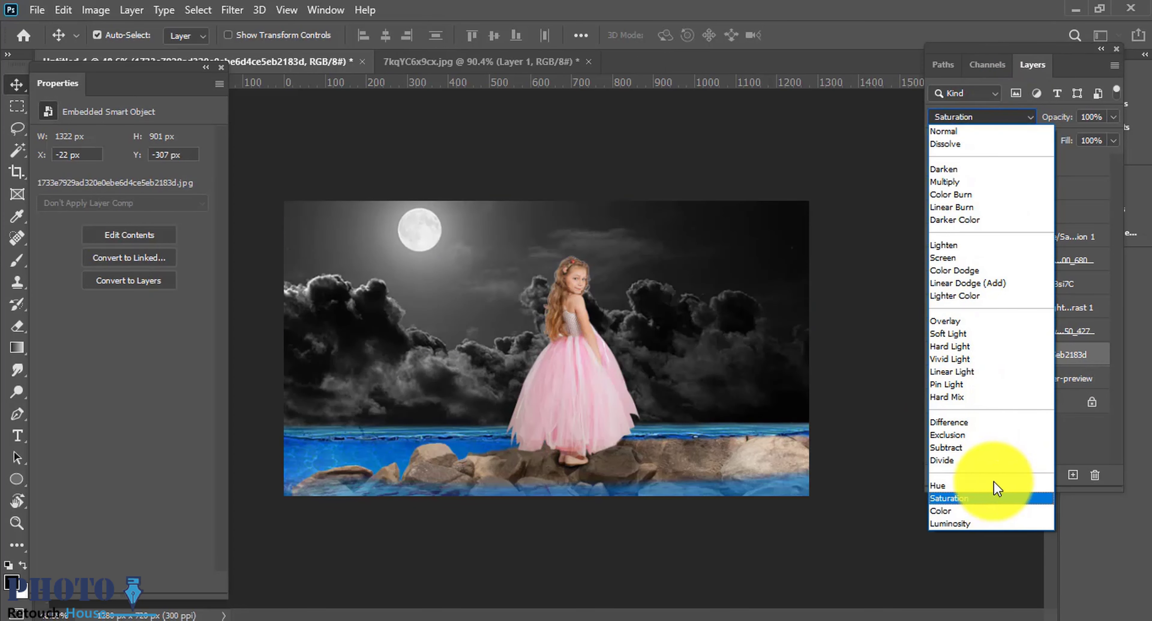
click(965, 128)
drag(1045, 121, 1036, 133)
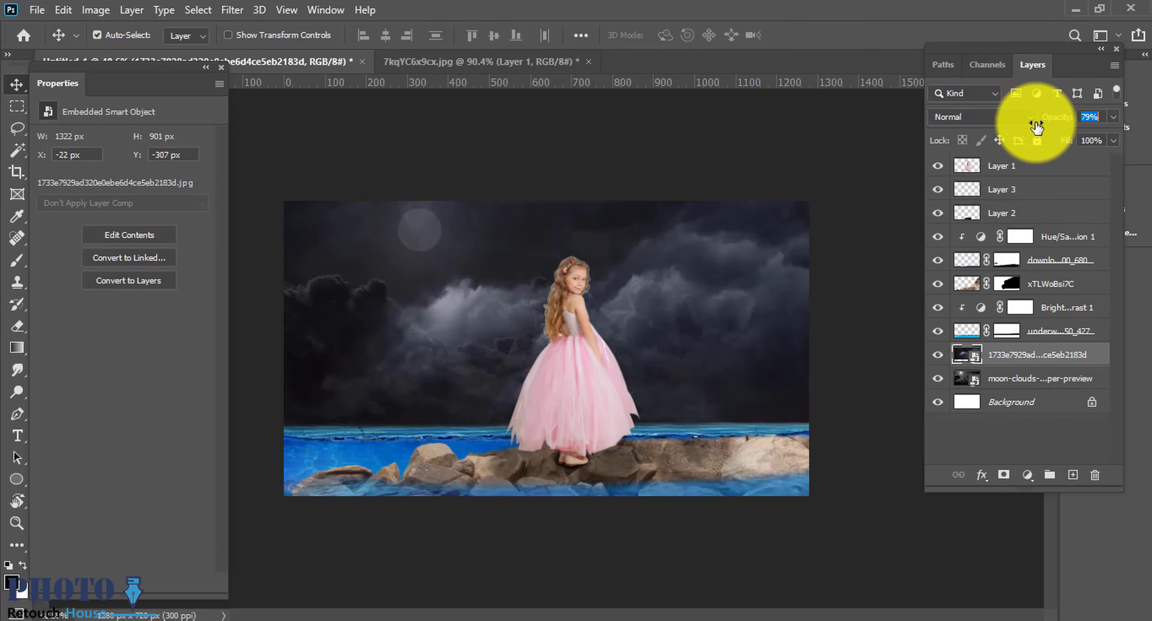
scroll(611, 334, down, 2)
scroll(725, 329, down, 1)
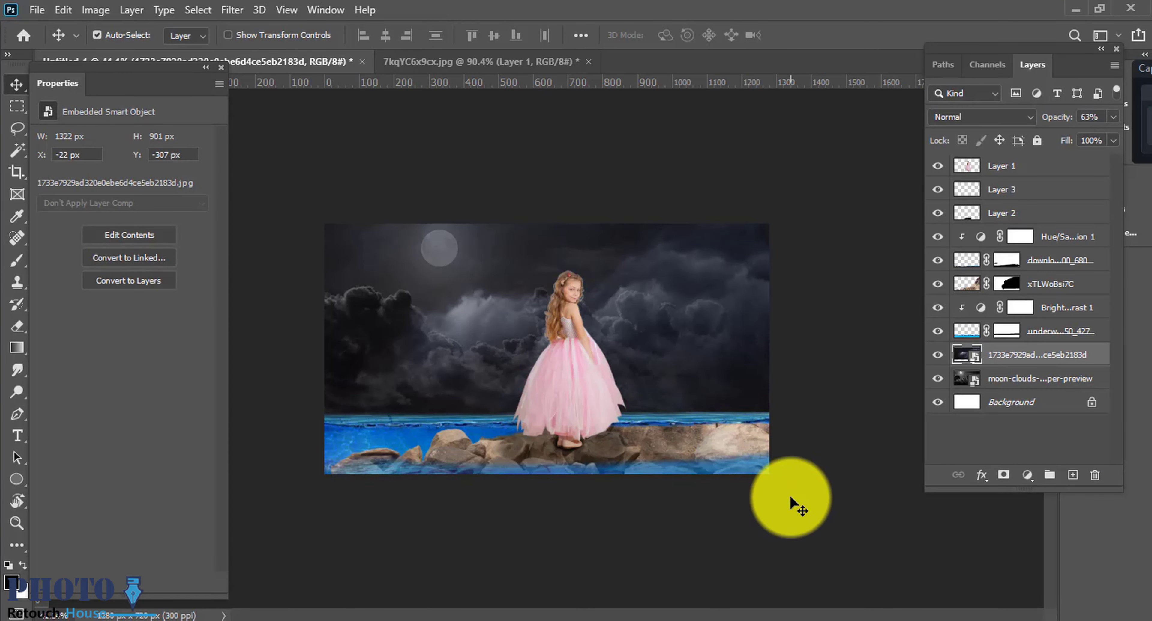
Darken the water's Brightness/Contrast adjustment to -117
click(393, 450)
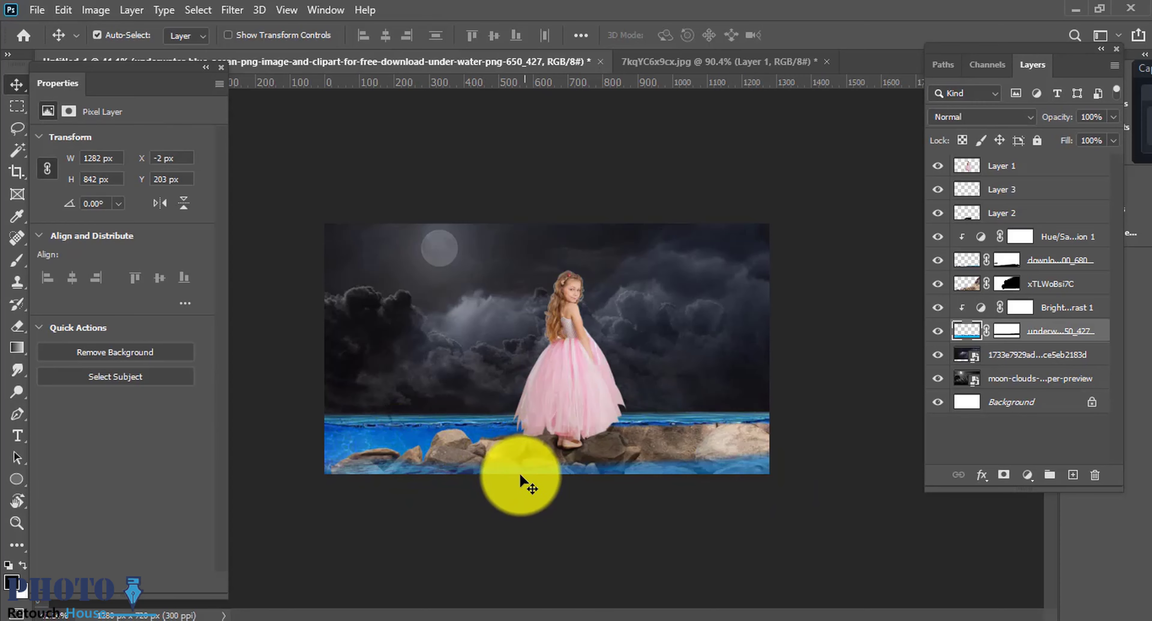
click(984, 313)
drag(122, 181, 41, 186)
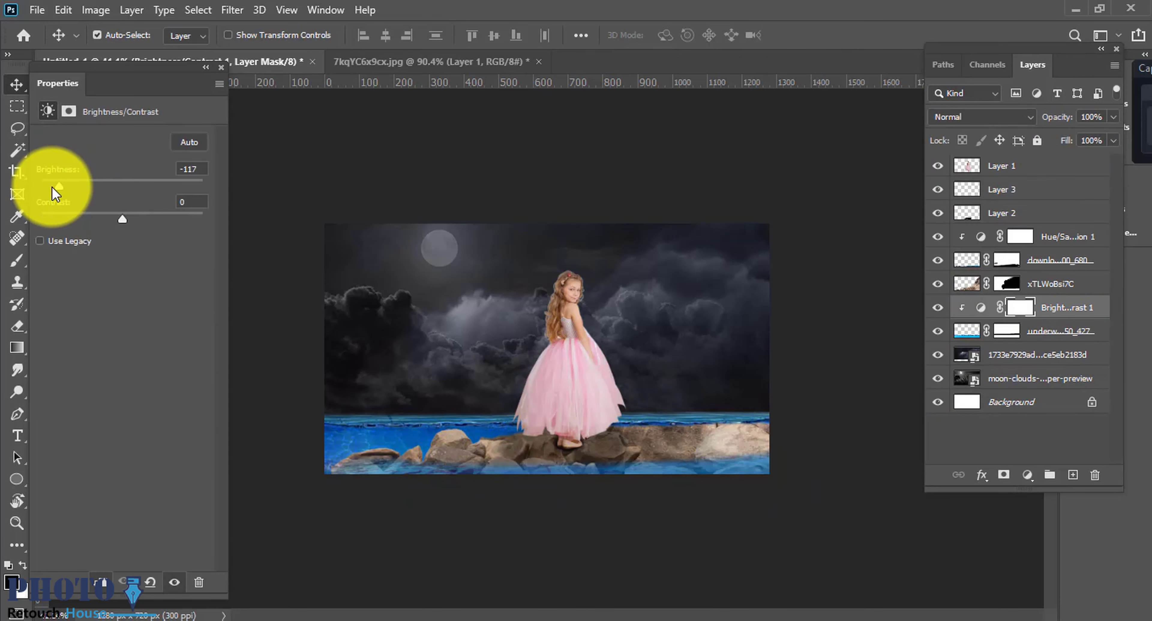
click(479, 534)
scroll(714, 488, up, 1)
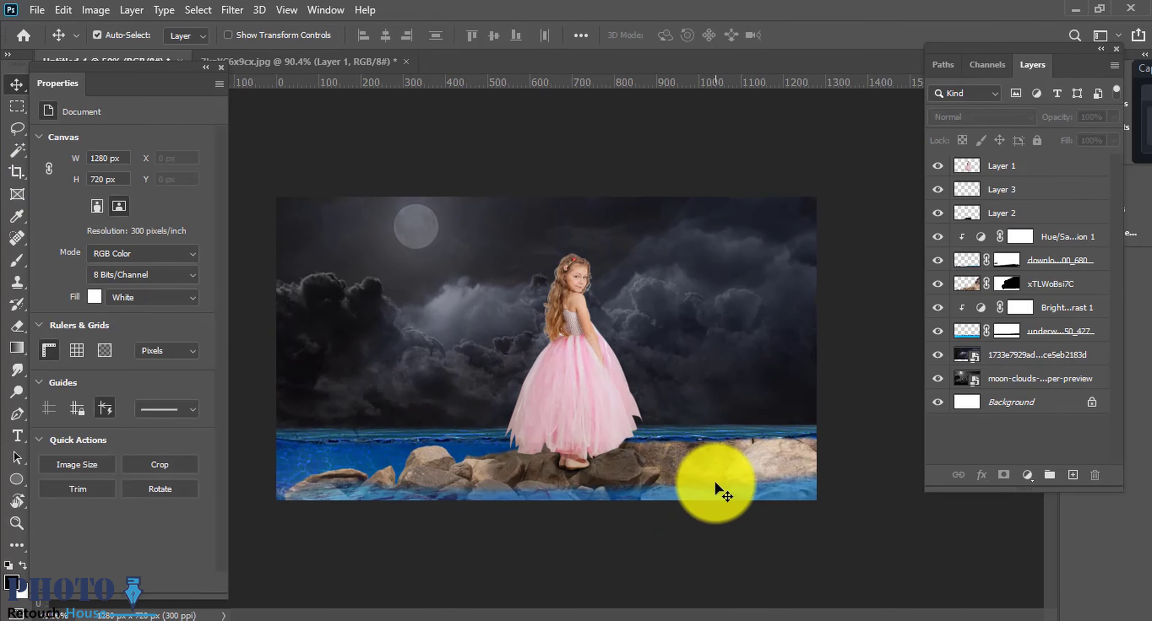
scroll(658, 251, up, 3)
scroll(772, 431, down, 3)
scroll(715, 434, down, 1)
scroll(673, 420, down, 2)
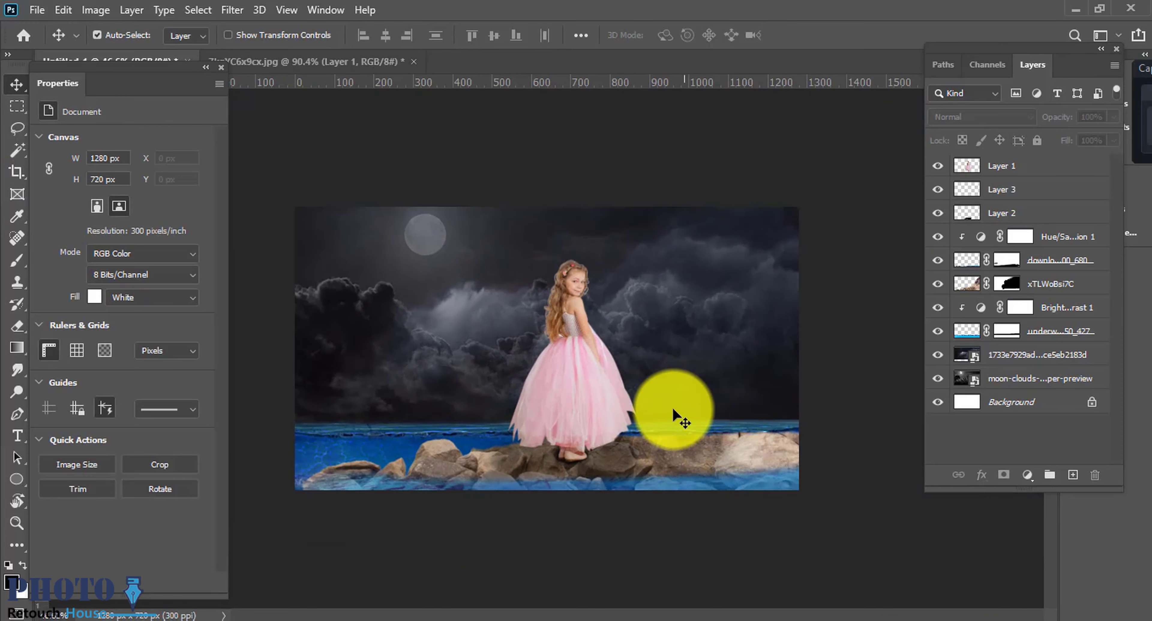
On a new layer above Hue/Saturation, paint soft 10%-opacity mist along the horizon
click(1049, 233)
click(1072, 475)
key(b)
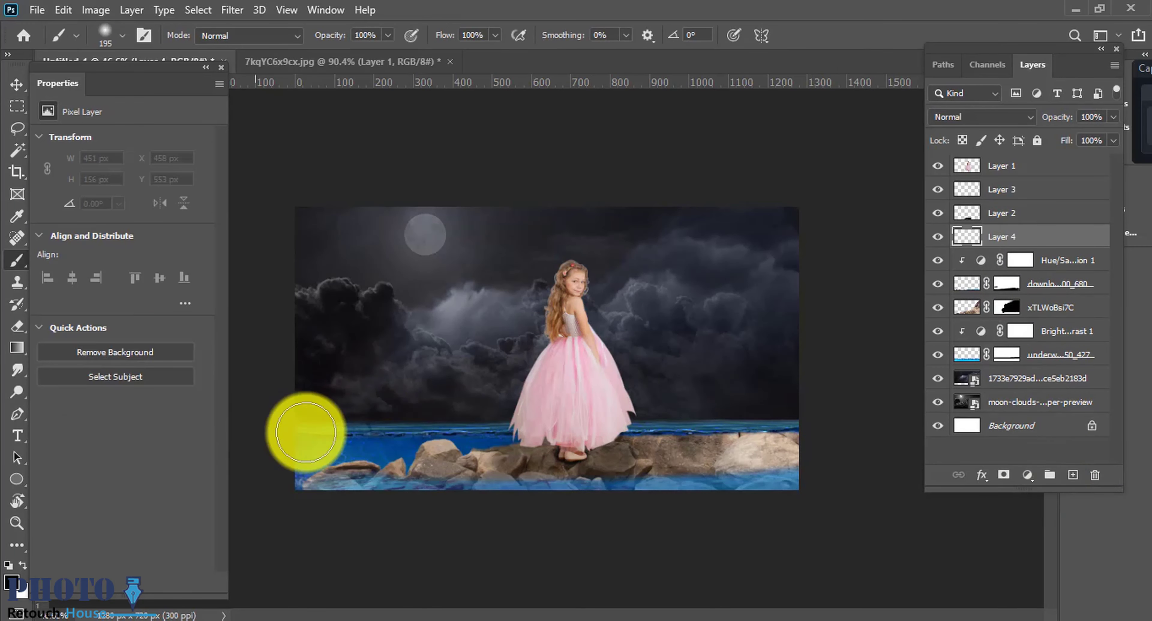
key(1)
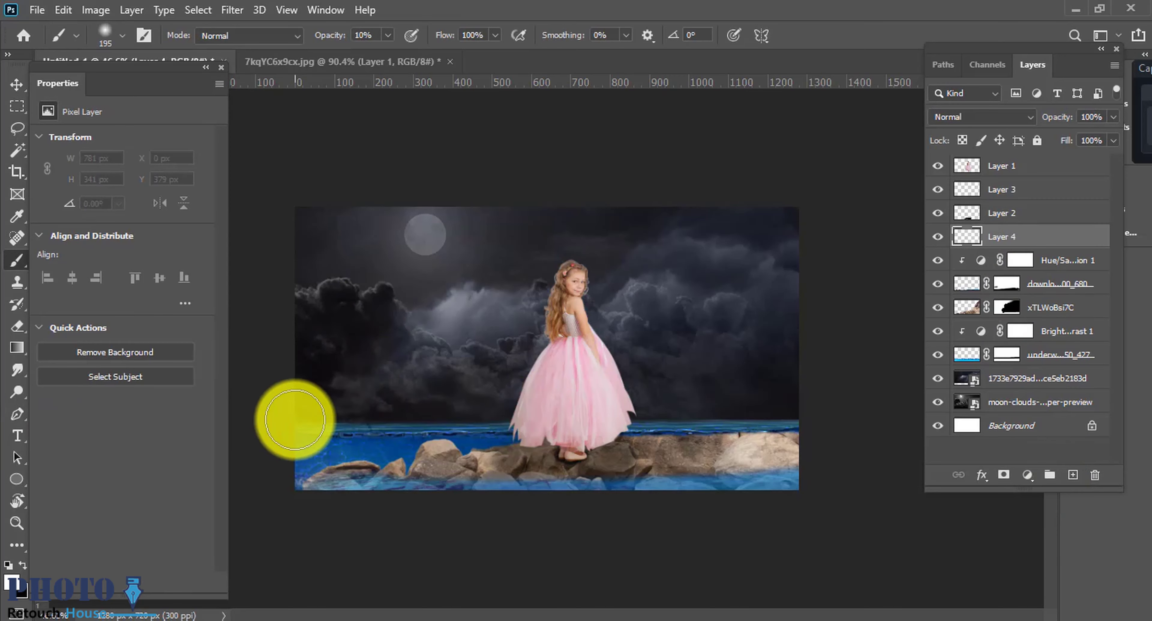
mouse_move(295, 420)
mouse_down()
mouse_move(455, 398)
mouse_move(791, 402)
mouse_move(328, 441)
mouse_up()
key(bracketright)
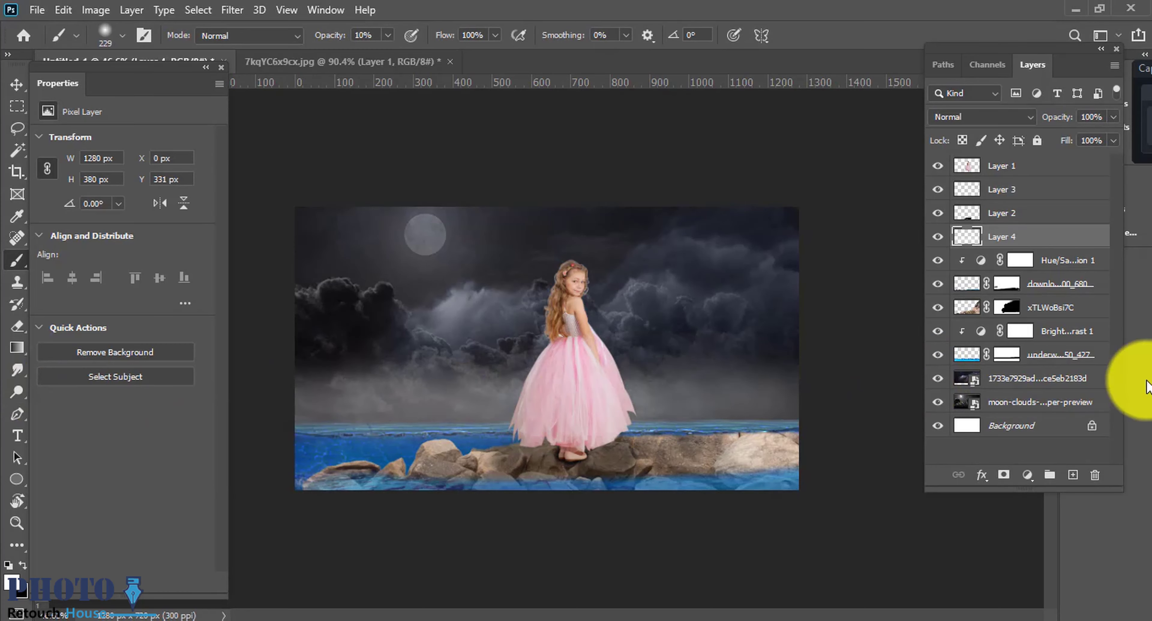
scroll(523, 433, up, 1)
key(bracketright)
drag(388, 412, 293, 425)
scroll(293, 425, down, 1)
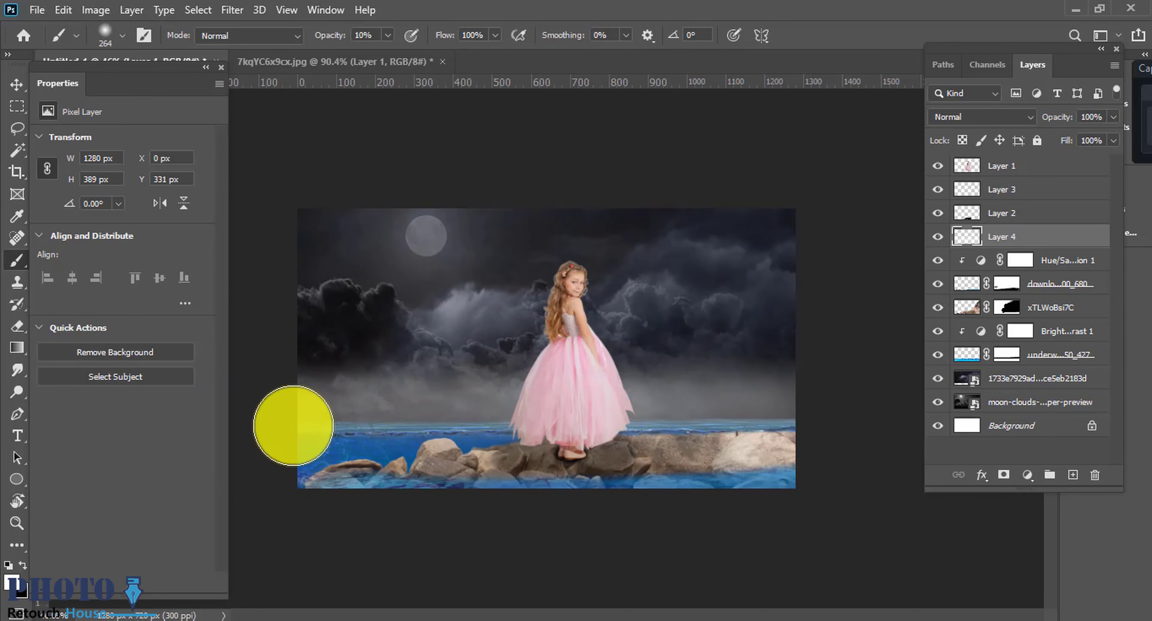
key(ctrl+z)
scroll(450, 406, down, 2)
scroll(417, 475, up, 2)
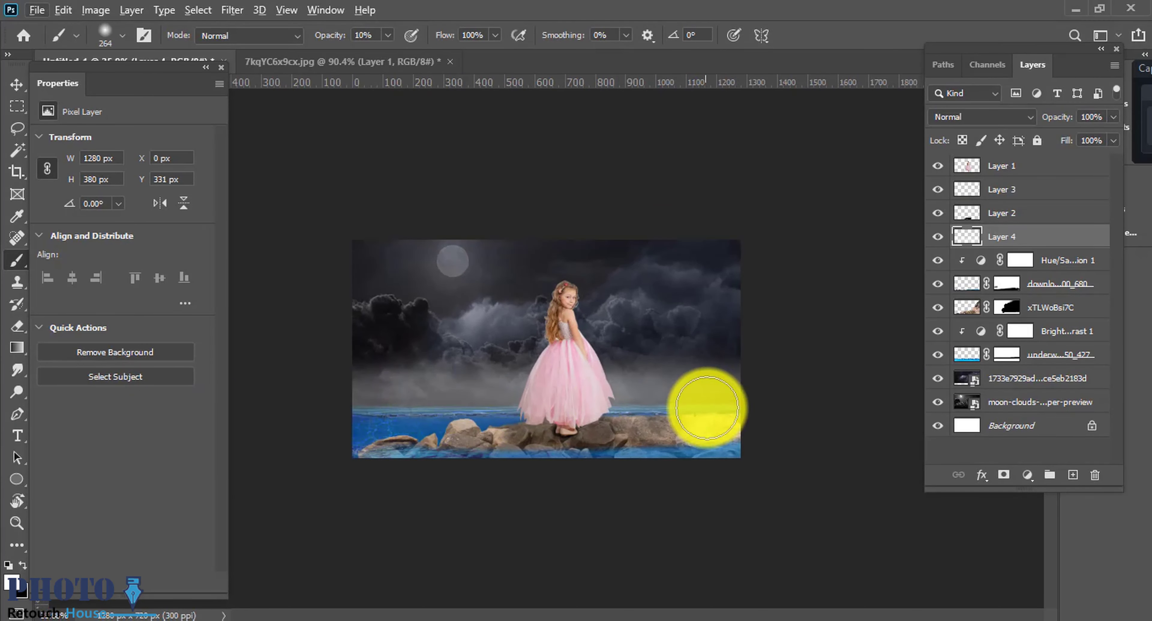
scroll(544, 405, up, 1)
scroll(544, 405, up, 1)
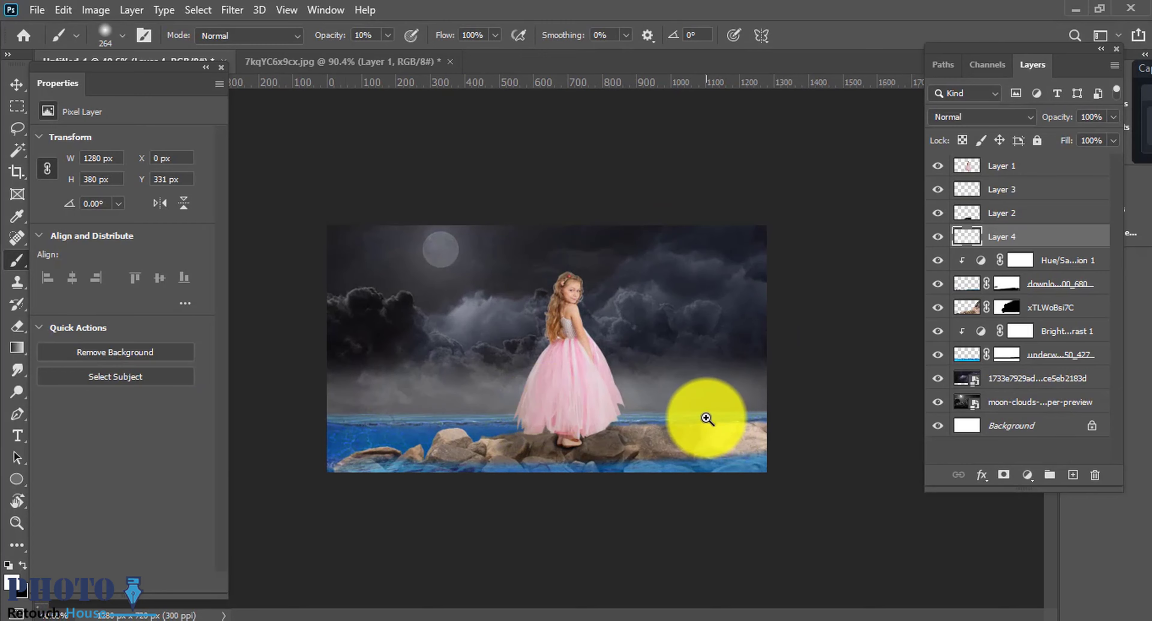
scroll(707, 419, up, 2)
scroll(522, 257, down, 1)
Fade the stormy cloud layer to 38% opacity
click(16, 84)
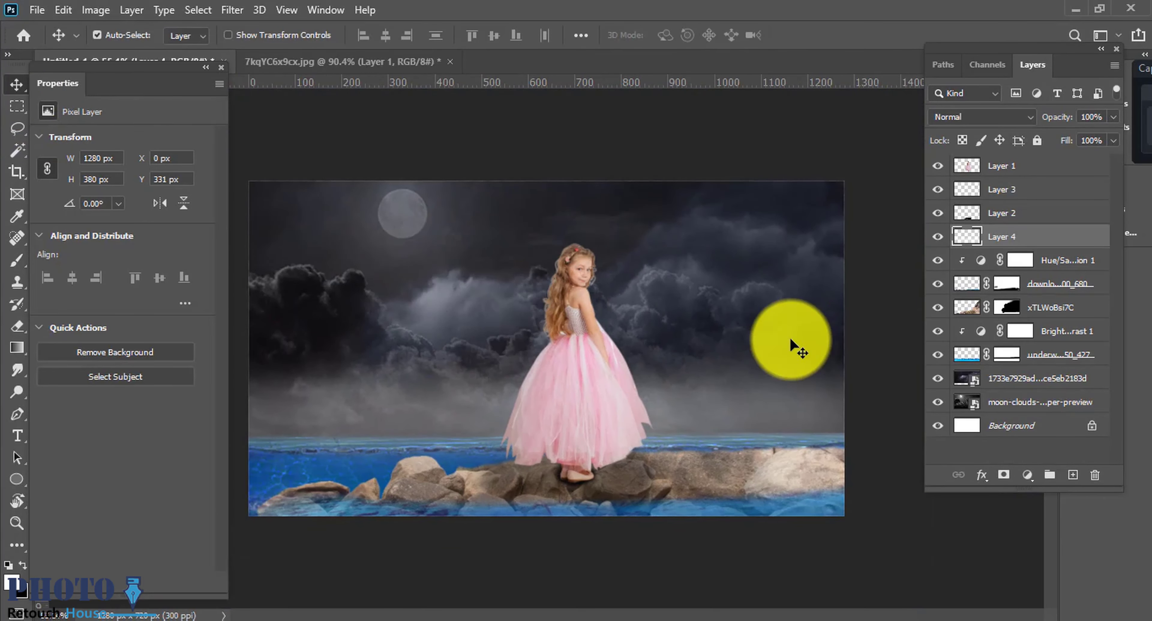
click(792, 346)
mouse_move(1056, 119)
mouse_down()
mouse_move(1073, 119)
mouse_move(1021, 120)
mouse_up()
Rasterize the moon-clouds layer and remove the moon with a feathered elliptical Content-Aware Fill
click(959, 405)
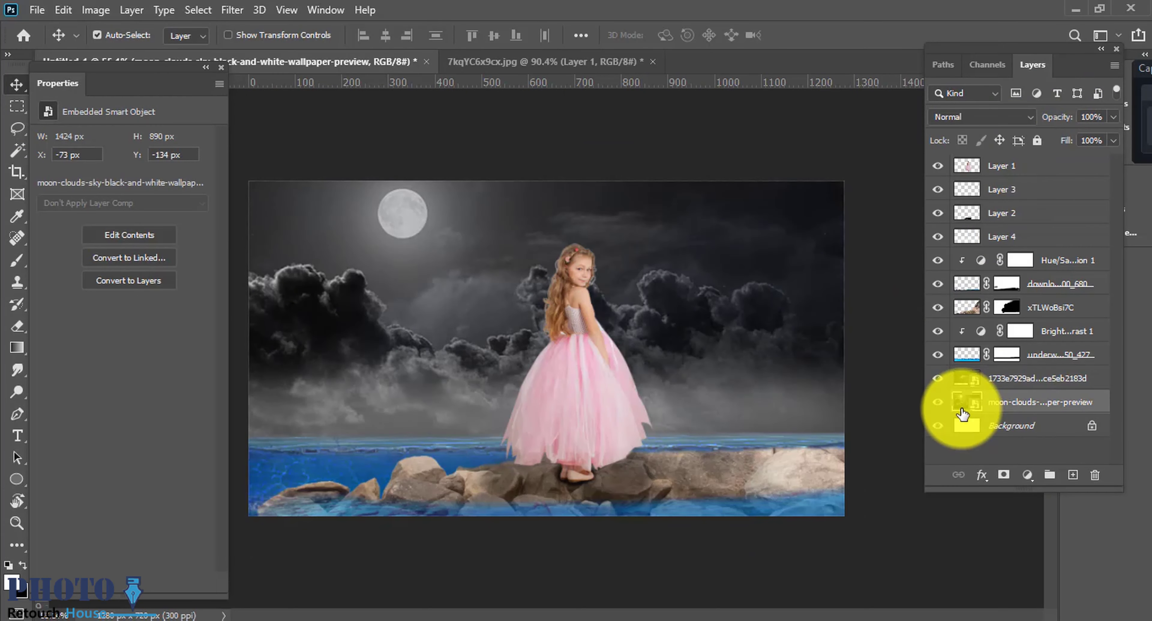
right_click(1036, 403)
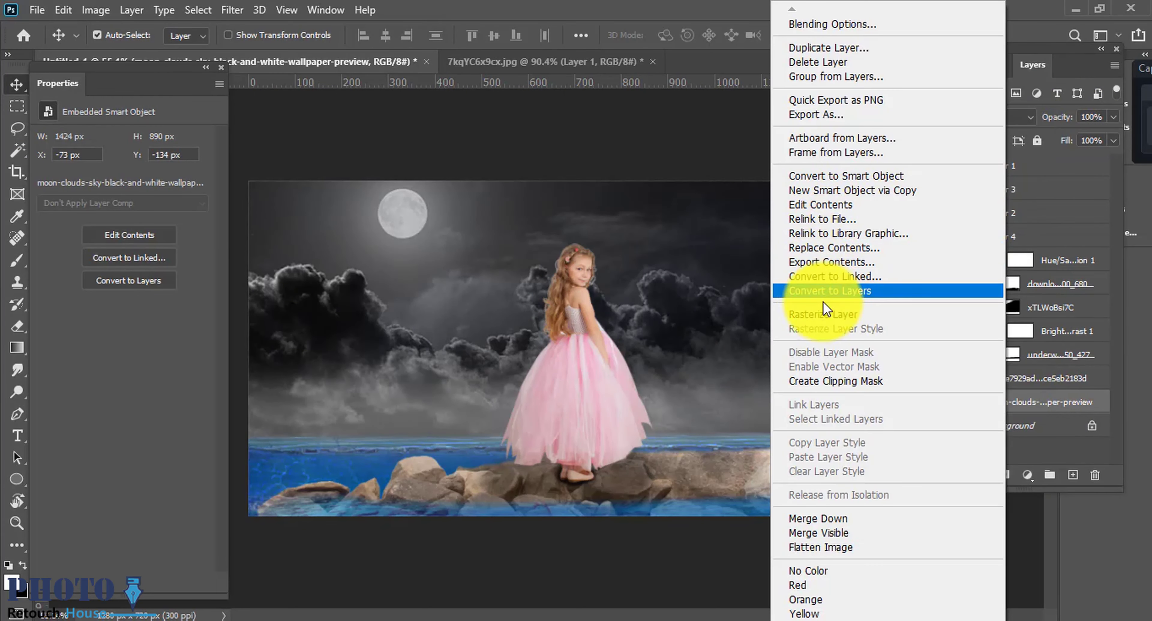
click(823, 291)
click(16, 106)
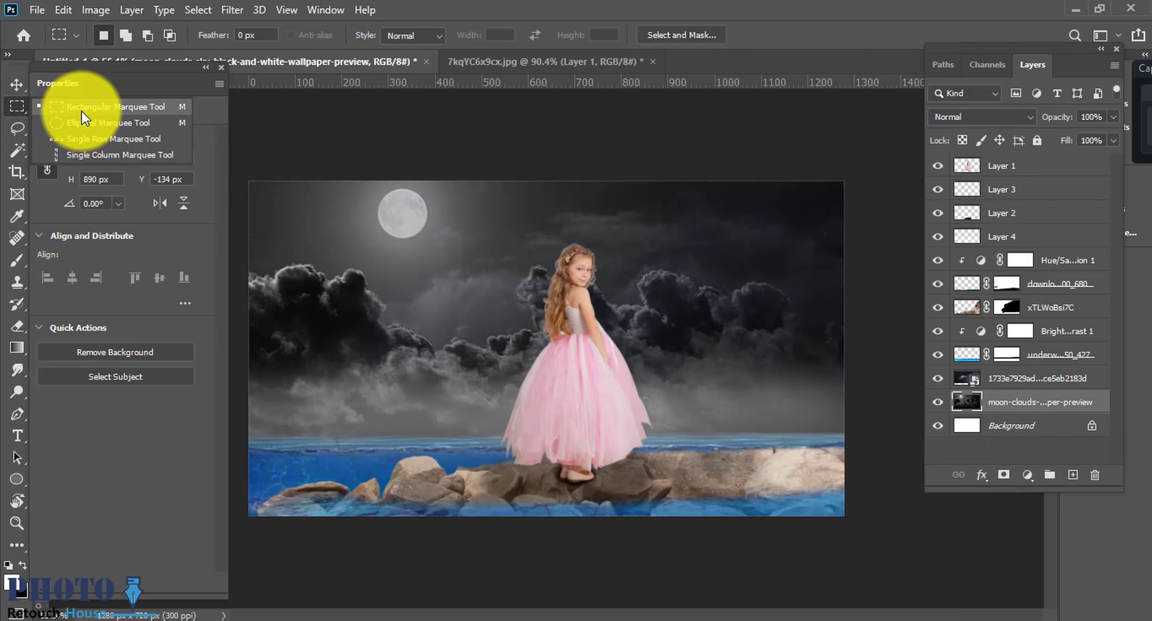
drag(327, 160, 482, 282)
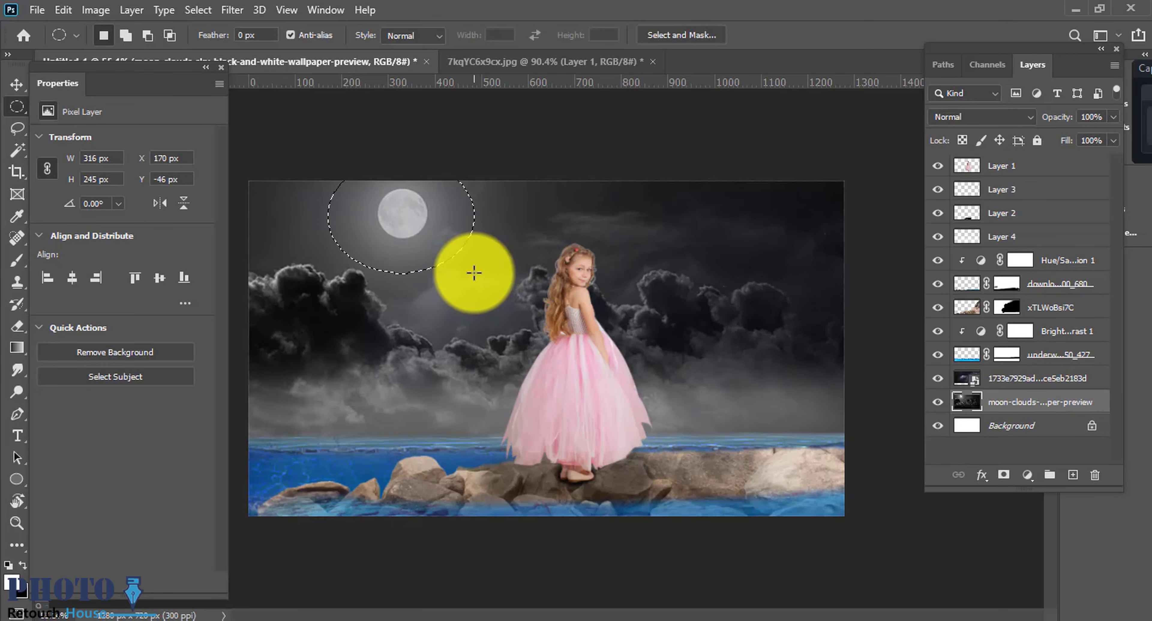
key(shift+F6)
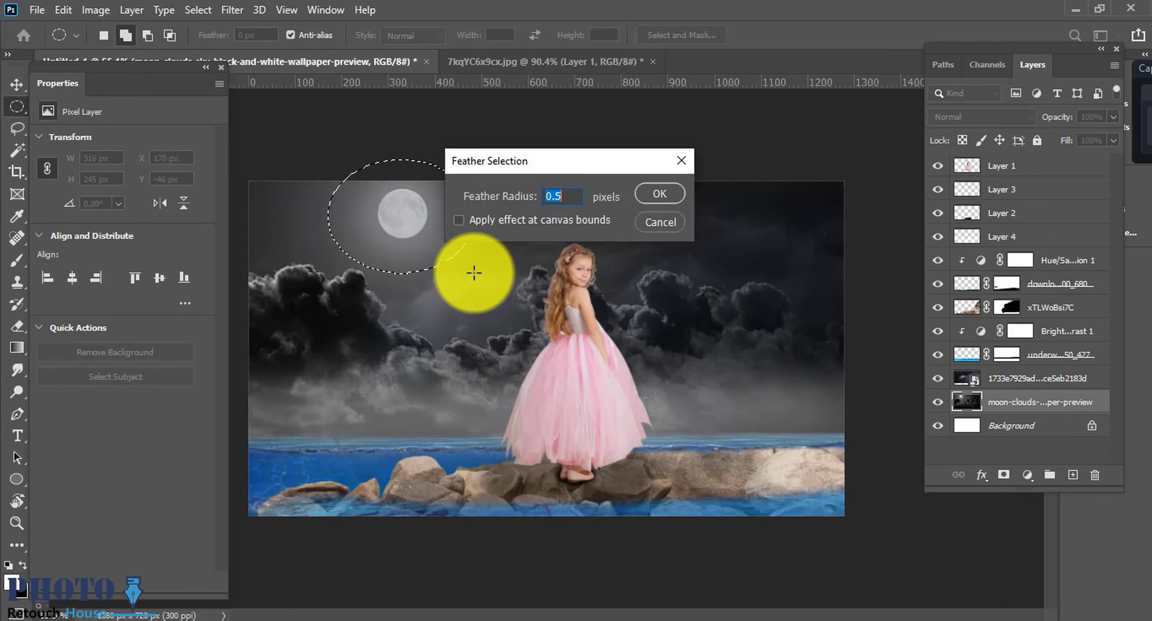
key(Return)
key(shift+F5)
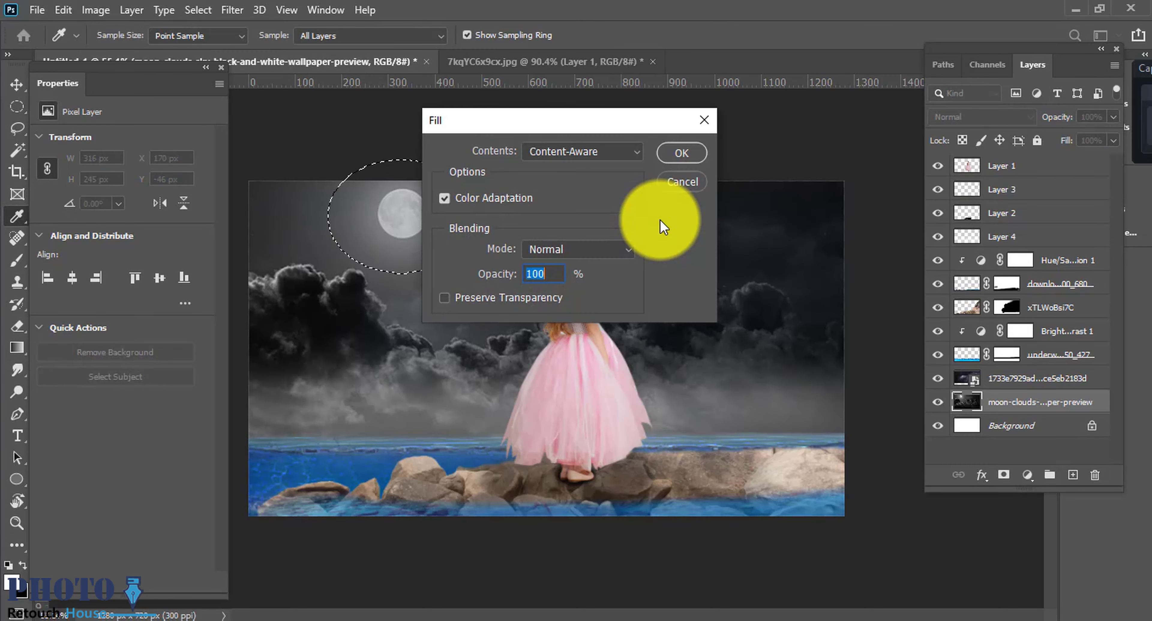
key(Return)
key(ctrl+d)
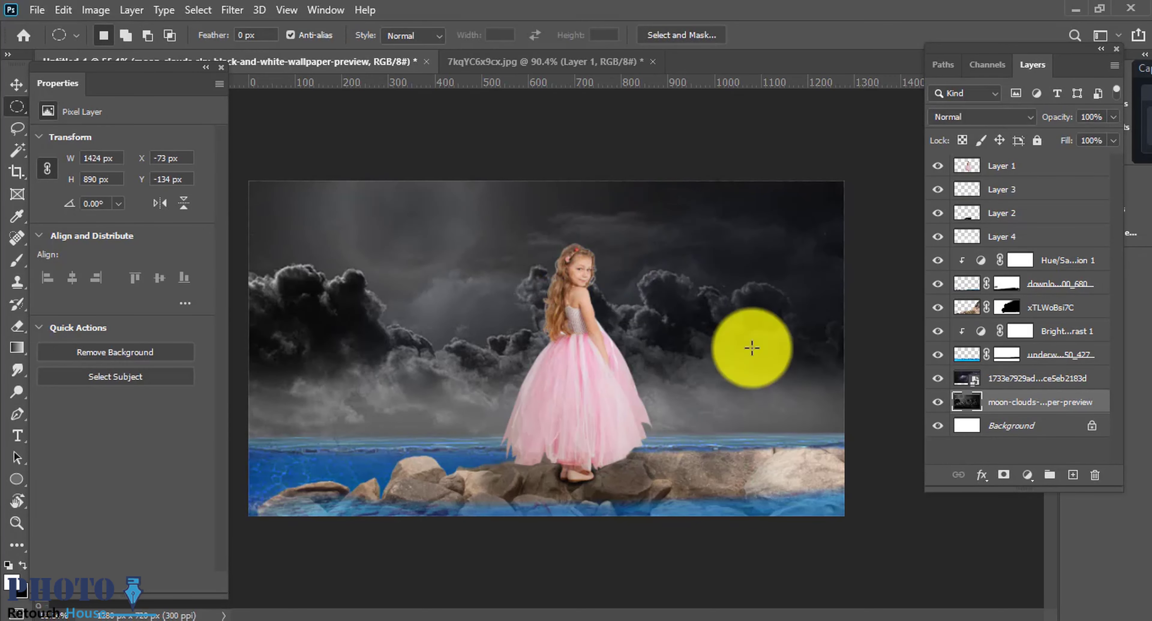
Raise the storm-cloud layer to 78% opacity and shift Layer 4 down about 47 px
click(979, 378)
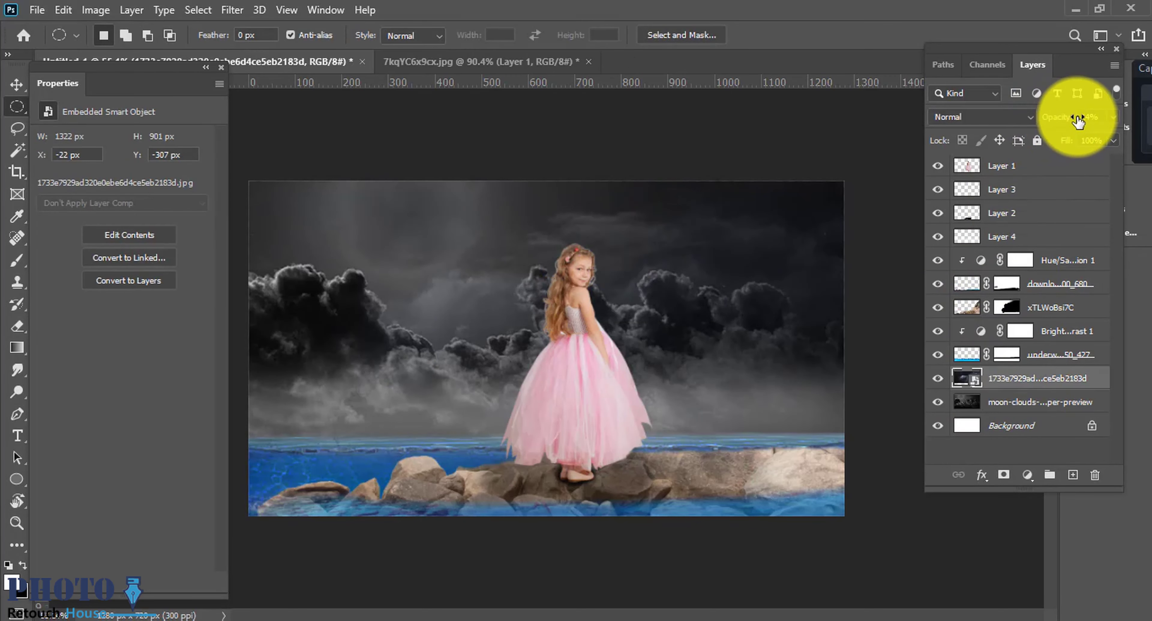
mouse_move(1078, 121)
mouse_down()
mouse_move(1111, 114)
mouse_move(1100, 120)
mouse_up()
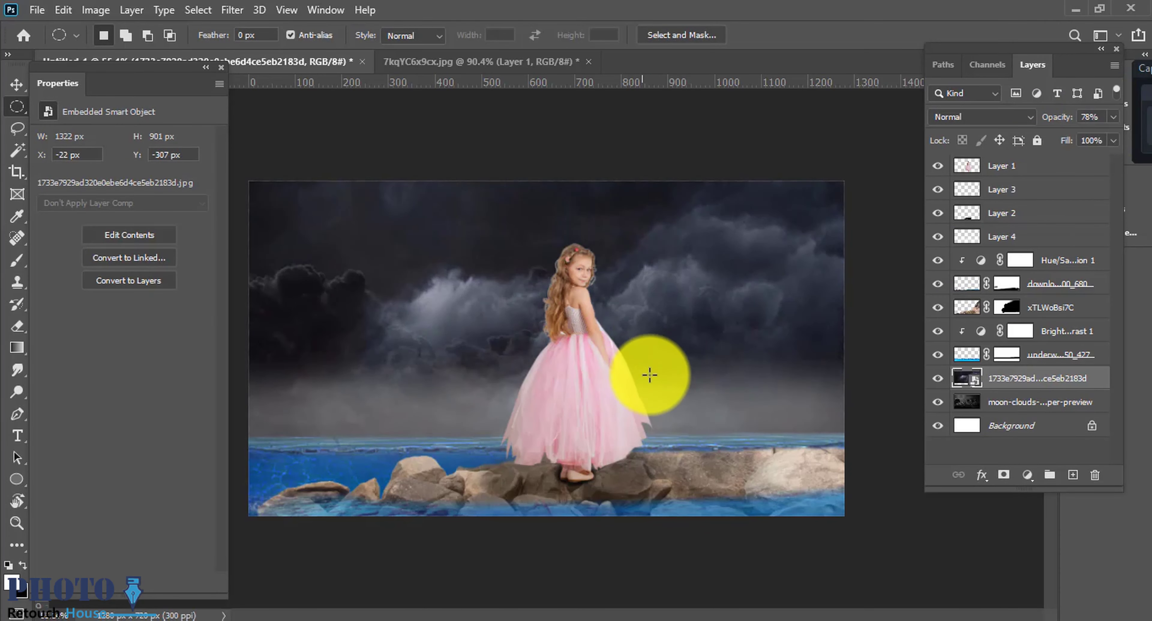
click(17, 84)
mouse_move(668, 406)
mouse_down()
mouse_move(720, 408)
mouse_move(715, 455)
mouse_up()
Add a new empty Layer 5 above Layer 4
key(ctrl+minus)
click(1072, 476)
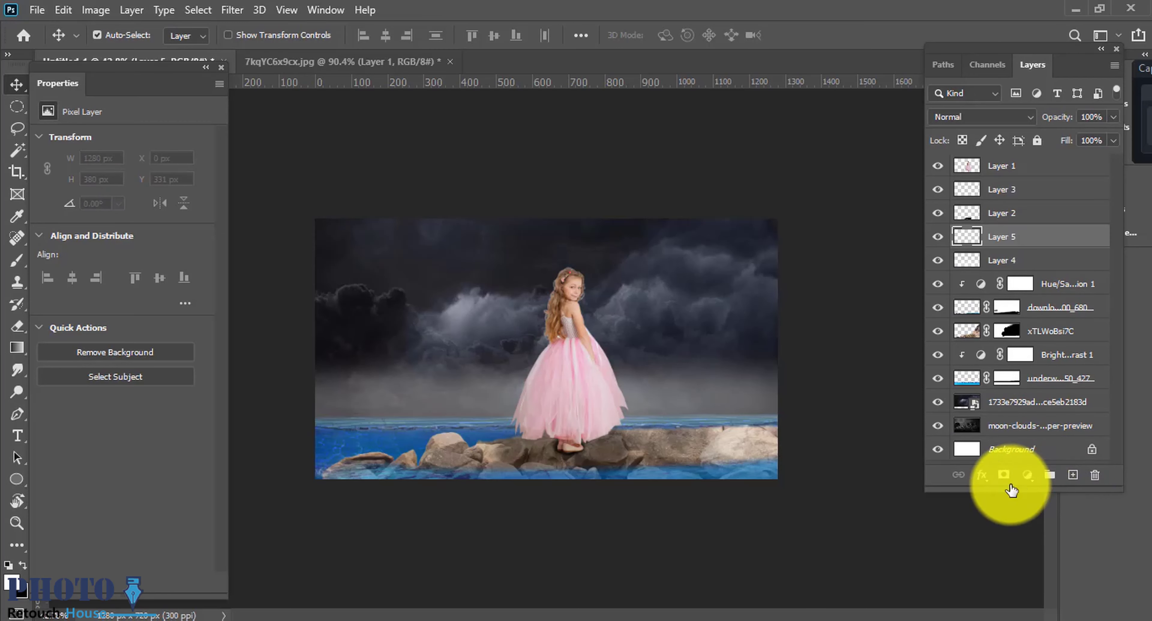
key(b)
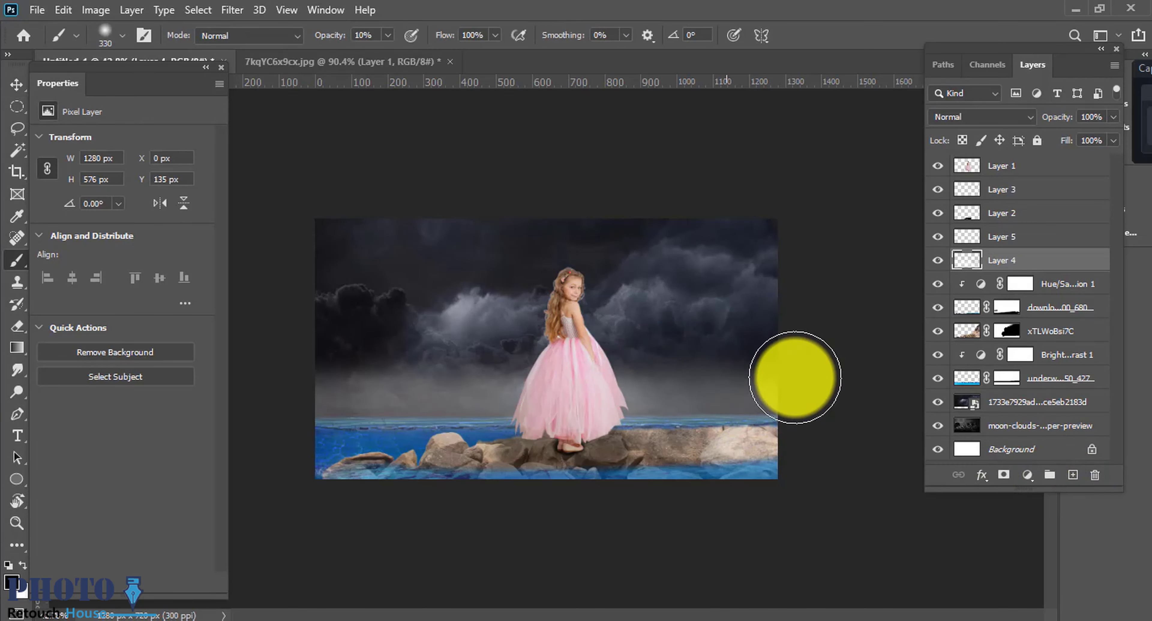
key(ctrl+minus)
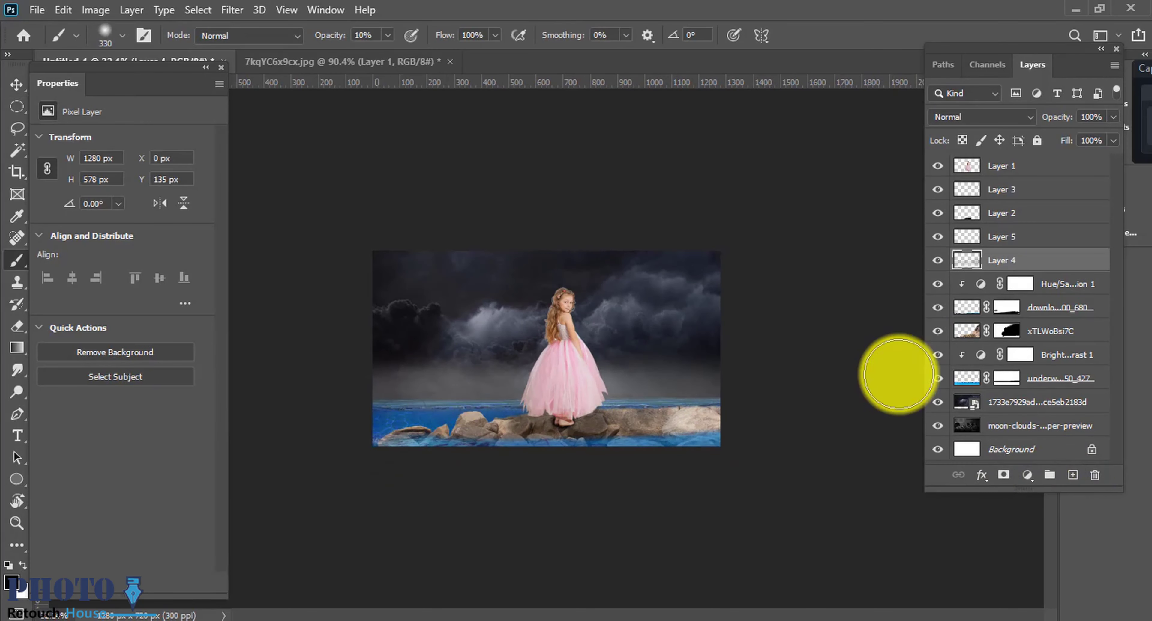
click(696, 389)
click(17, 84)
Try a -54 Brightness/Contrast adjustment clipped to the girl, then delete it
click(623, 371)
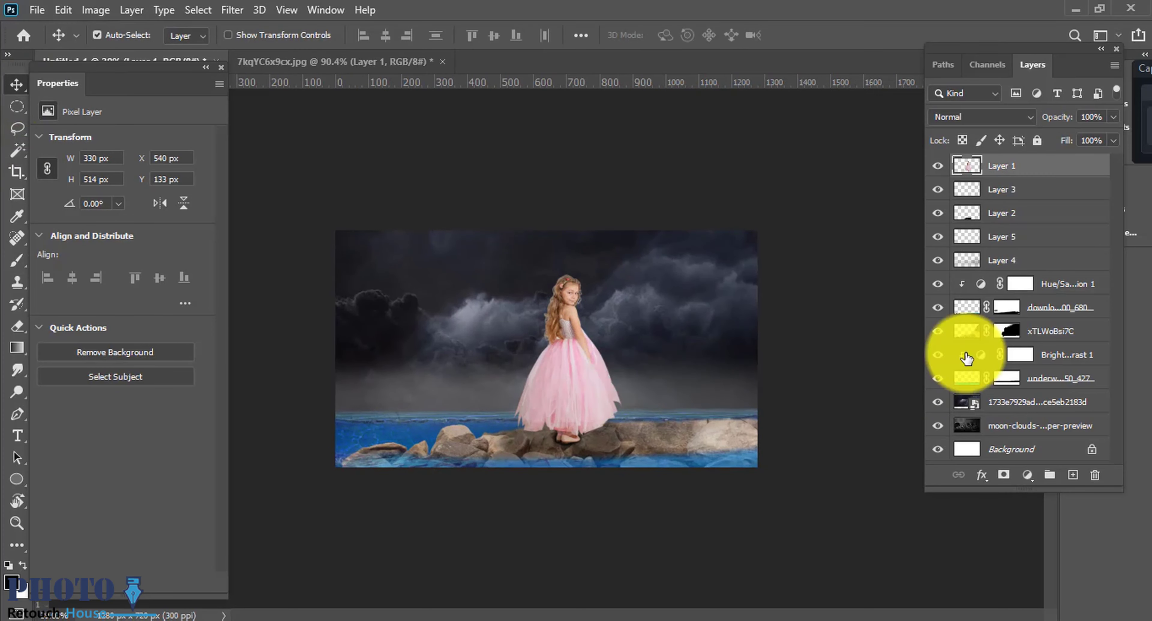
click(1027, 475)
click(1041, 240)
key(ctrl+0)
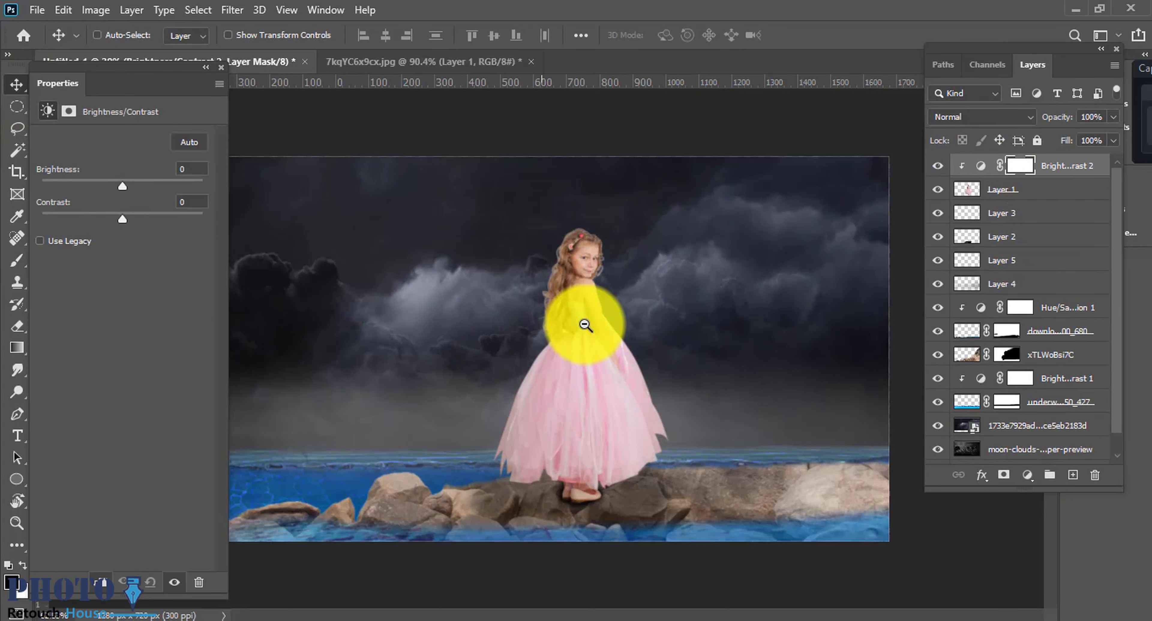
drag(97, 190, 92, 200)
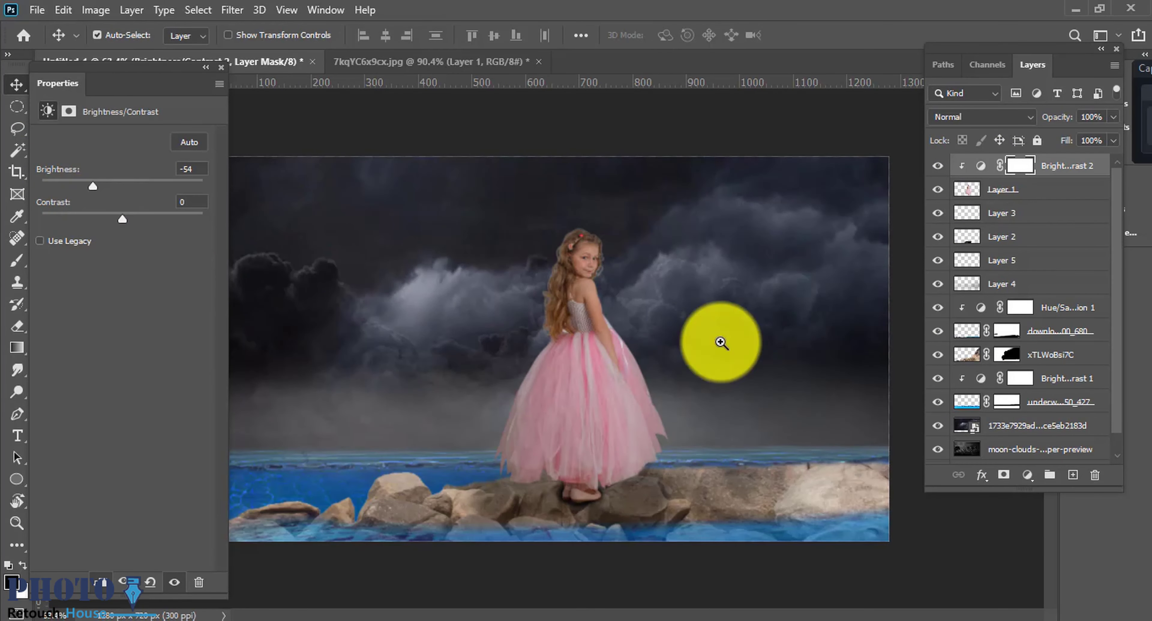
scroll(720, 343, up, 2)
scroll(712, 359, up, 1)
scroll(723, 370, up, 1)
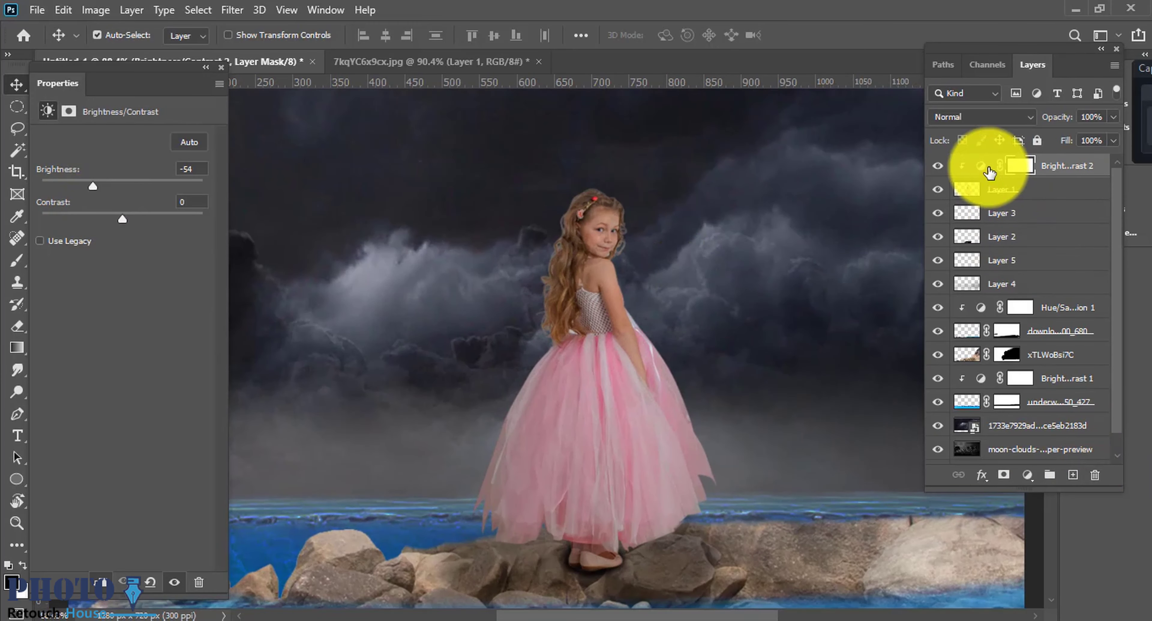
drag(990, 172, 1094, 475)
scroll(583, 375, up, 2)
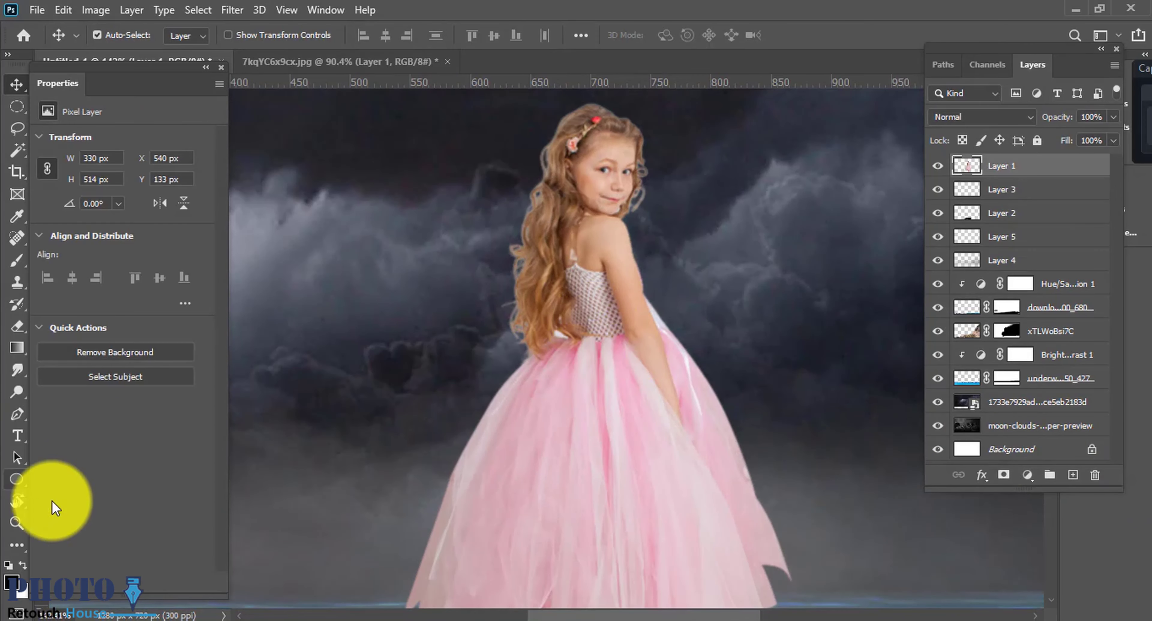
Switch to the Burn tool and darken the right side of the girl's dress
click(52, 391)
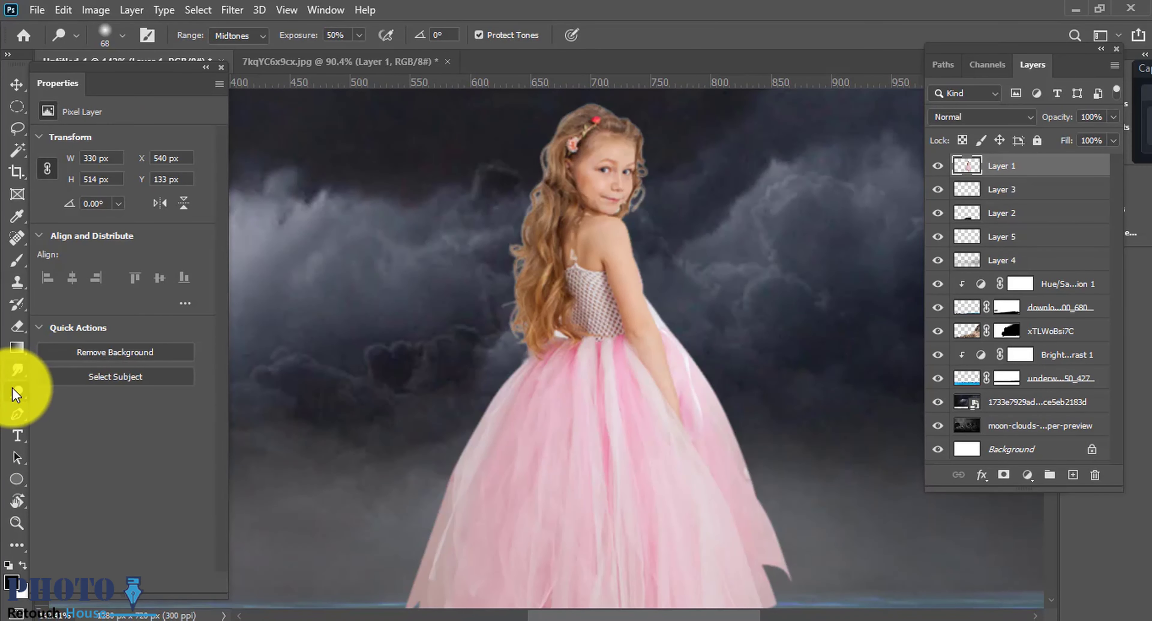
click(94, 410)
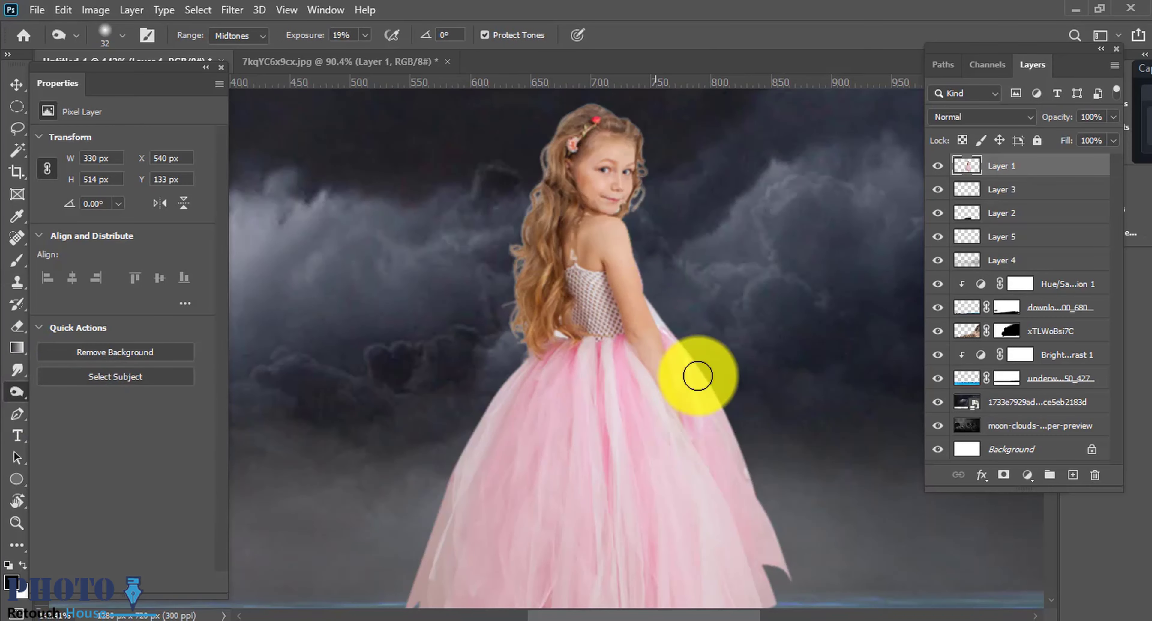
scroll(671, 335, down, 2)
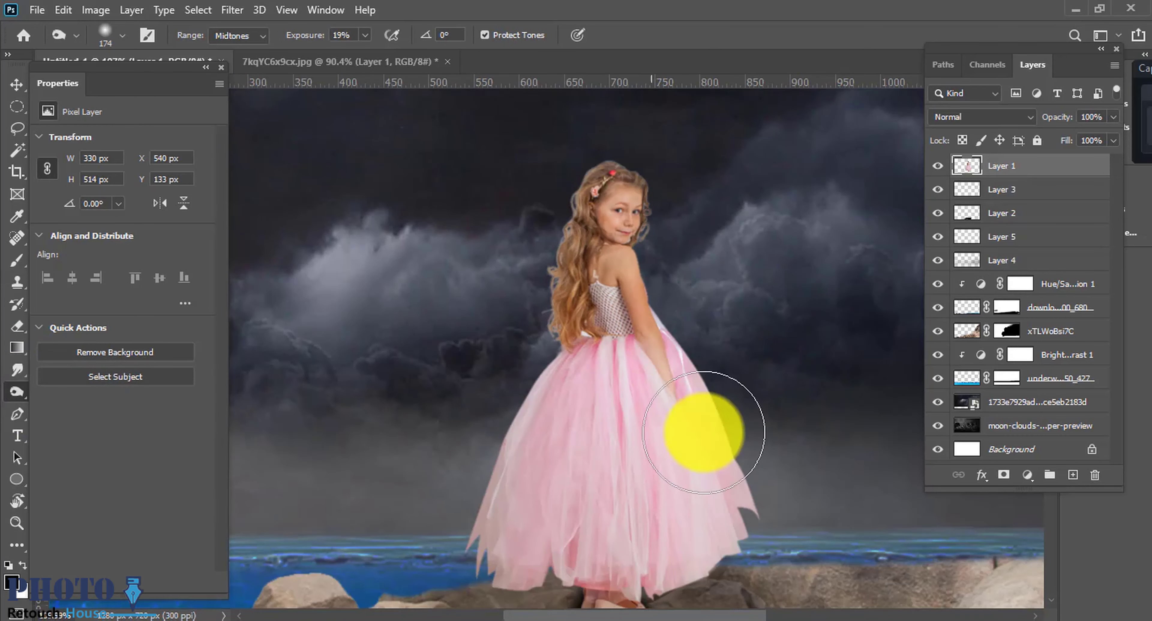
scroll(644, 340, down, 2)
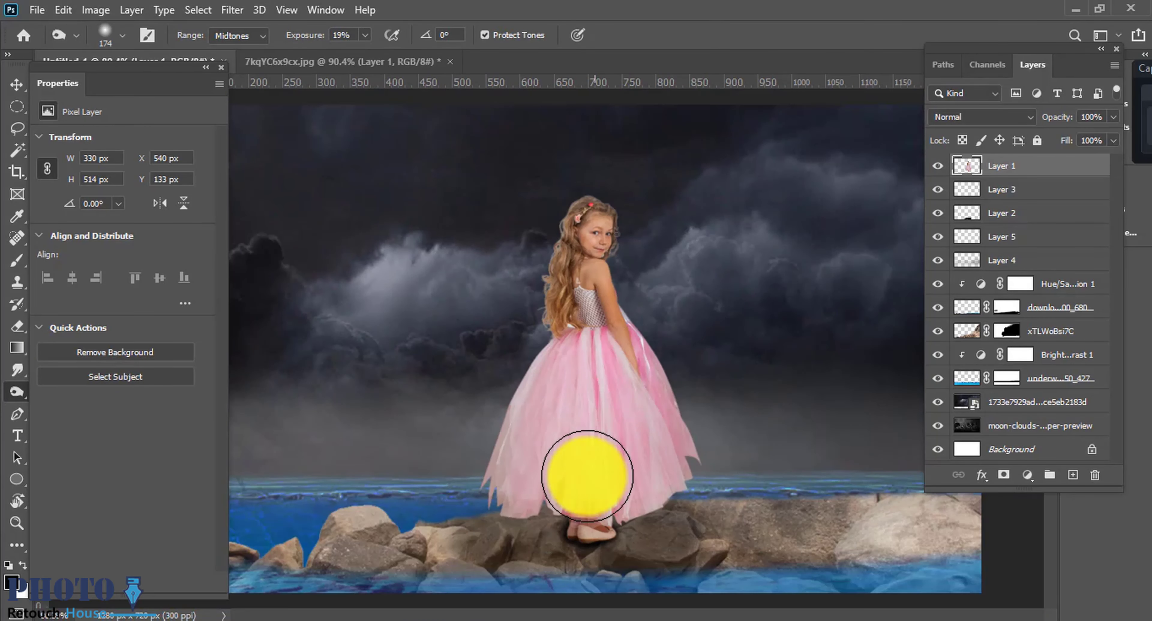
scroll(671, 229, up, 2)
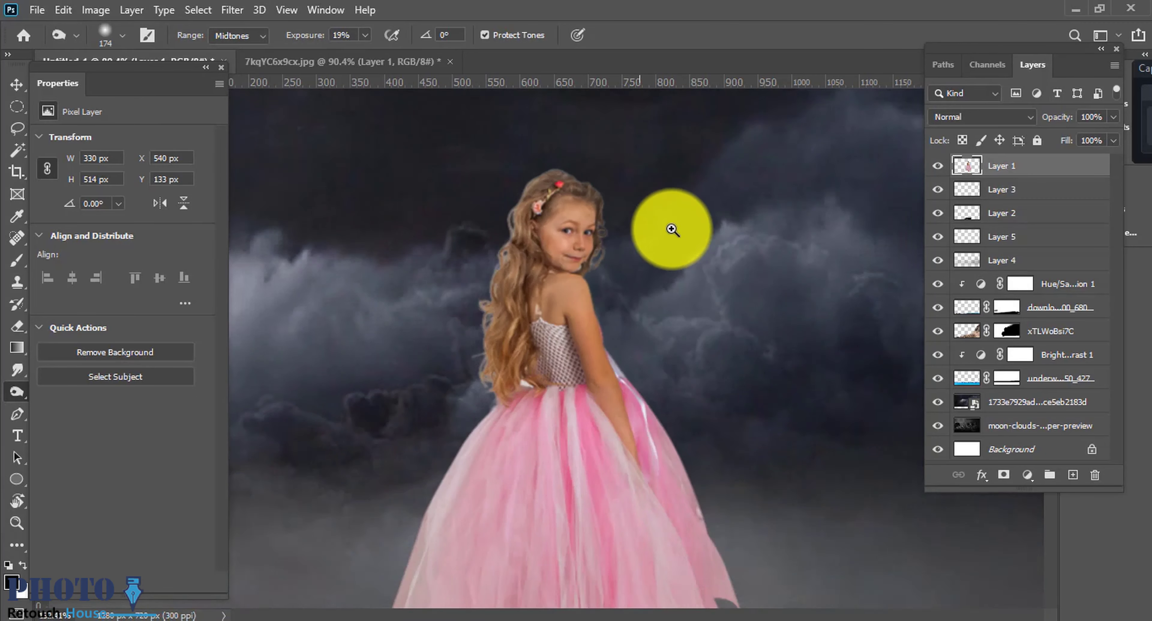
scroll(672, 229, down, 1)
drag(564, 509, 659, 406)
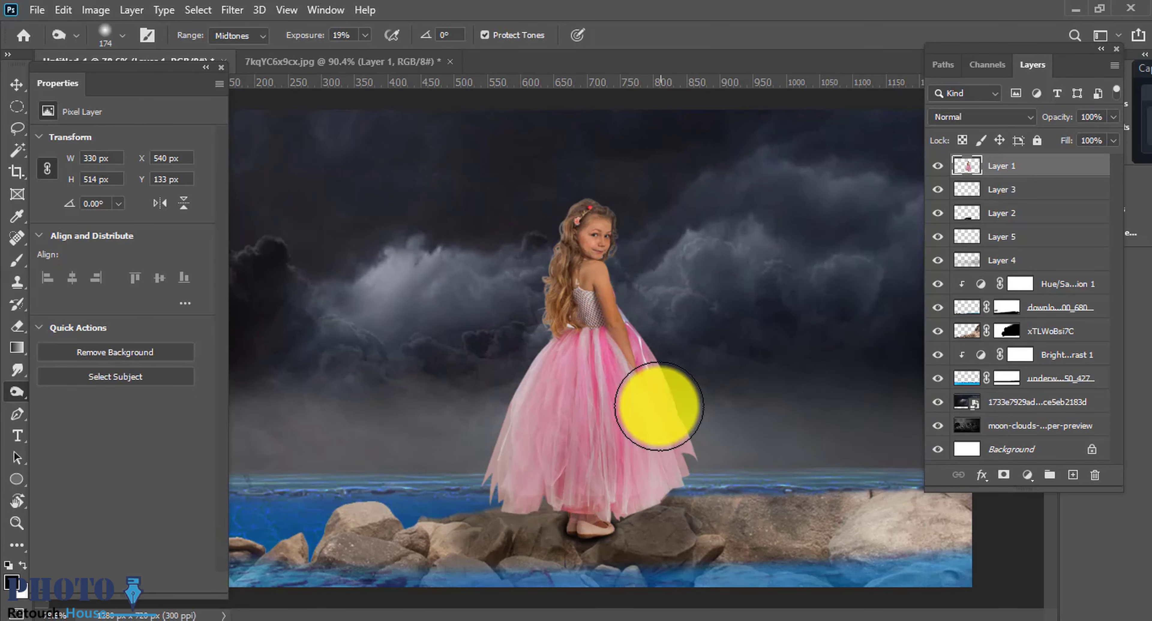
Burn the dress further, up toward the head and along its right edge
scroll(659, 437, up, 2)
scroll(712, 412, down, 2)
scroll(741, 309, up, 2)
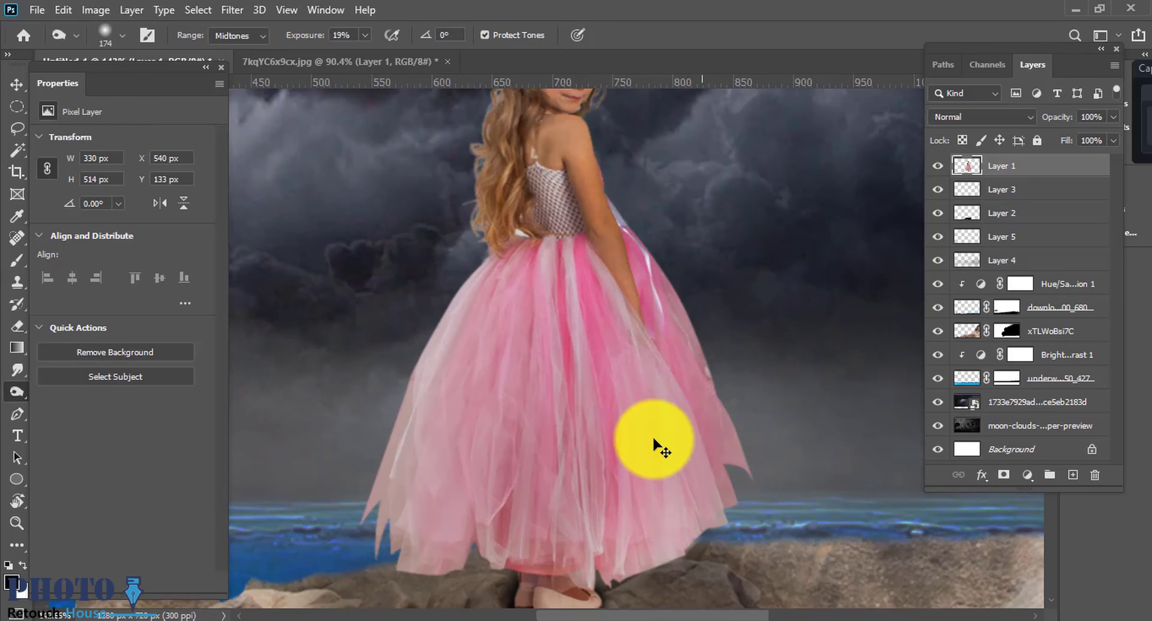
scroll(637, 437, down, 1)
scroll(560, 539, down, 1)
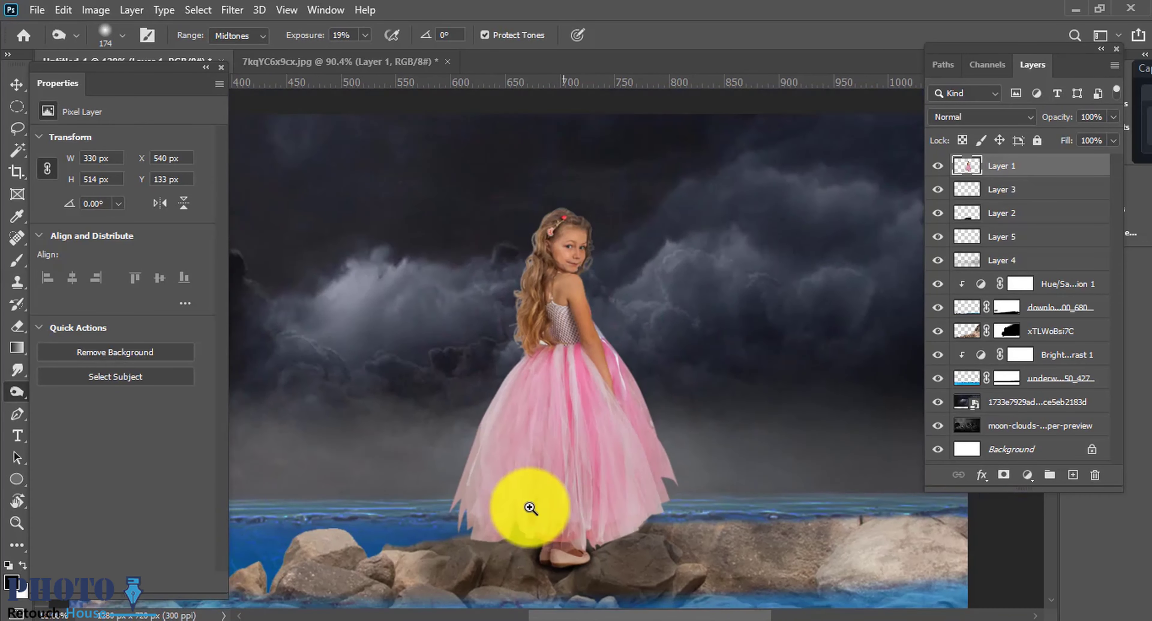
scroll(527, 507, up, 1)
drag(540, 490, 609, 344)
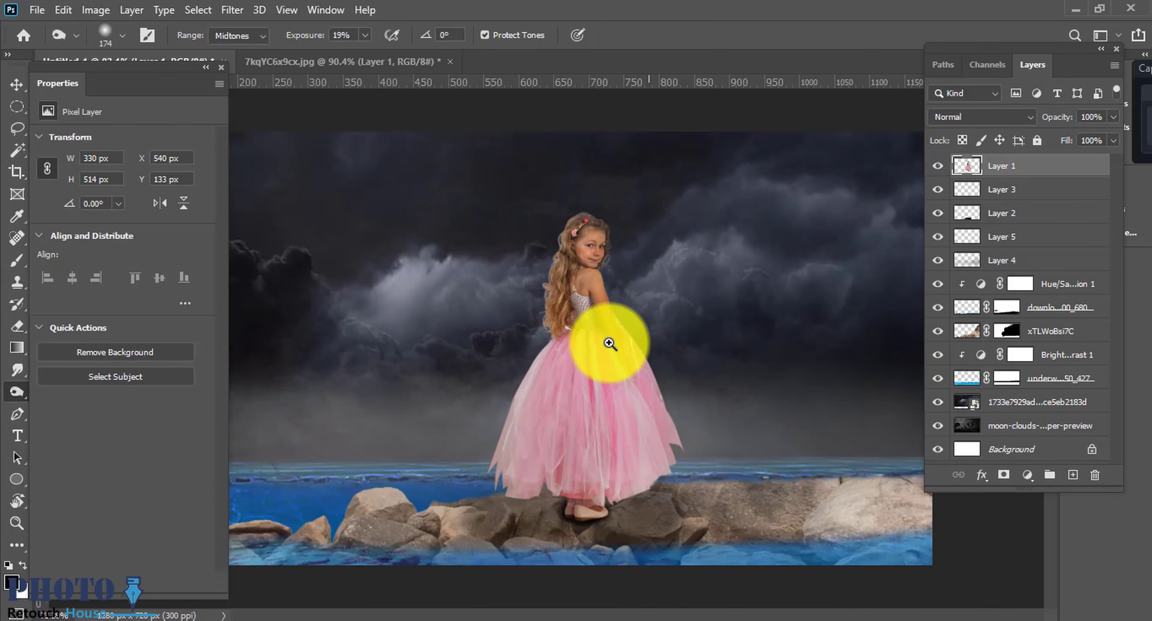
scroll(692, 345, up, 1)
scroll(692, 345, down, 1)
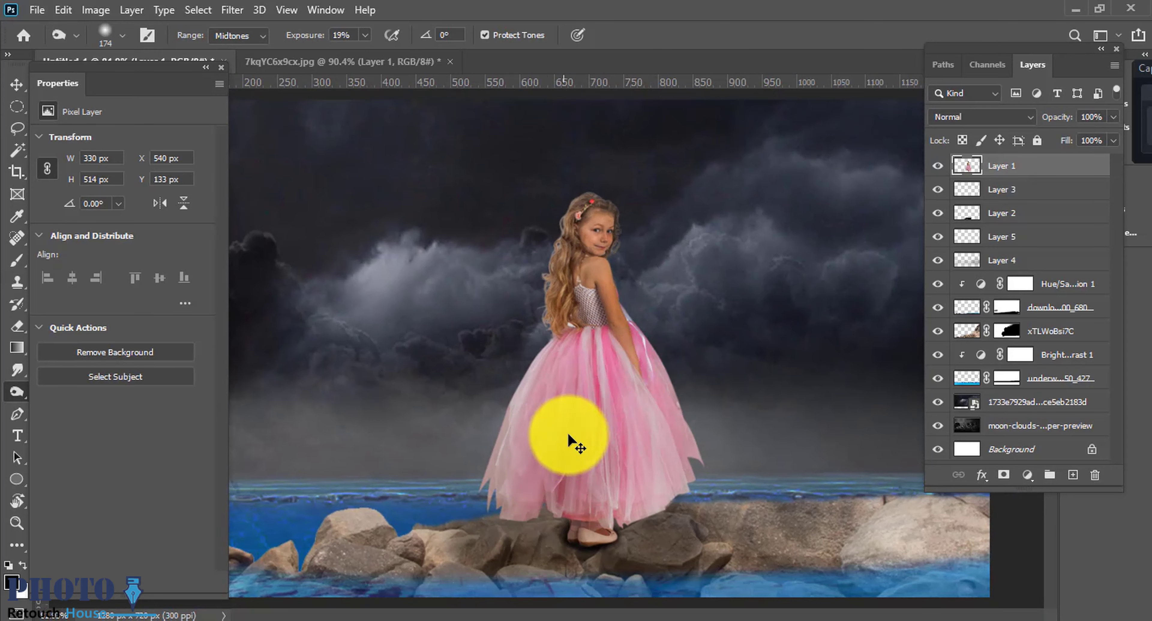
drag(573, 414, 643, 322)
scroll(658, 390, down, 2)
scroll(659, 390, up, 1)
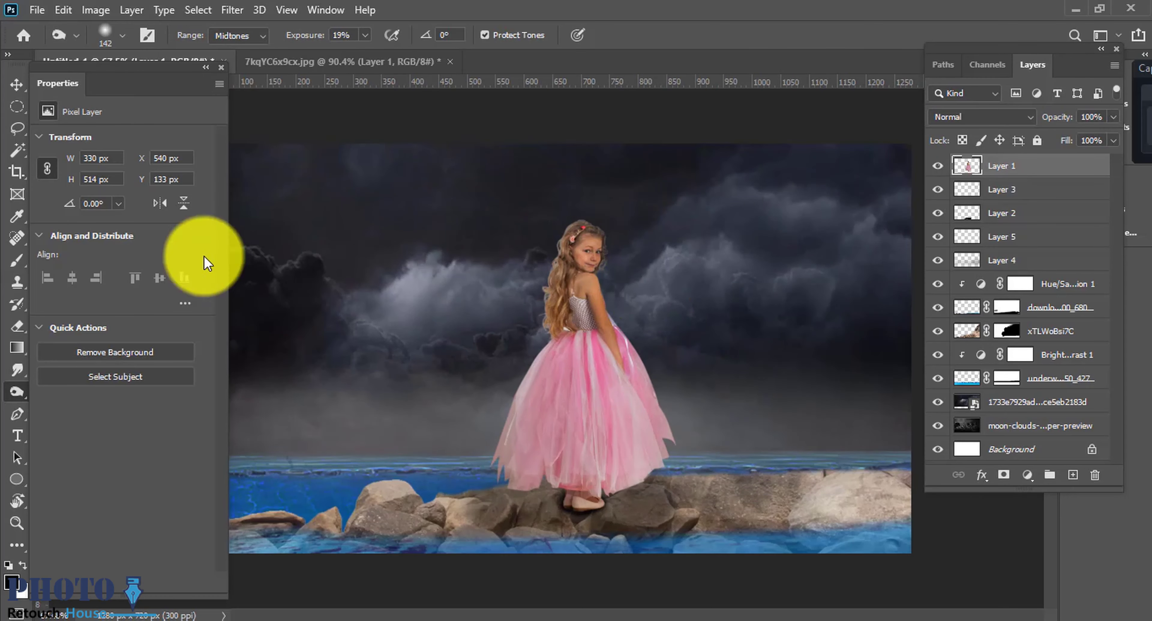
Select the girl's Layer 1 and zoom in closely on her bodice
key(v)
ctrl+click(733, 467)
ctrl+click(628, 293)
ctrl+click(608, 358)
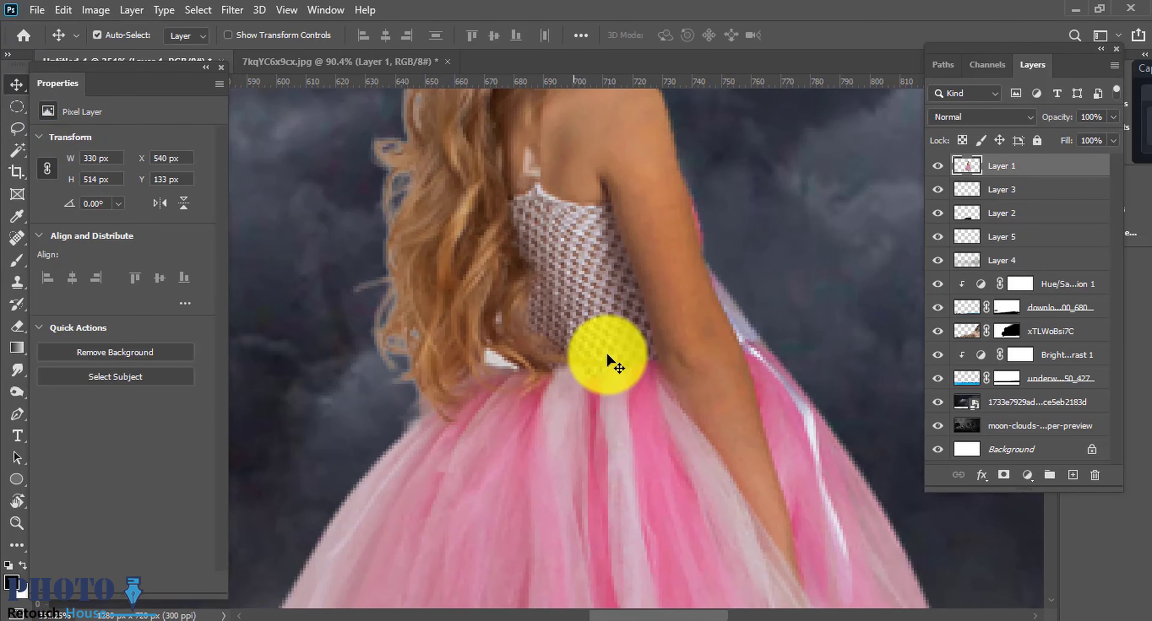
key(w)
scroll(514, 369, down, 5)
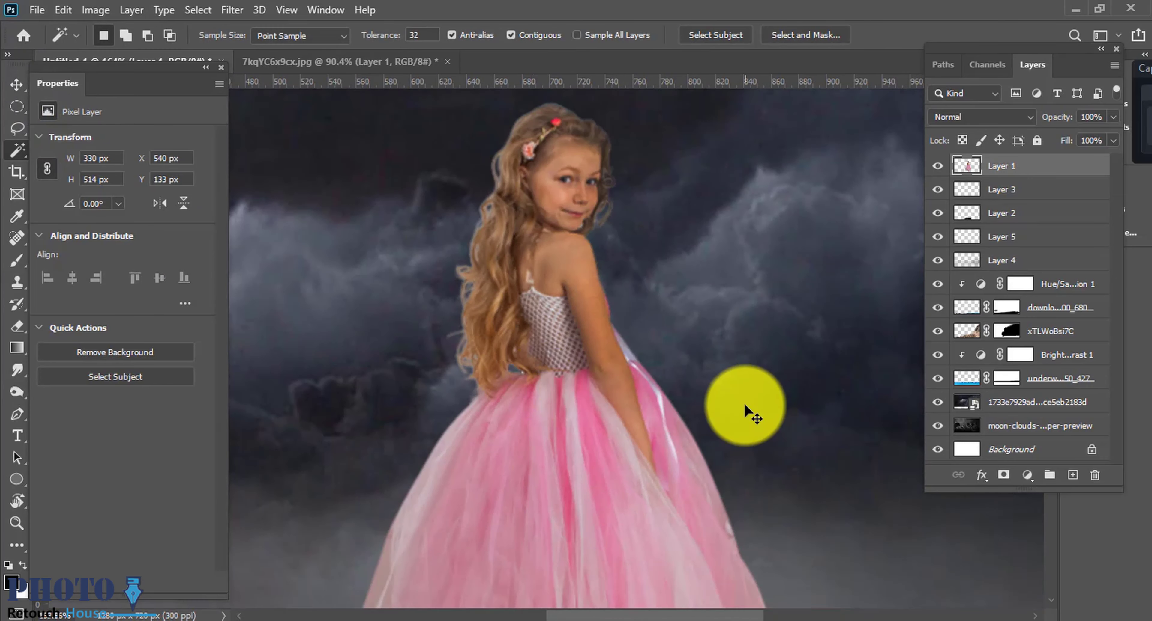
scroll(745, 411, down, 4)
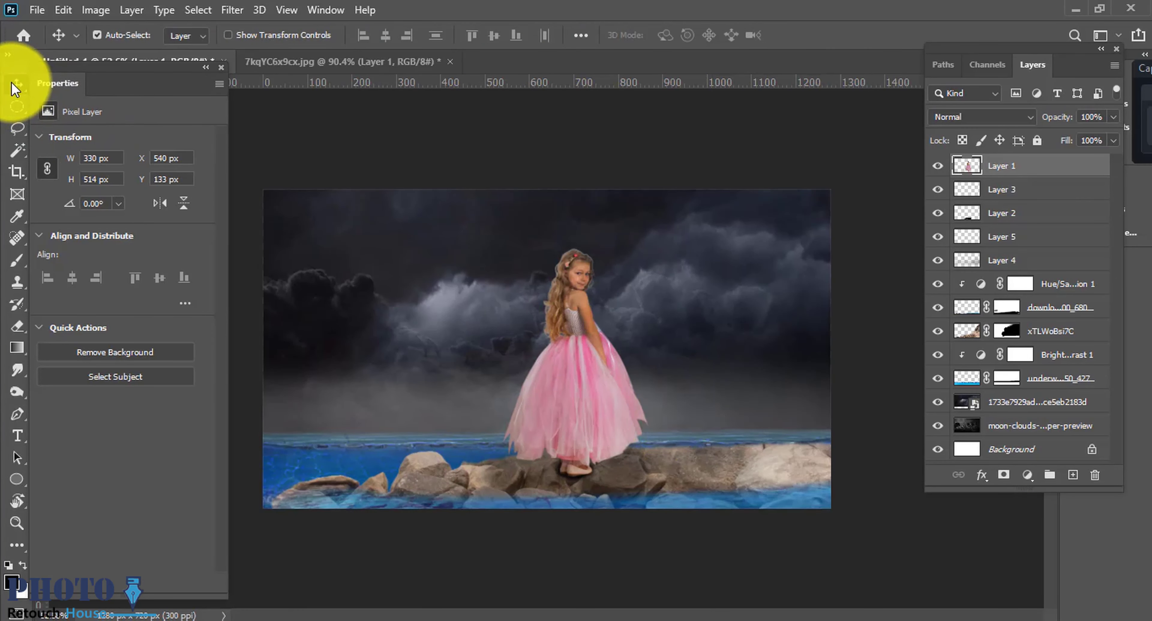
Inspect the 78%-opacity storm-cloud smart object, then target Layer 4
click(626, 317)
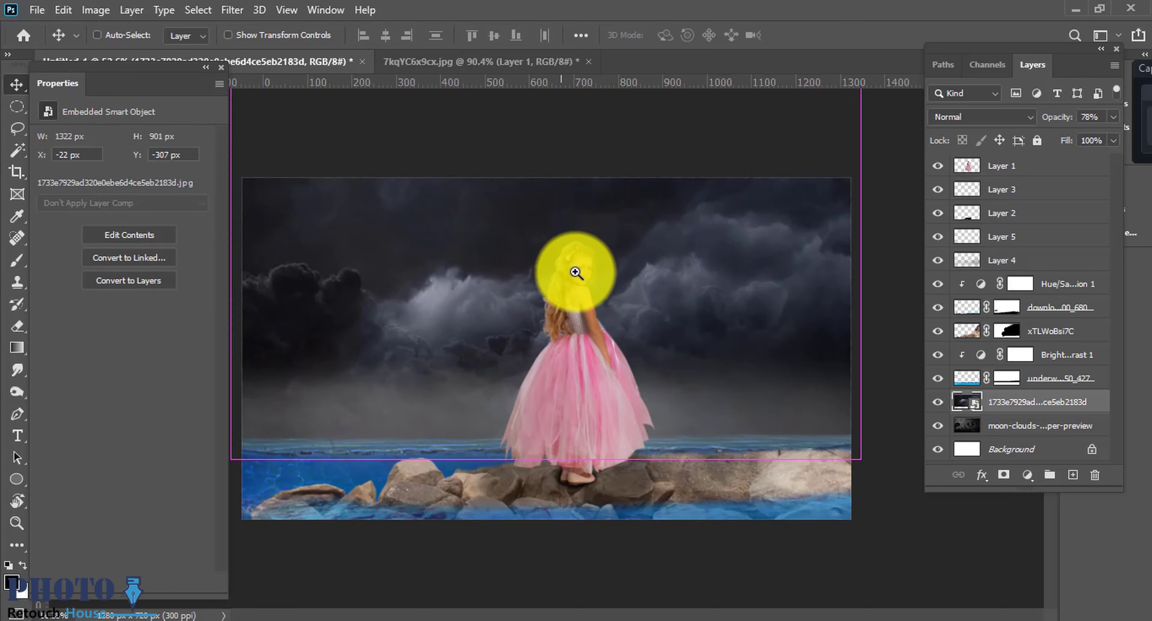
scroll(503, 317, down, 1)
click(1024, 258)
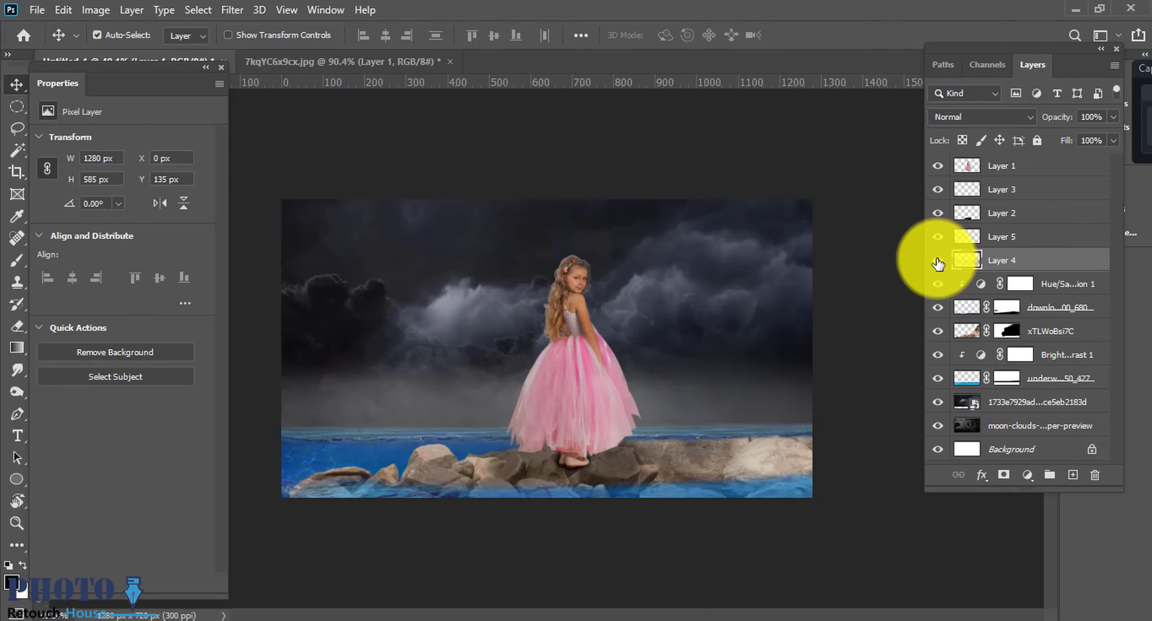
Add a Gradient Fill layer with its left stop set to yellow e0b800
click(1027, 475)
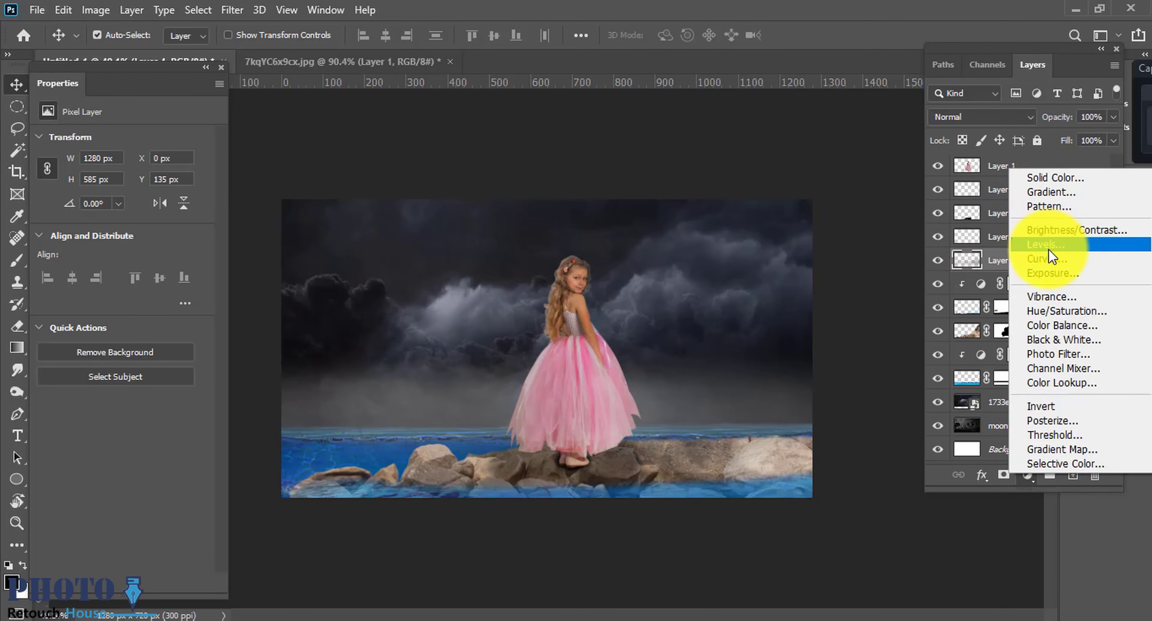
click(1050, 192)
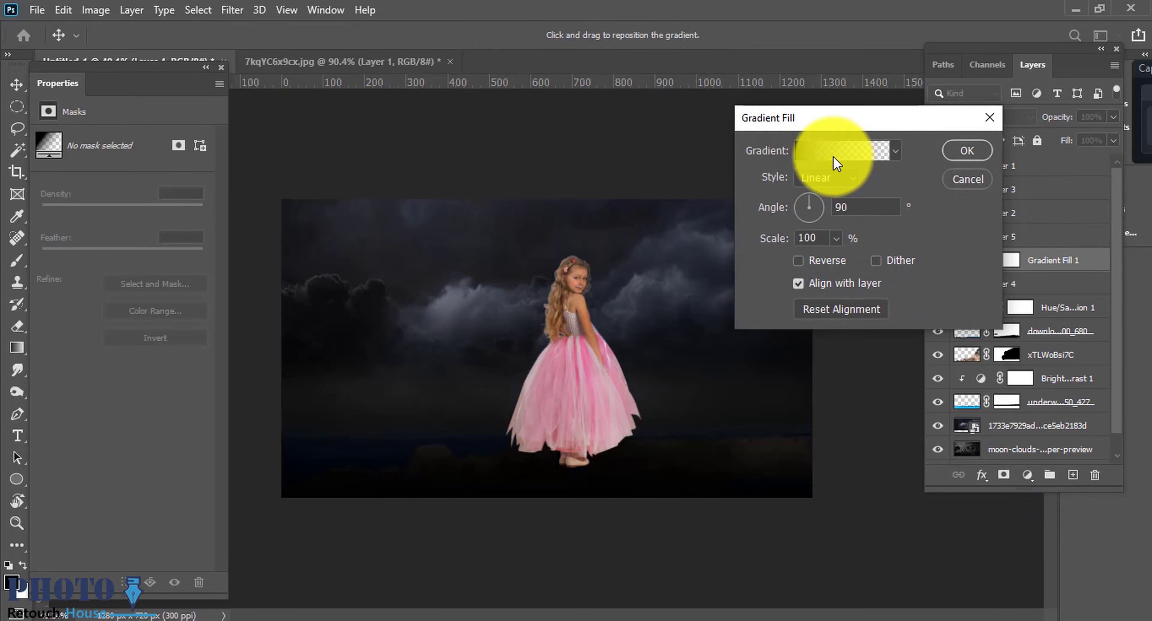
click(836, 152)
double_click(690, 412)
click(938, 470)
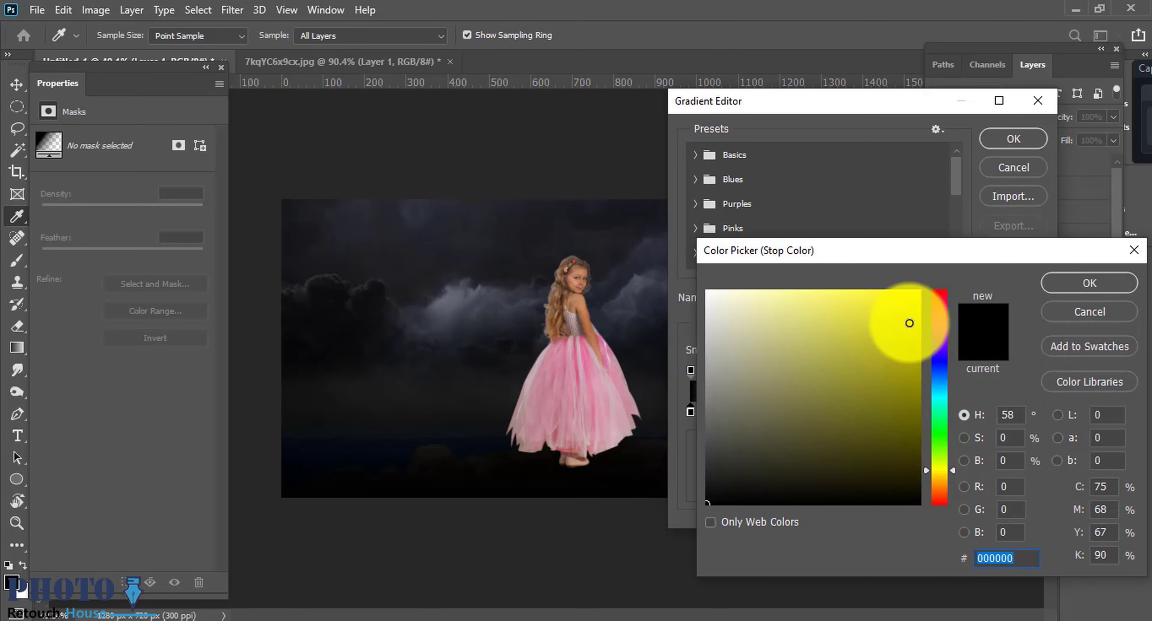
click(916, 318)
click(939, 476)
click(1075, 285)
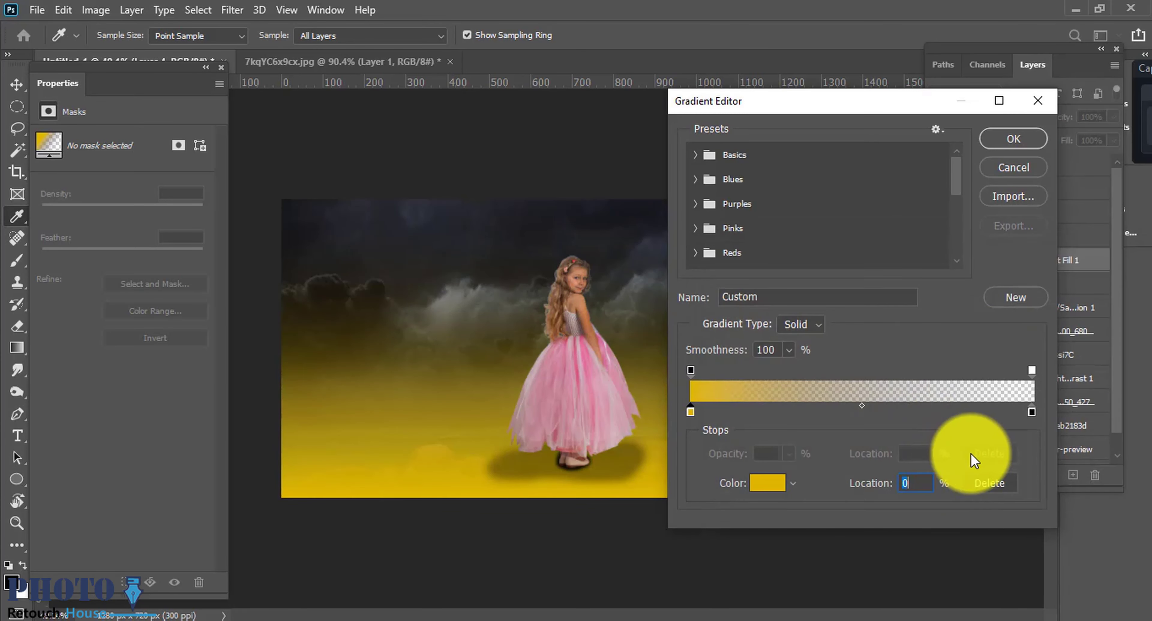
Set the right stop to black, make the gradient Radial, and place the glow upper left
double_click(1032, 412)
click(708, 512)
click(1091, 285)
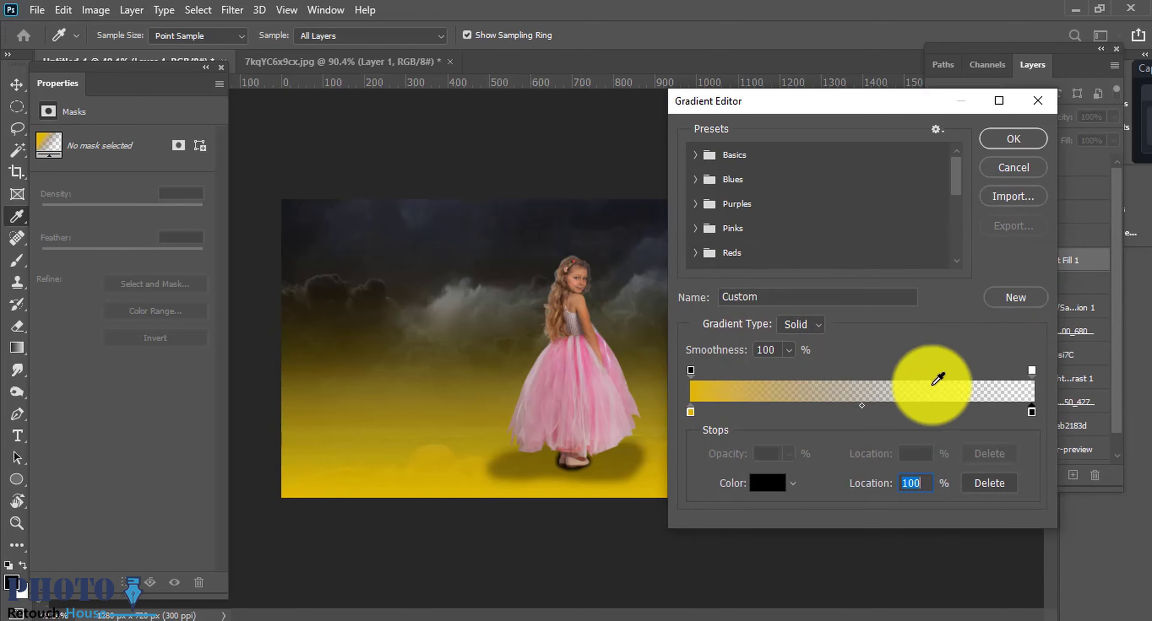
click(1020, 145)
click(828, 210)
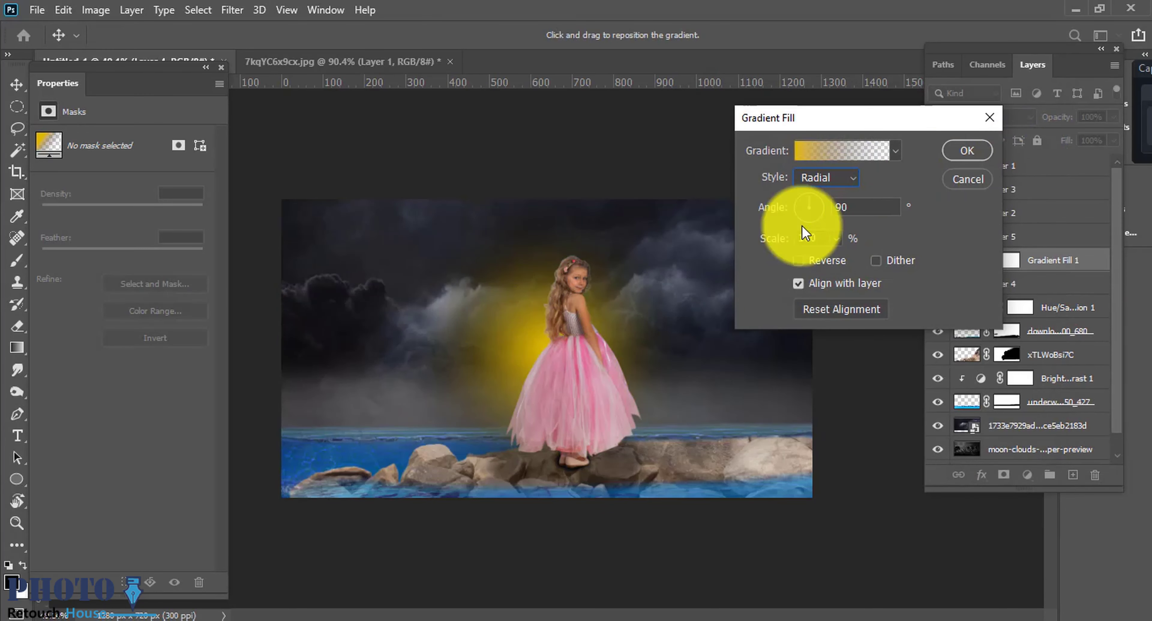
drag(563, 362, 423, 295)
click(980, 149)
Set the glow layer's blend mode to Overlay
click(979, 117)
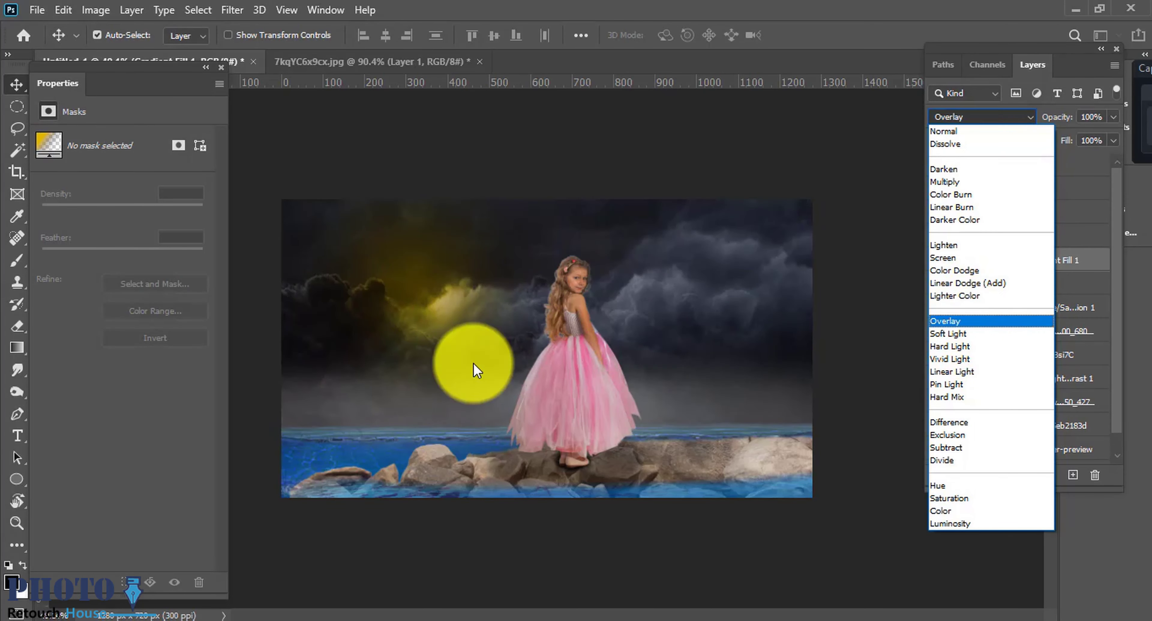
click(465, 324)
click(980, 117)
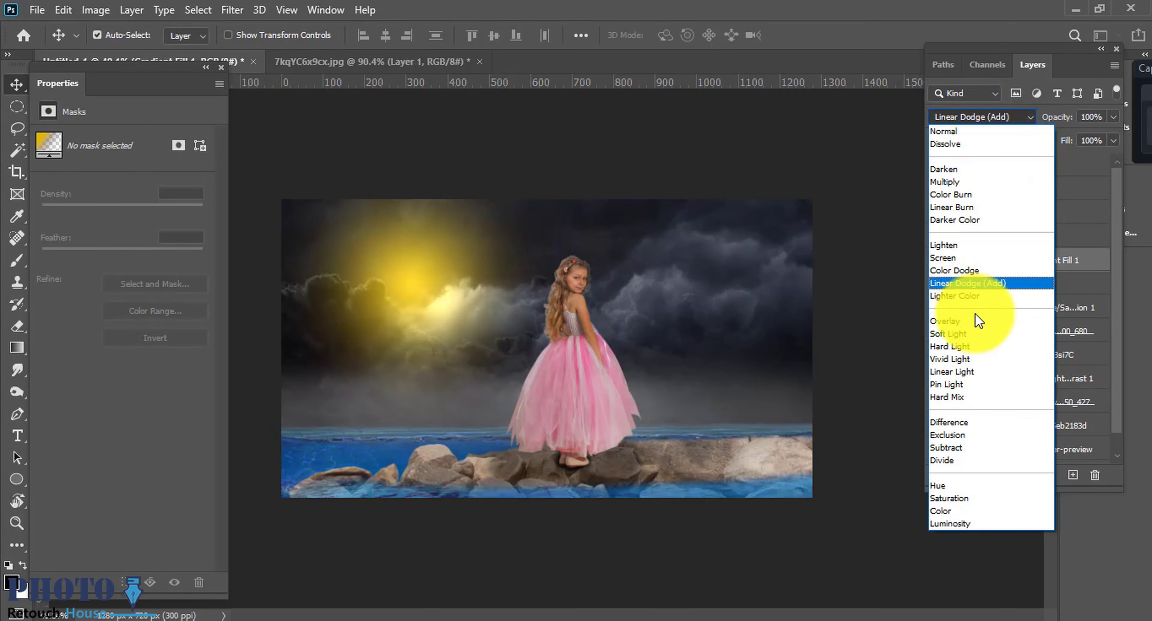
click(963, 322)
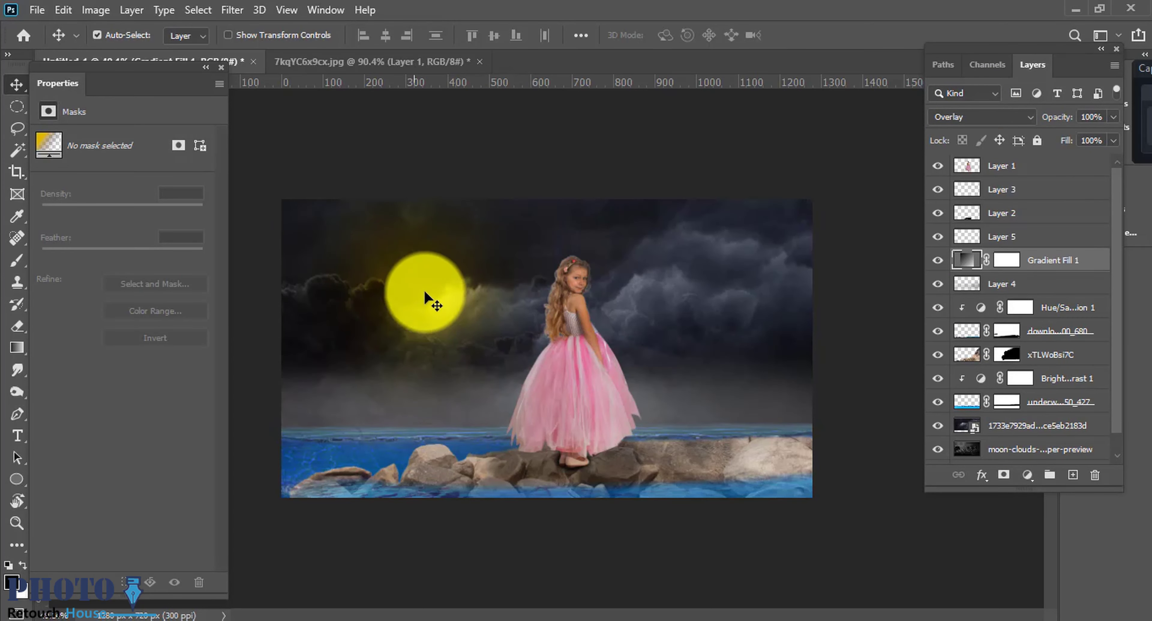
Drag the yellow glow left and further into the clouds, dismissing the transform error
drag(446, 291, 372, 323)
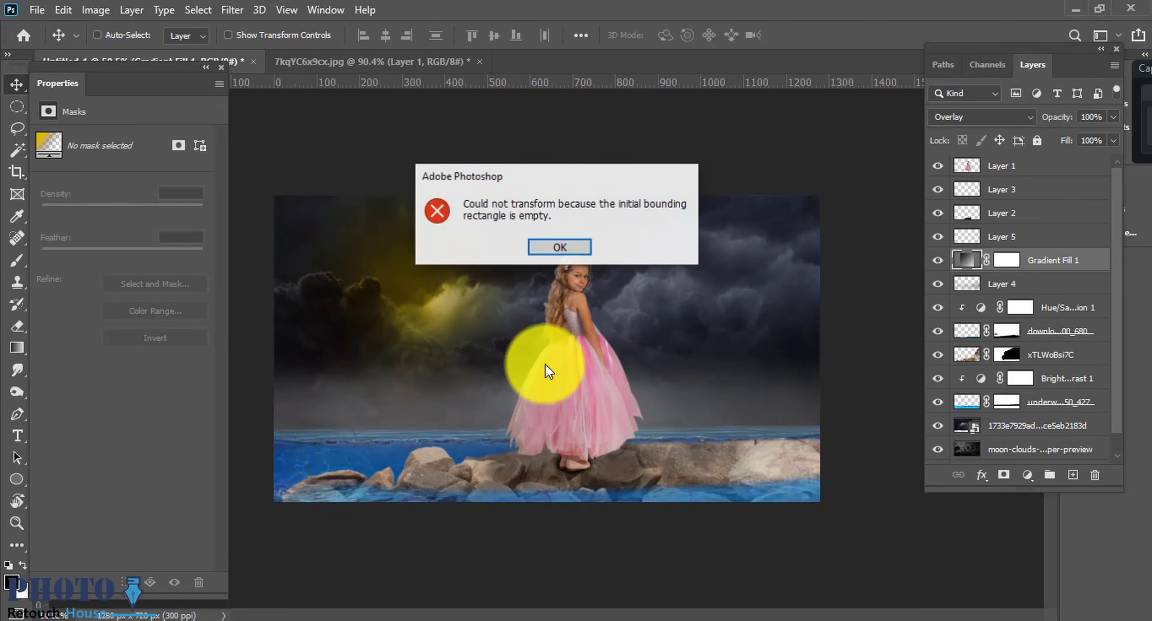
click(548, 249)
mouse_move(543, 293)
mouse_down()
mouse_move(556, 321)
mouse_move(473, 381)
mouse_up()
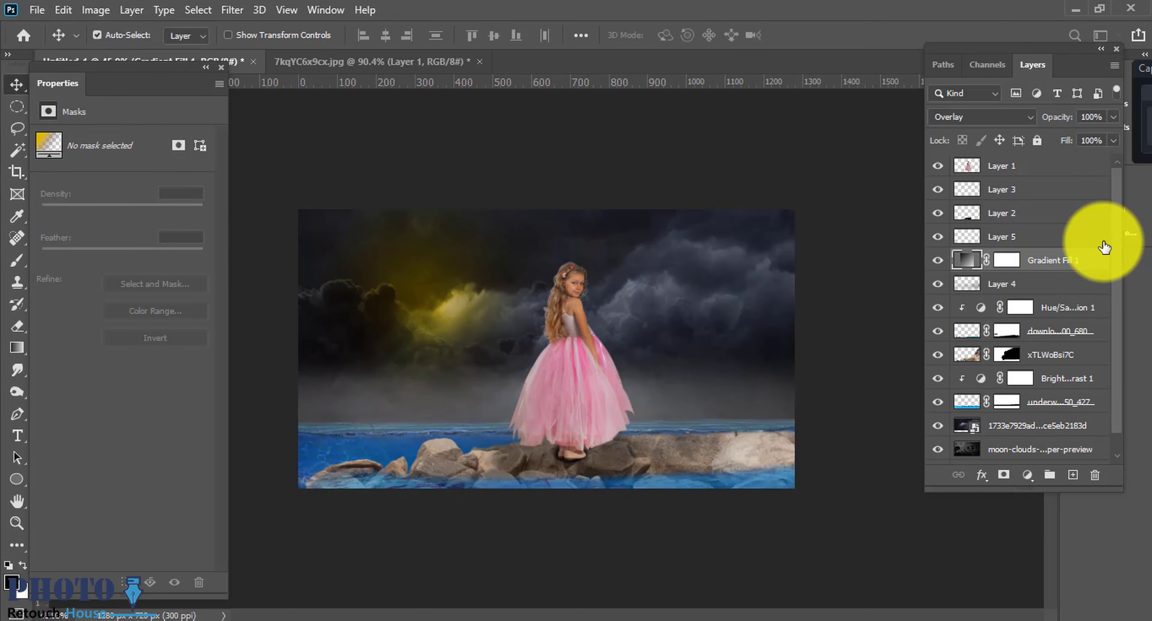
Soften the Gradient Fill 1 glow to 63% and check the water's Brightness/Contrast layer
click(973, 264)
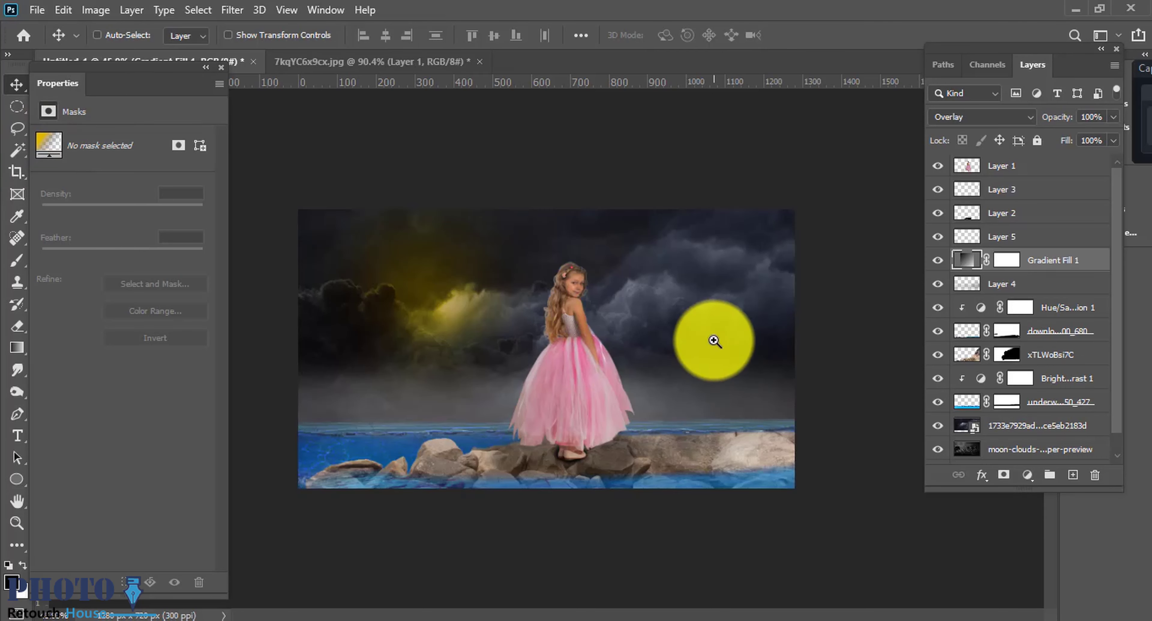
key(ctrl+plus)
scroll(540, 367, down, 2)
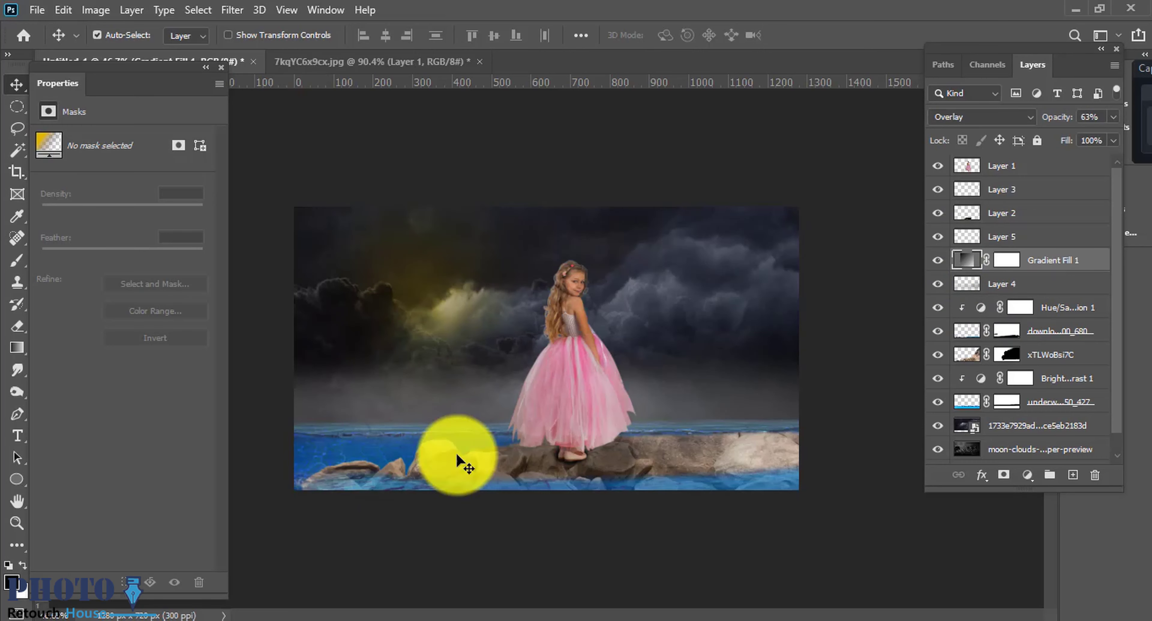
click(966, 402)
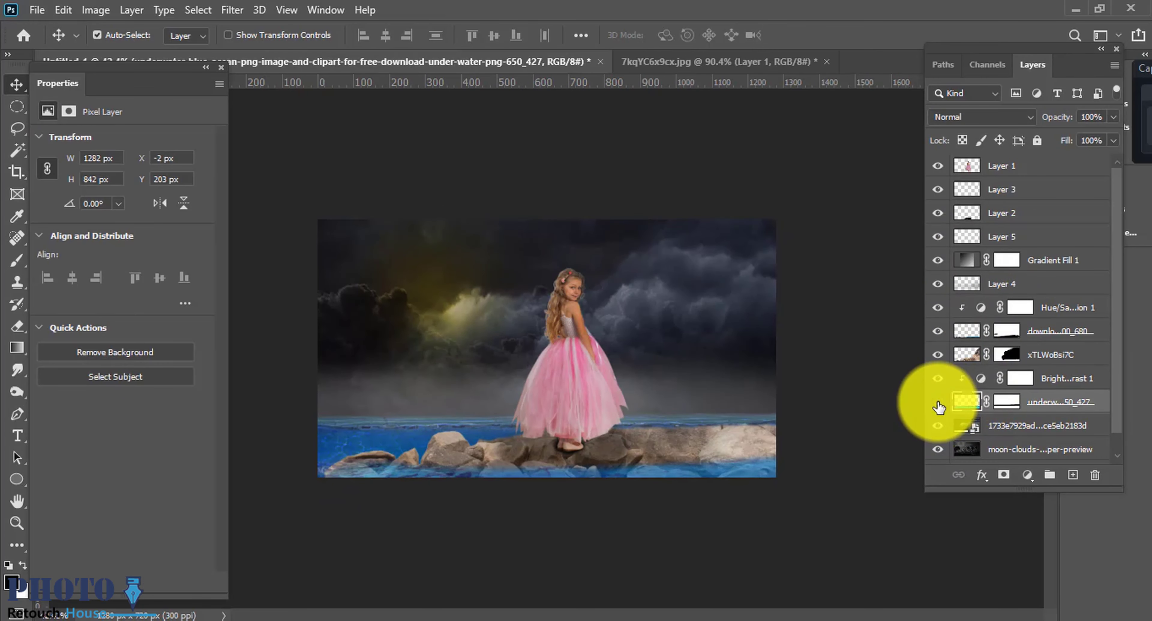
click(964, 379)
mouse_move(99, 226)
mouse_down()
mouse_move(213, 226)
mouse_move(44, 226)
mouse_up()
Reselect the glow layer, reframe the view, and select the underwater layer
click(677, 465)
key(ctrl+minus)
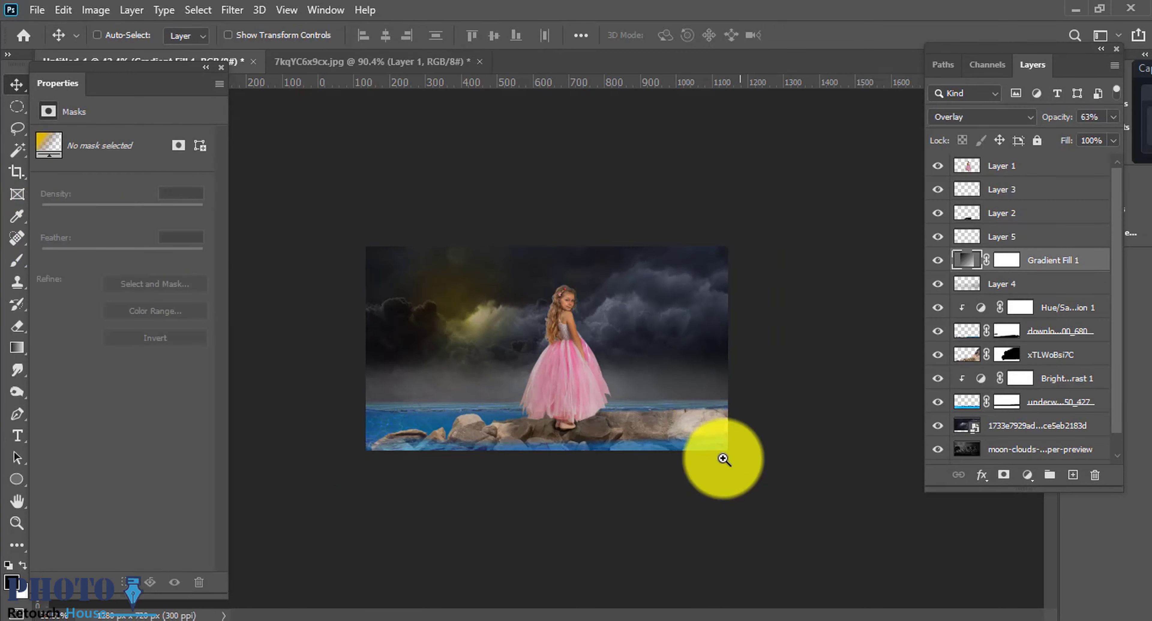
key(ctrl+plus)
scroll(805, 461, up, 2)
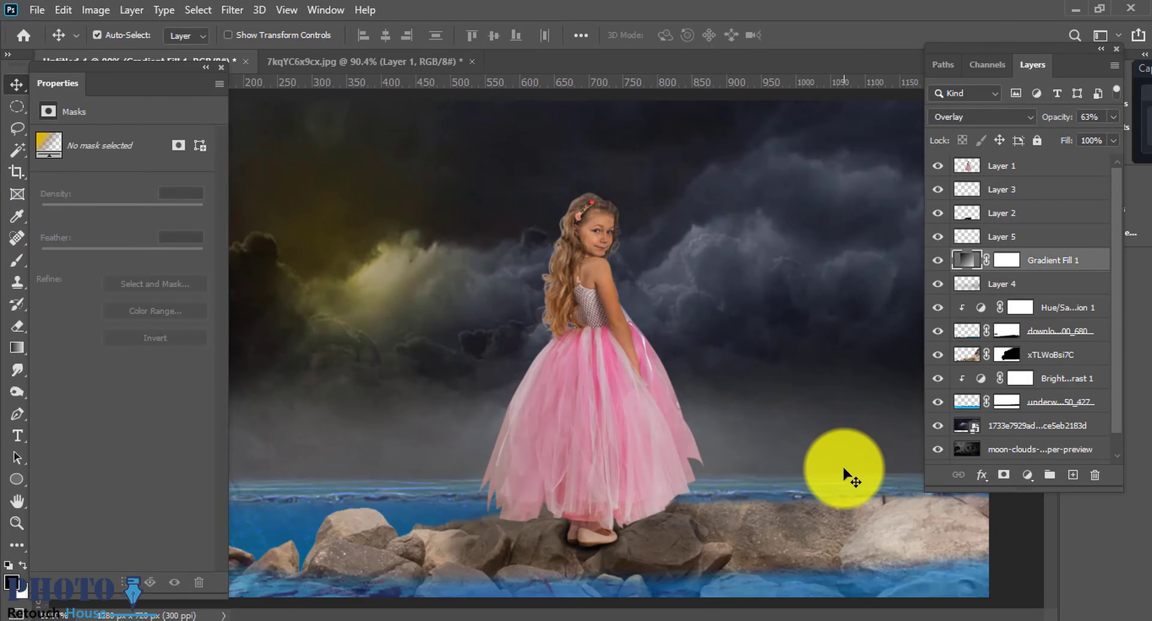
scroll(716, 416, up, 4)
click(943, 404)
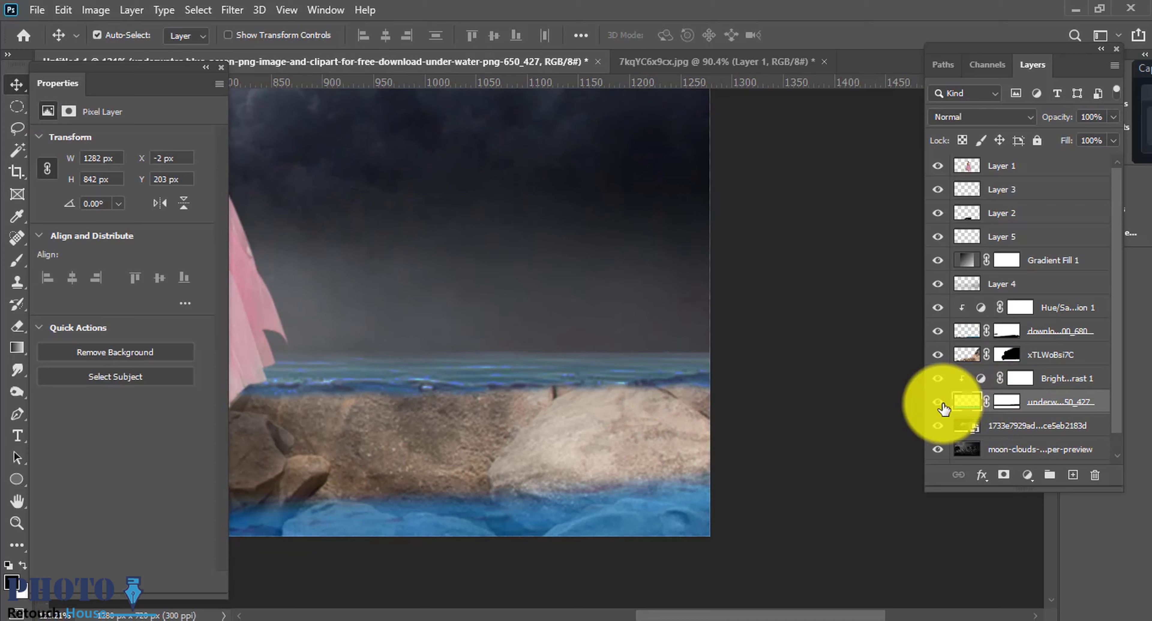
Paint the underwater layer's mask with a smaller 100% brush where water meets rocks
click(1006, 402)
key(b)
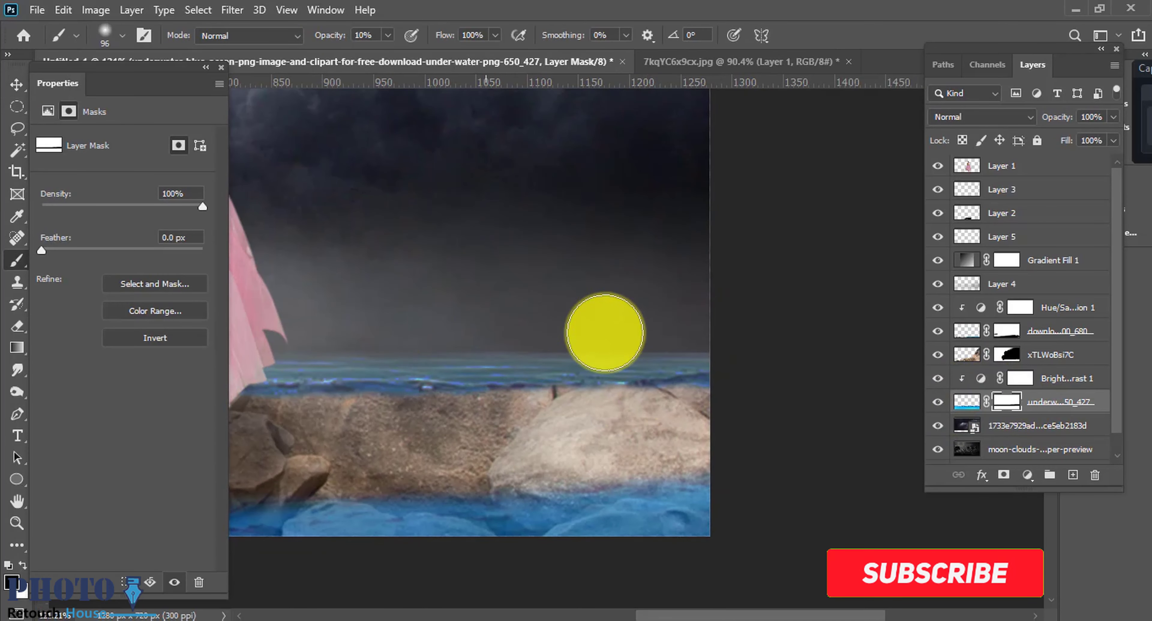
key(0)
key(bracketleft)
key(bracketleft)
key(bracketleft)
scroll(716, 335, left, 5)
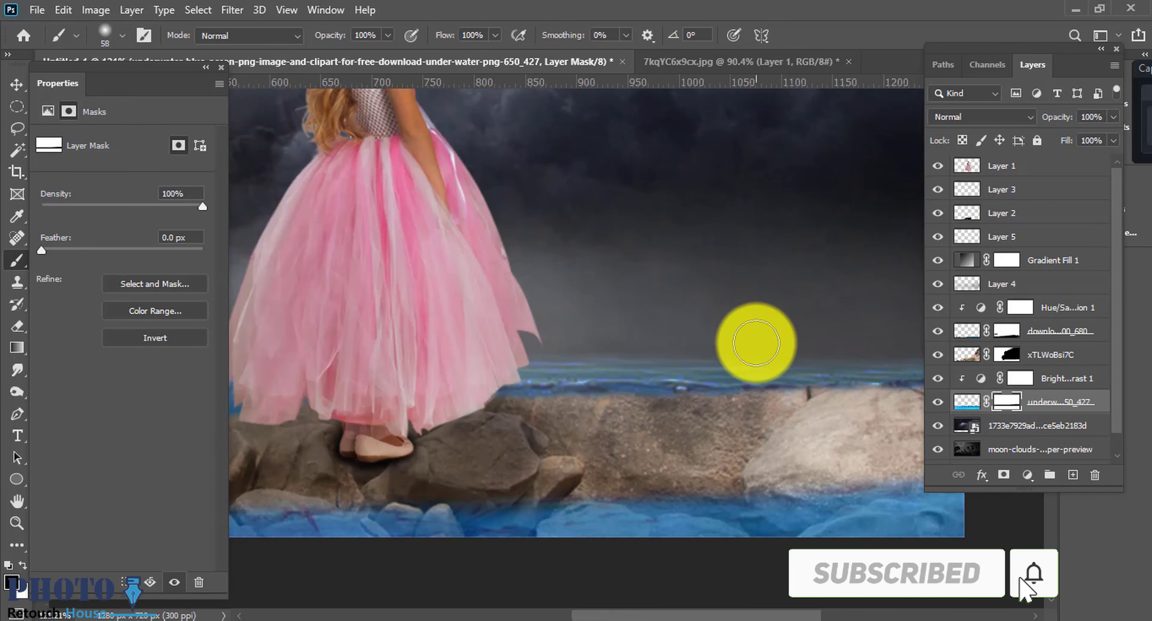
scroll(626, 348, right, 5)
scroll(536, 349, left, 8)
scroll(598, 338, left, 4)
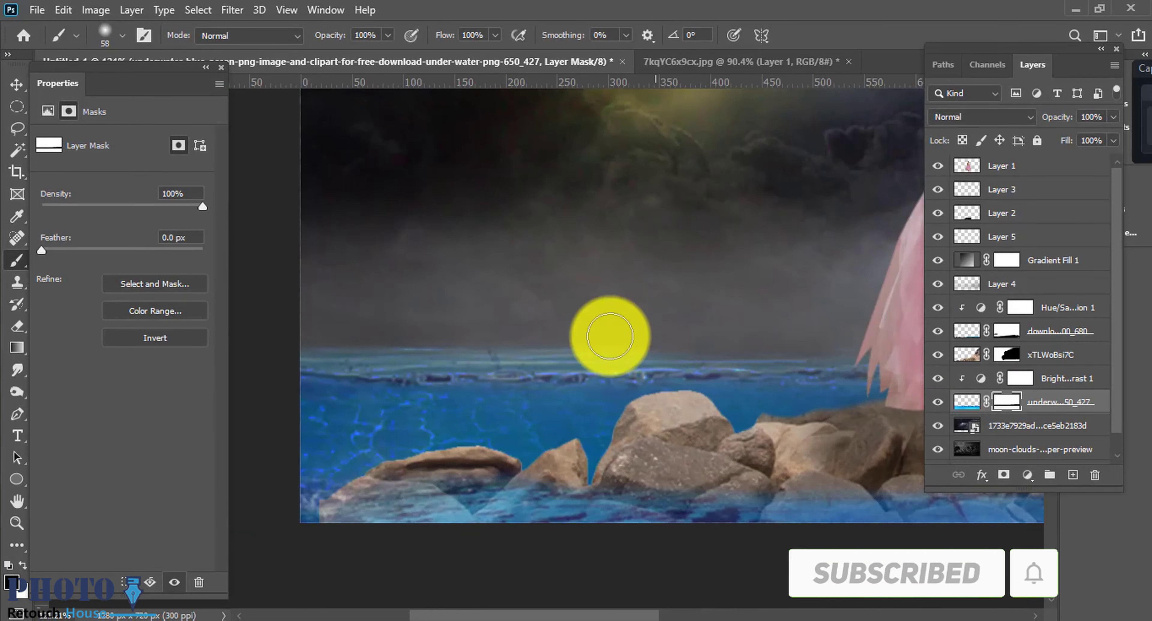
scroll(358, 335, down, 2)
scroll(448, 349, down, 2)
scroll(491, 346, down, 2)
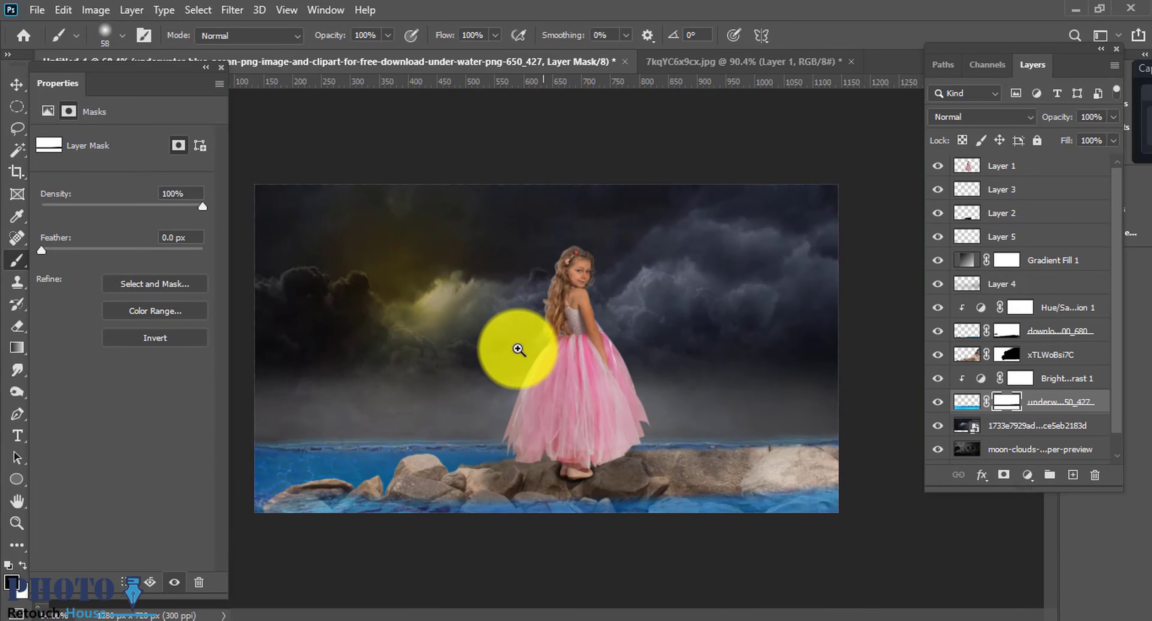
Lighten parts of the girl with the Dodge tool, then reselect Gradient Fill 1
click(16, 84)
scroll(600, 277, up, 3)
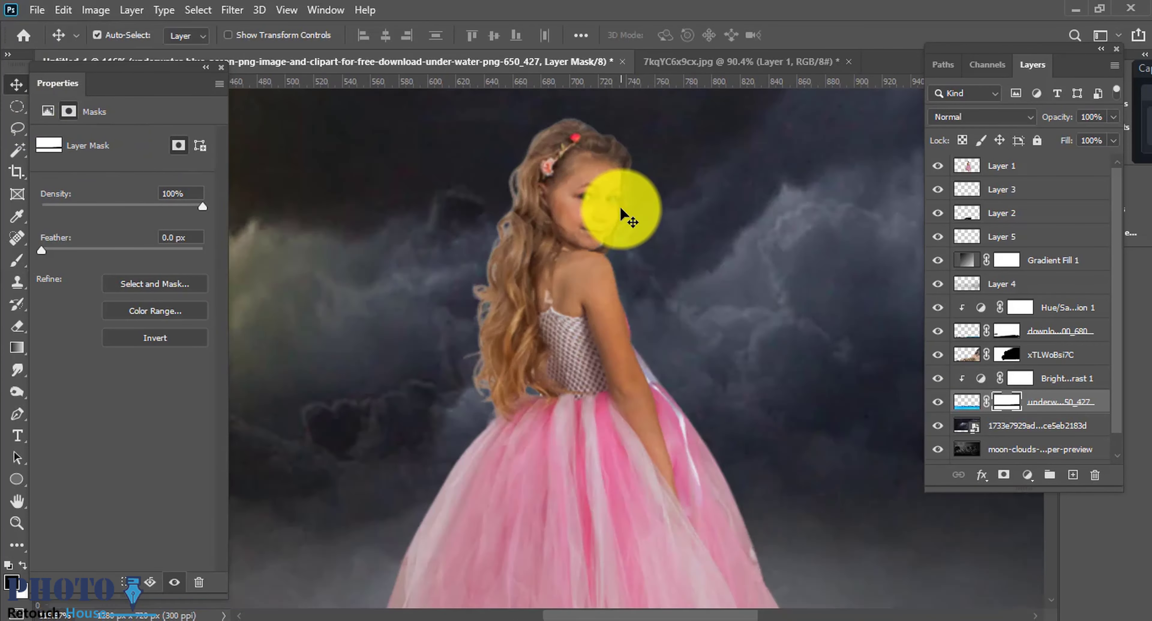
scroll(634, 268, down, 3)
scroll(447, 358, up, 1)
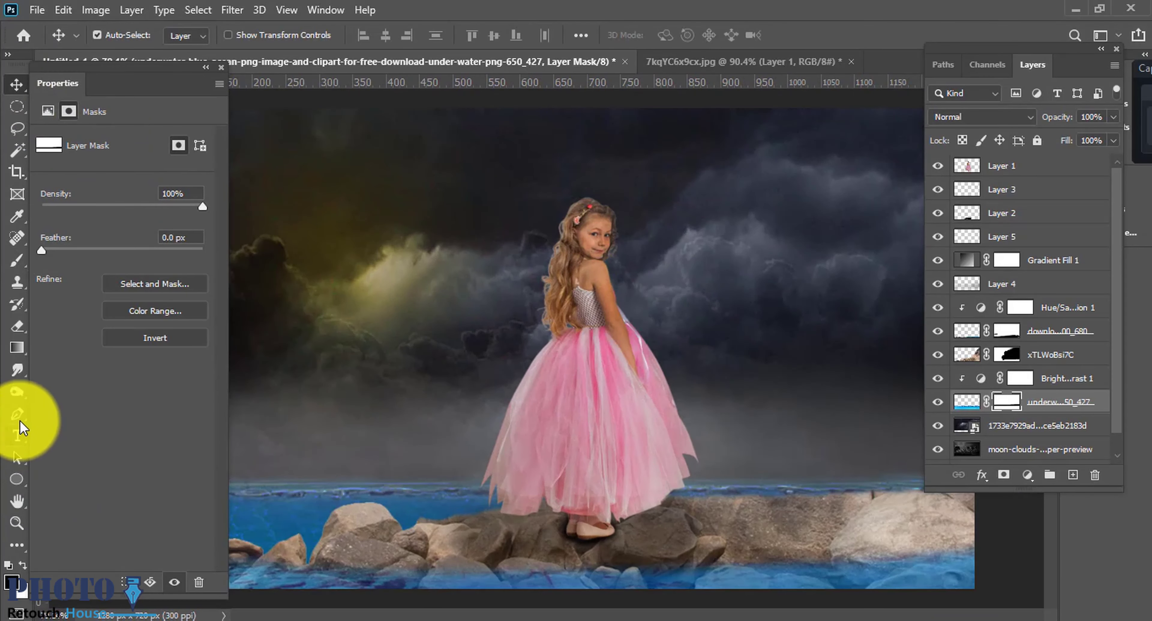
click(87, 392)
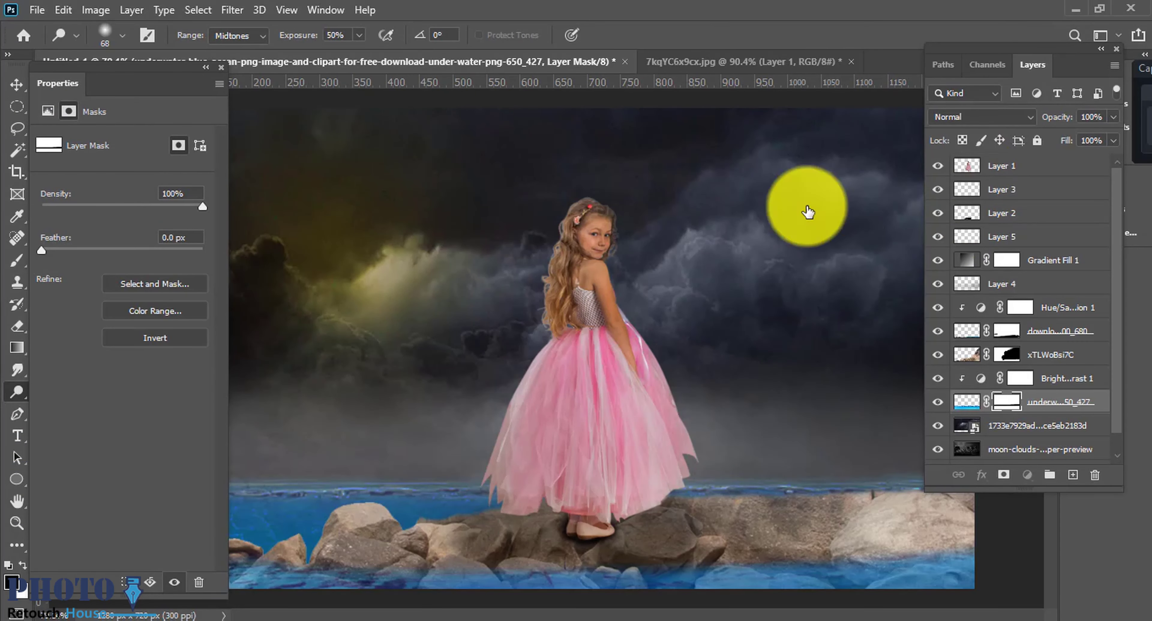
scroll(518, 349, down, 1)
scroll(522, 385, down, 1)
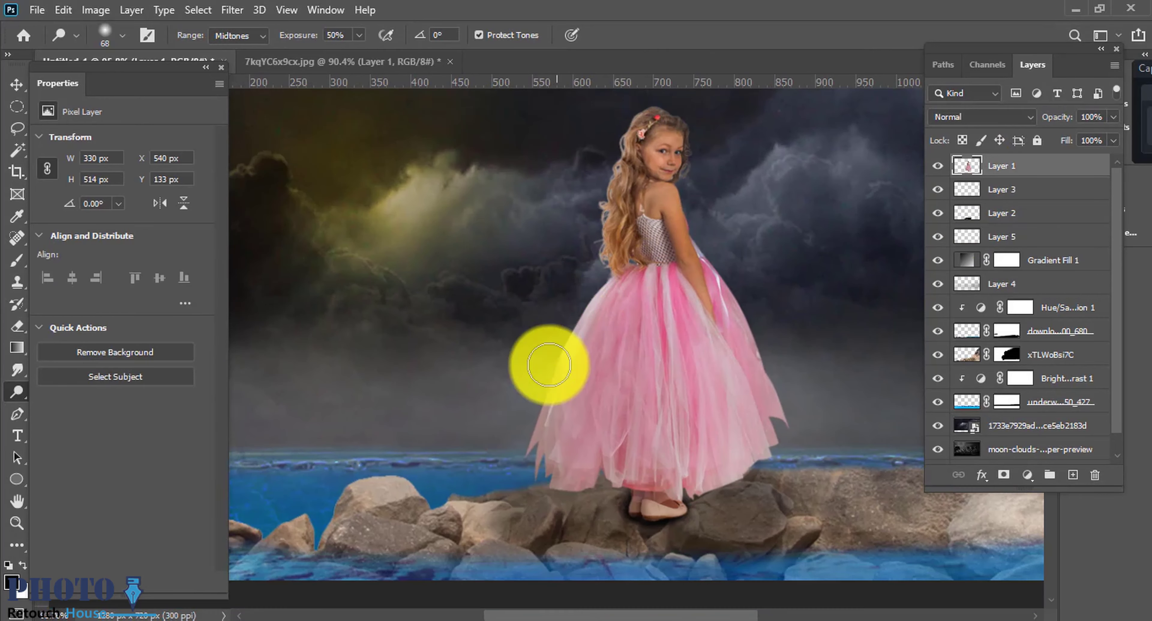
scroll(539, 471, down, 3)
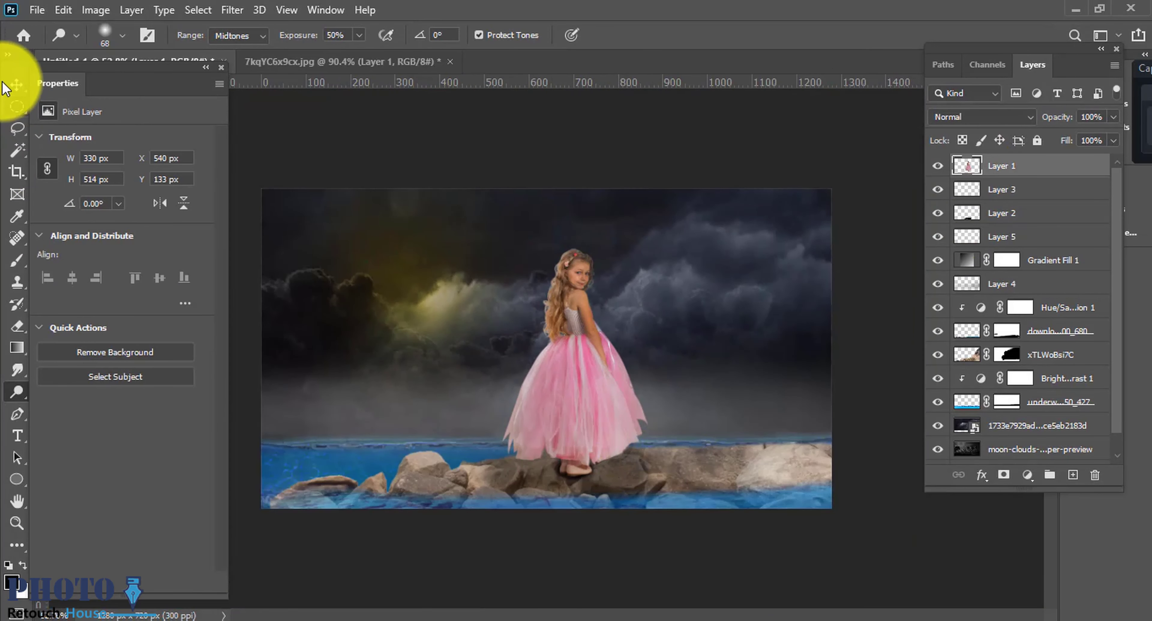
click(17, 84)
click(655, 239)
scroll(655, 239, down, 1)
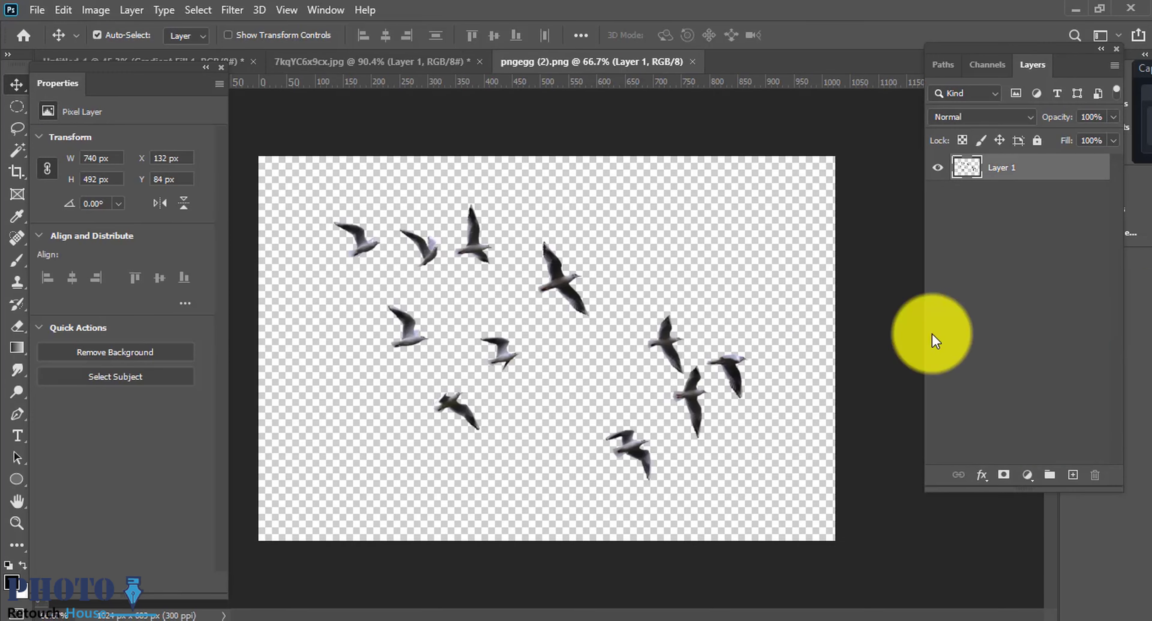
Move the bird flock and scale it down to about 61%
scroll(663, 259, up, 2)
scroll(566, 283, down, 2)
mouse_move(566, 282)
mouse_down()
mouse_move(246, 62)
mouse_move(643, 320)
mouse_move(586, 347)
mouse_move(535, 330)
mouse_move(449, 278)
mouse_move(766, 284)
mouse_move(751, 295)
mouse_up()
key(ctrl+t)
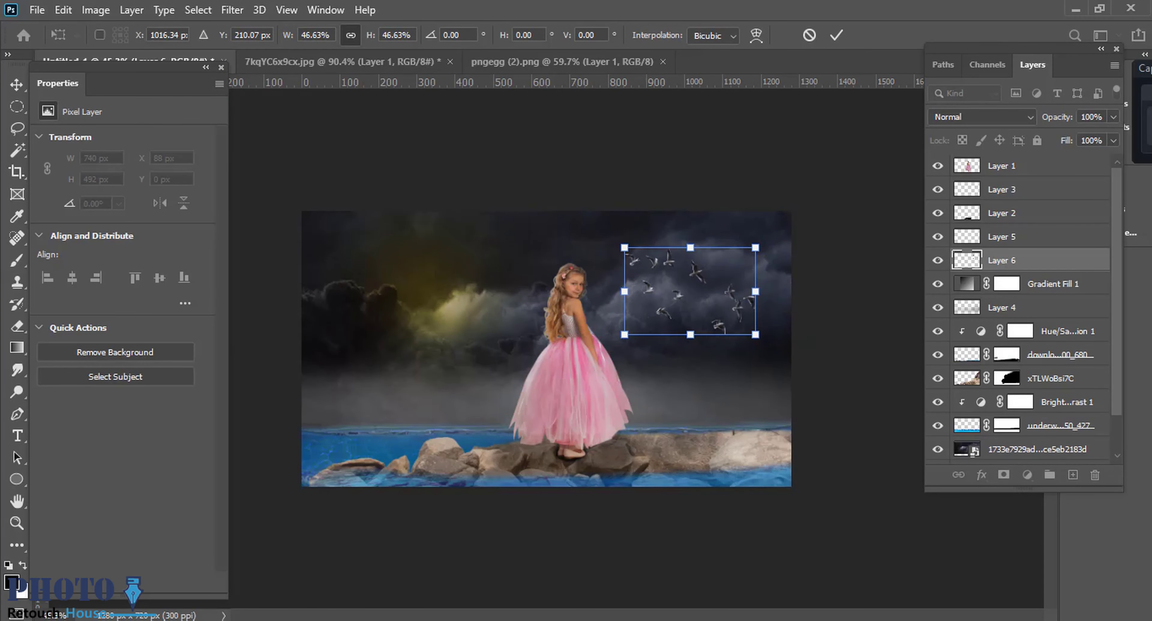
key(Return)
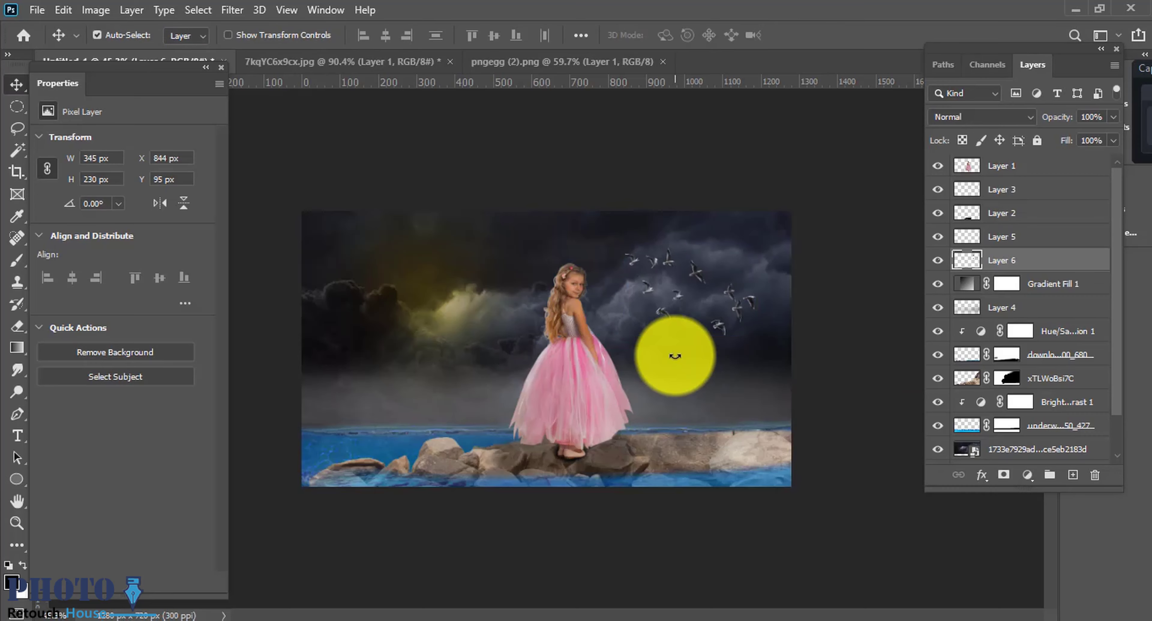
Raise Layer 6's flock into the upper-right sky and shrink it slightly
scroll(675, 356, up, 2)
drag(751, 283, 815, 239)
scroll(757, 393, up, 1)
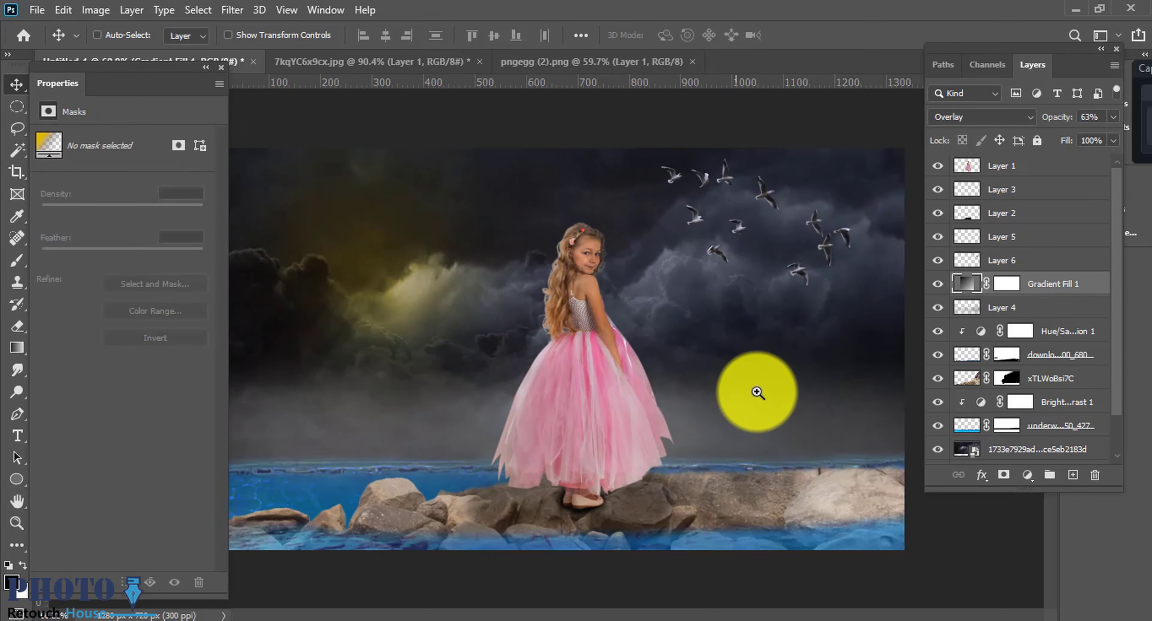
scroll(757, 393, down, 1)
ctrl+click(788, 282)
key(ctrl+t)
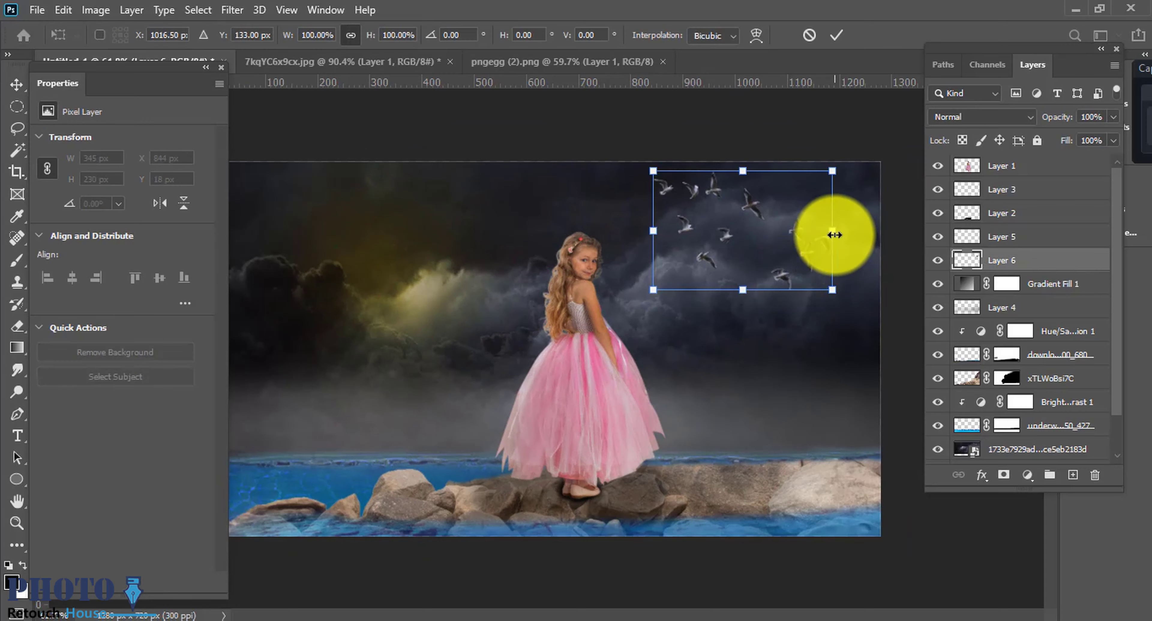
mouse_move(835, 232)
mouse_down()
mouse_move(806, 247)
mouse_move(825, 309)
mouse_move(846, 297)
mouse_up()
key(Return)
Place a smaller copy of the flock in the upper-left sky
mouse_move(375, 275)
mouse_down()
mouse_move(372, 253)
mouse_move(321, 219)
mouse_up()
key(ctrl+t)
key(Return)
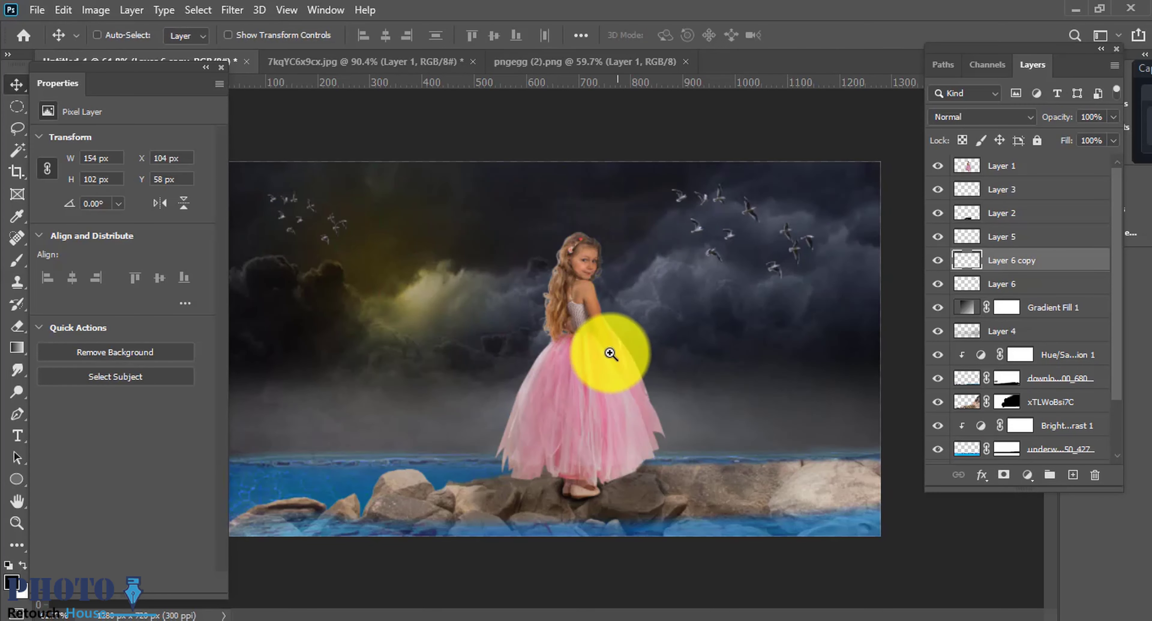
scroll(610, 354, down, 2)
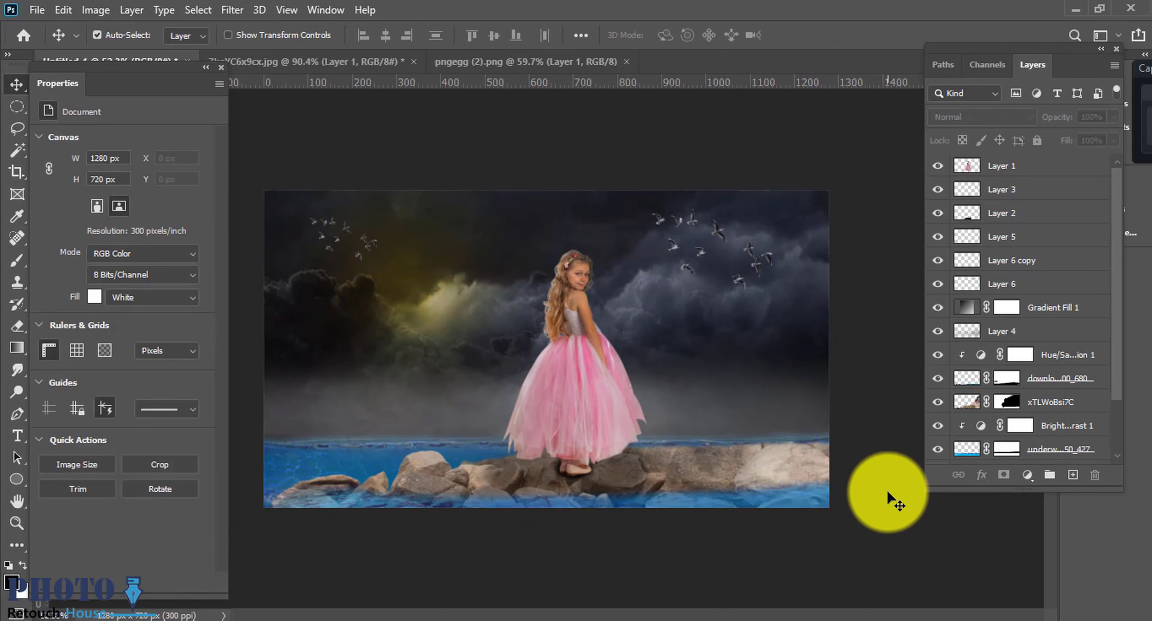
Add a second Gradient Fill layer above Gradient Fill 1 with a bright yellow stop
click(1037, 311)
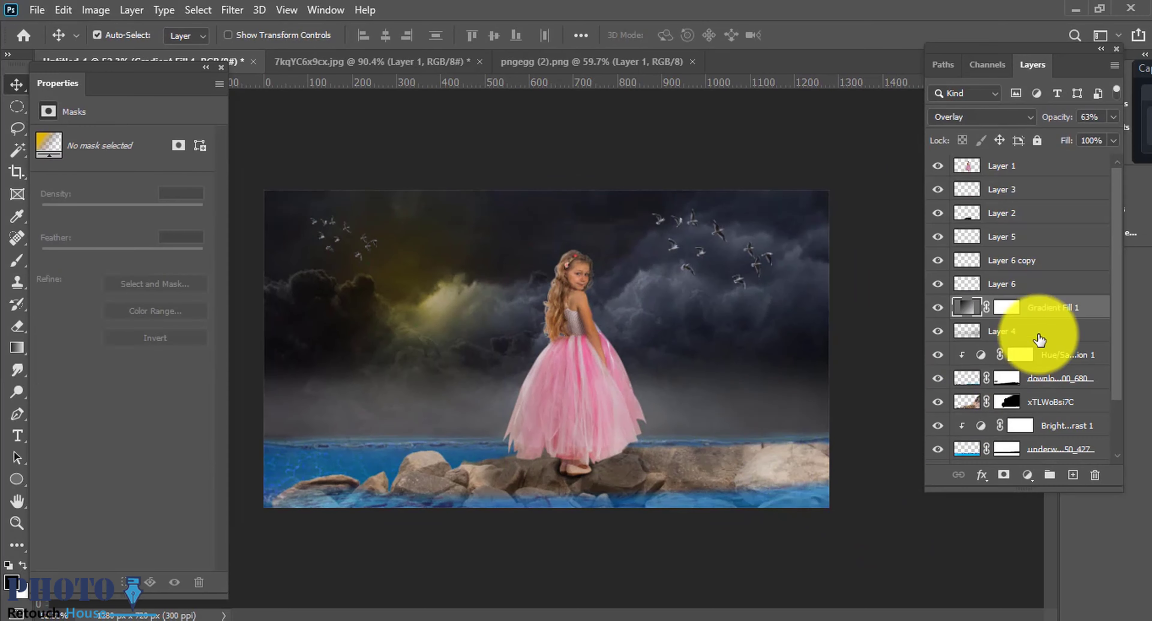
click(1026, 475)
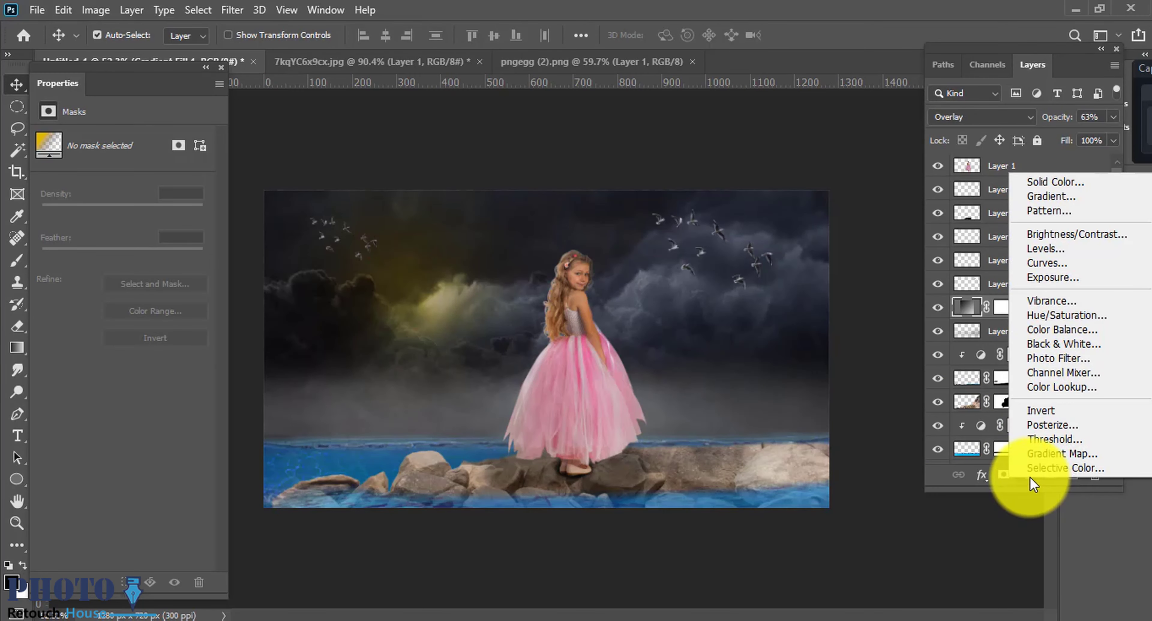
click(1024, 124)
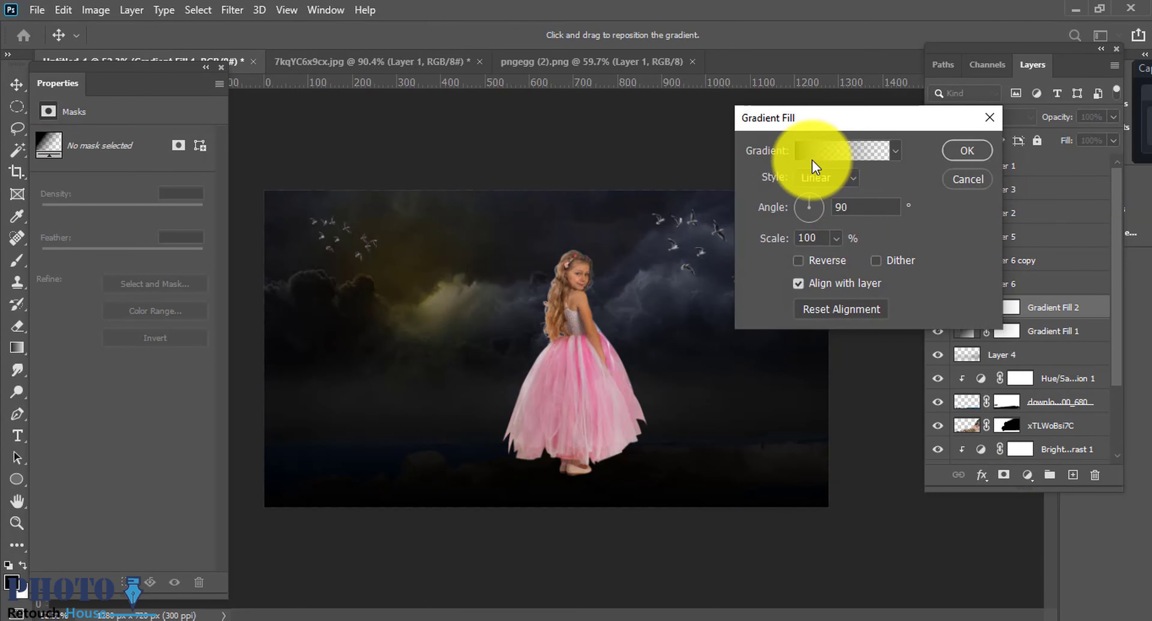
click(840, 151)
double_click(691, 412)
click(939, 428)
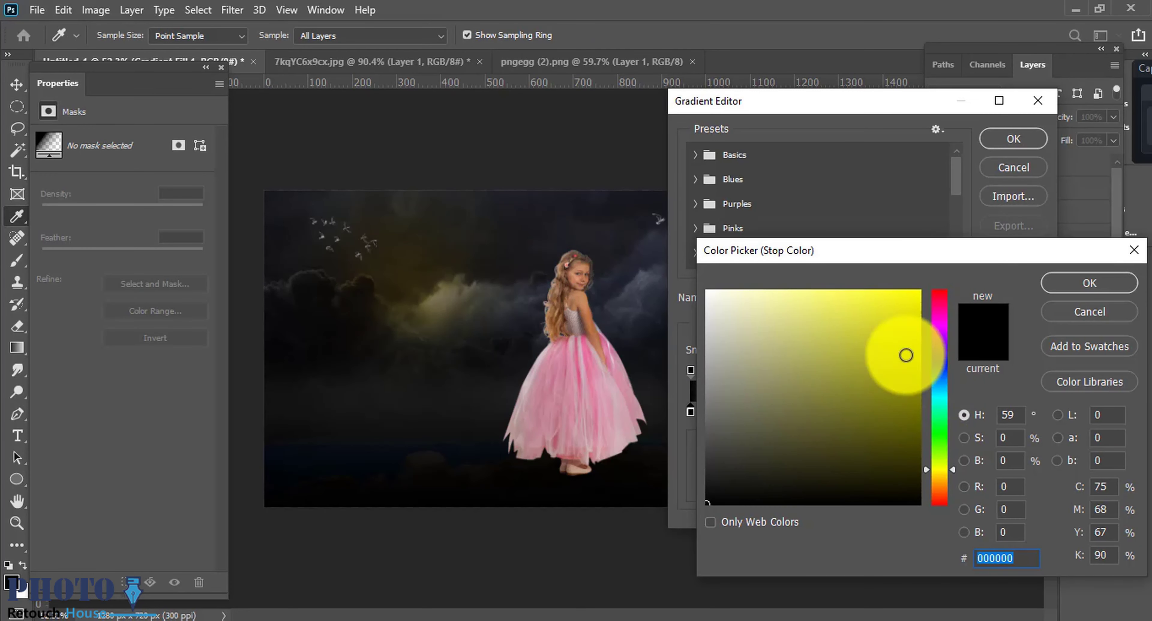
click(920, 292)
click(1082, 284)
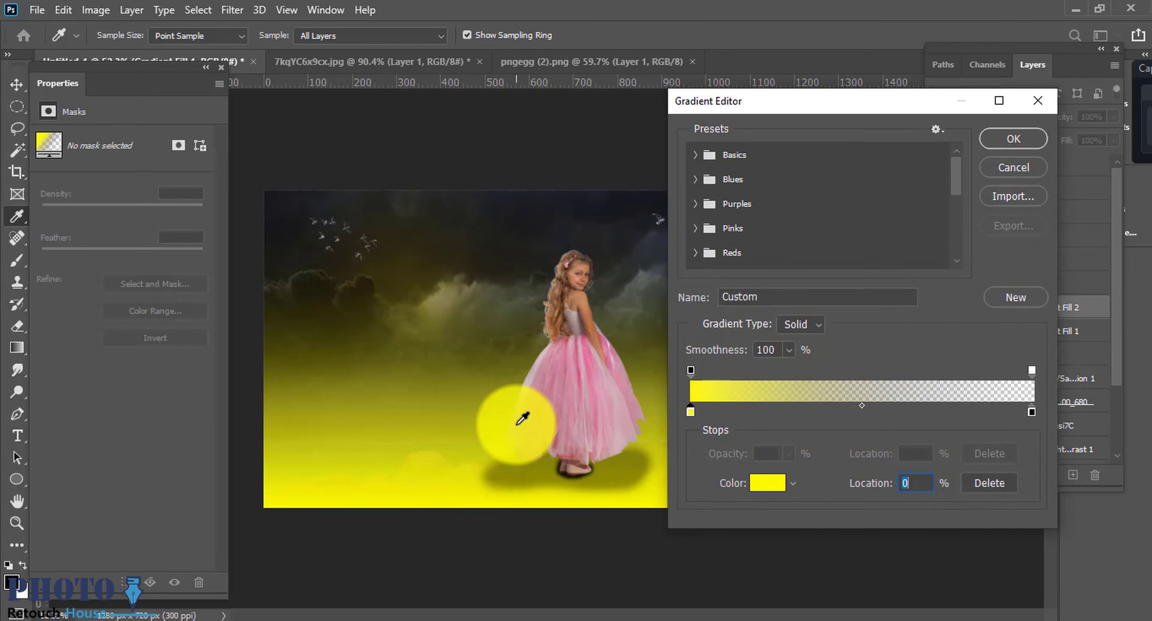
Shift the yellow-to-transparent glow down onto the rocks and blend it with Overlay
click(586, 413)
click(1024, 140)
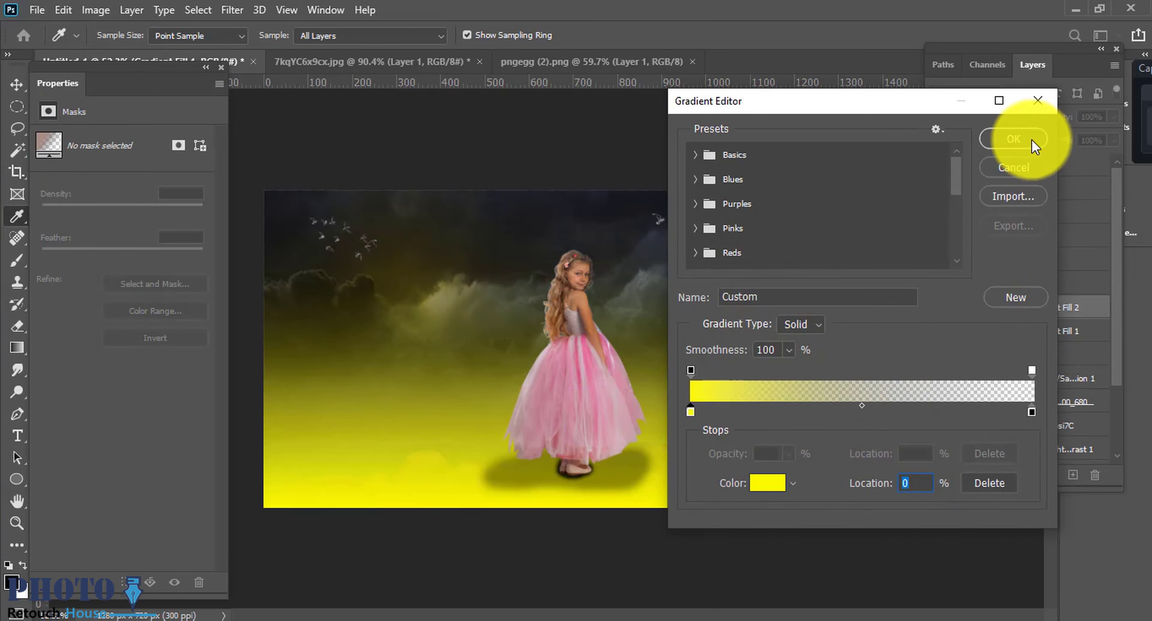
drag(536, 431, 551, 542)
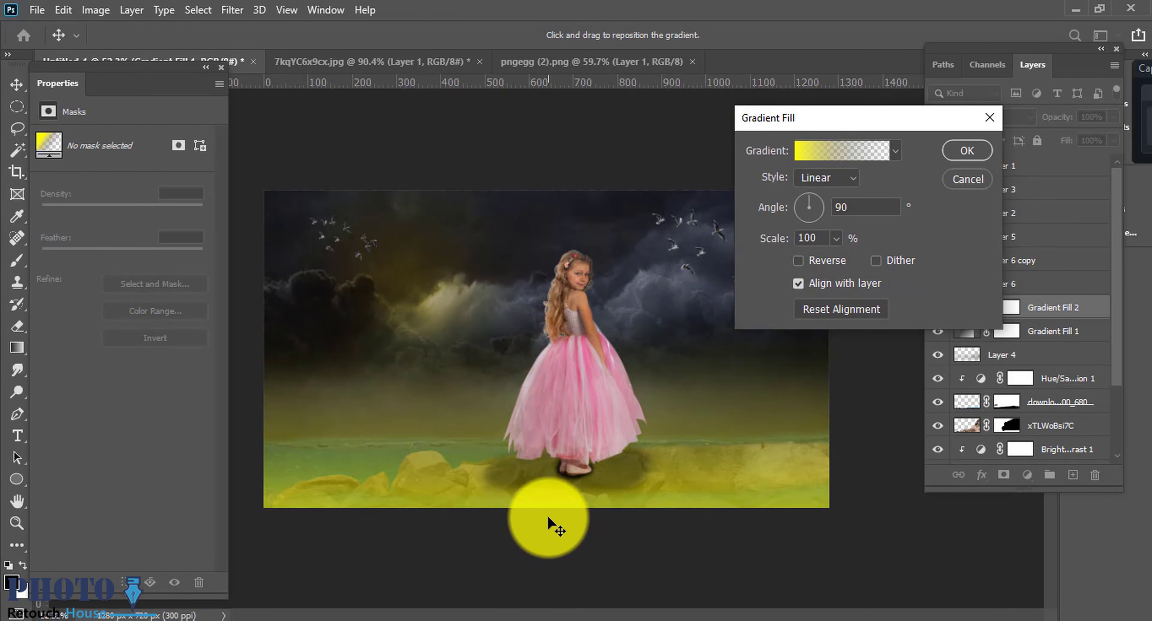
click(966, 150)
click(982, 116)
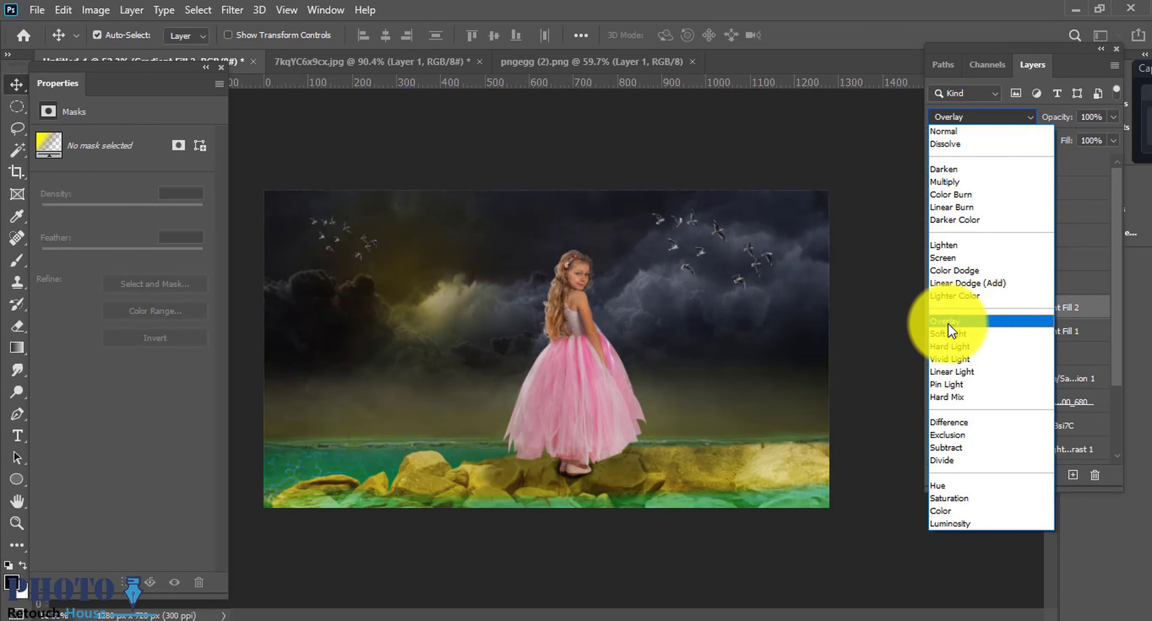
click(947, 323)
key(ctrl+plus)
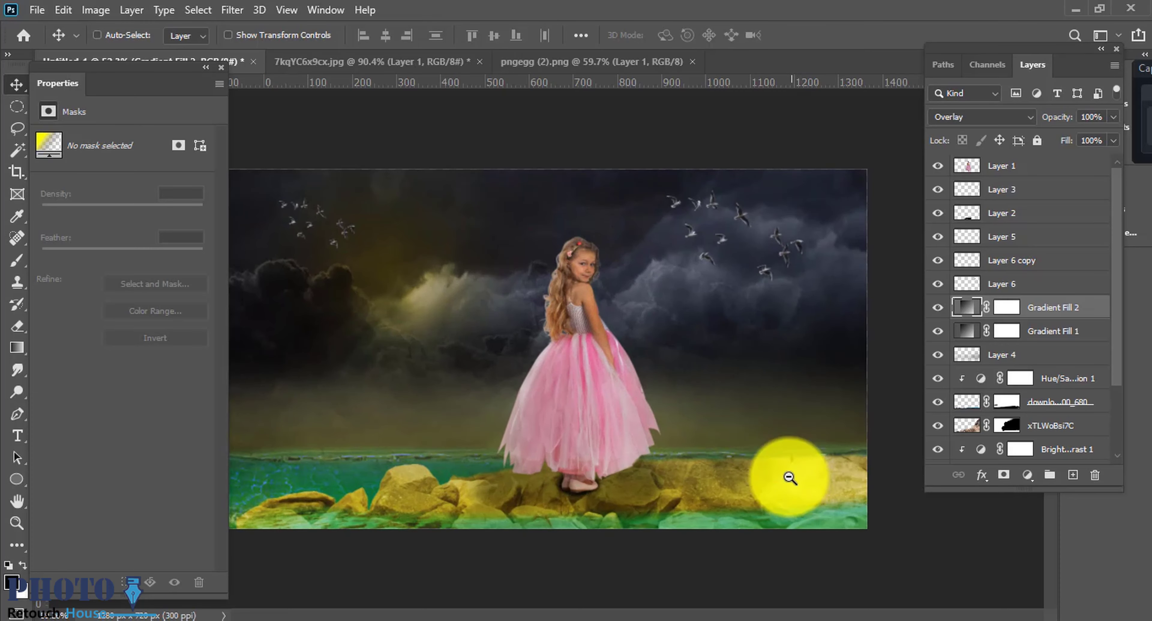
key(ctrl+minus)
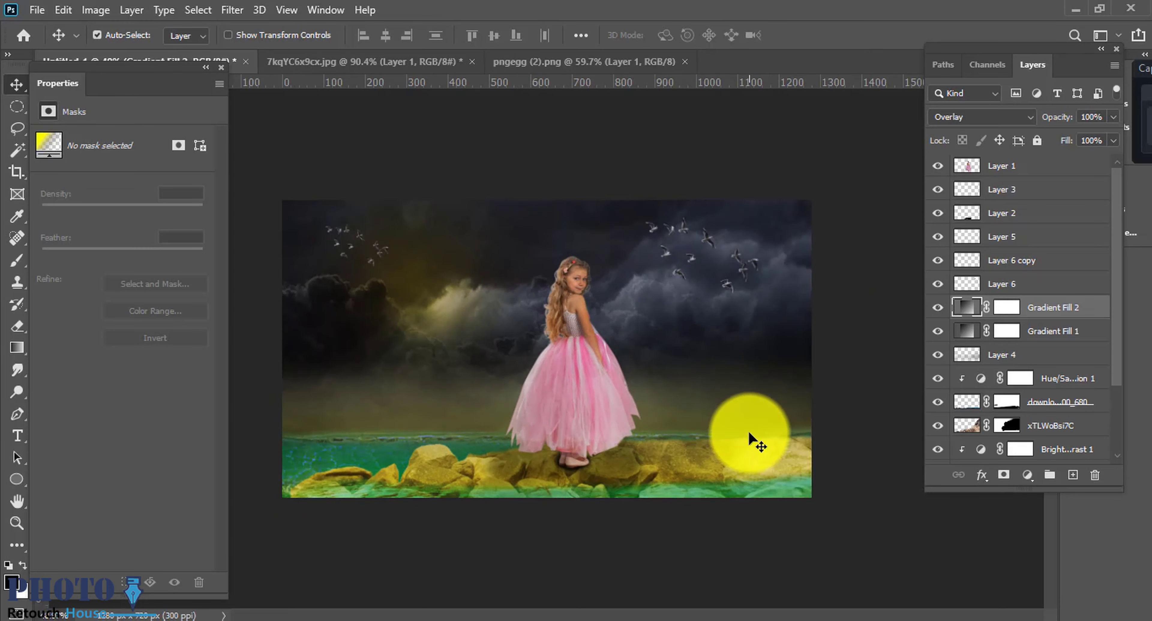
Move Gradient Fill 1 above Gradient Fill 2 and stamp all visible layers into Layer 7
click(1024, 332)
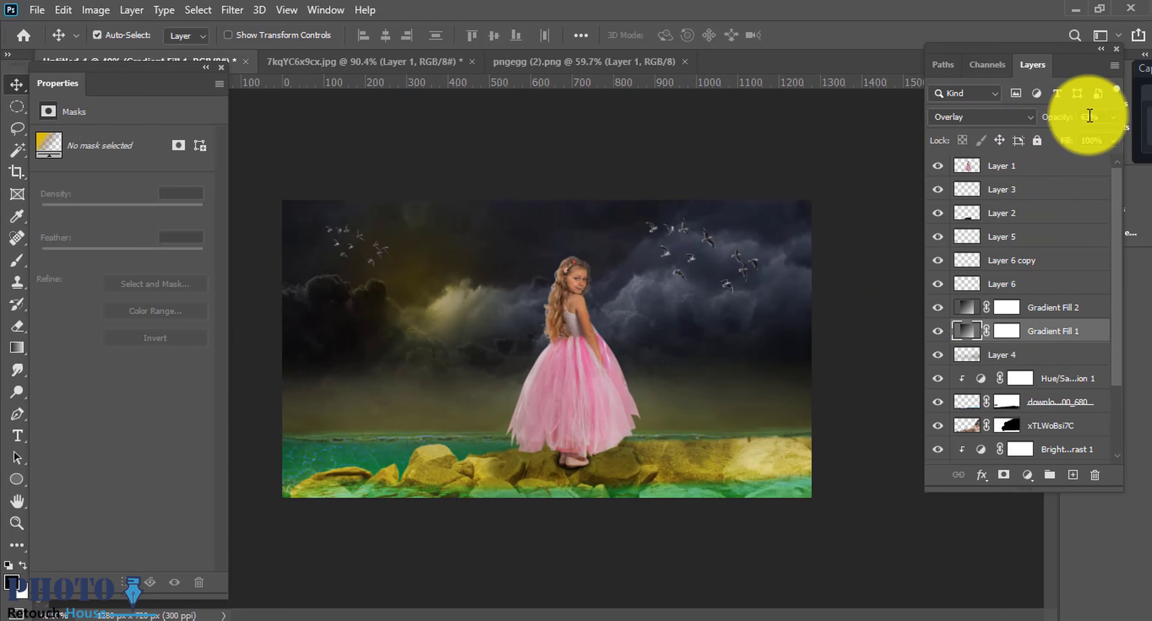
click(937, 332)
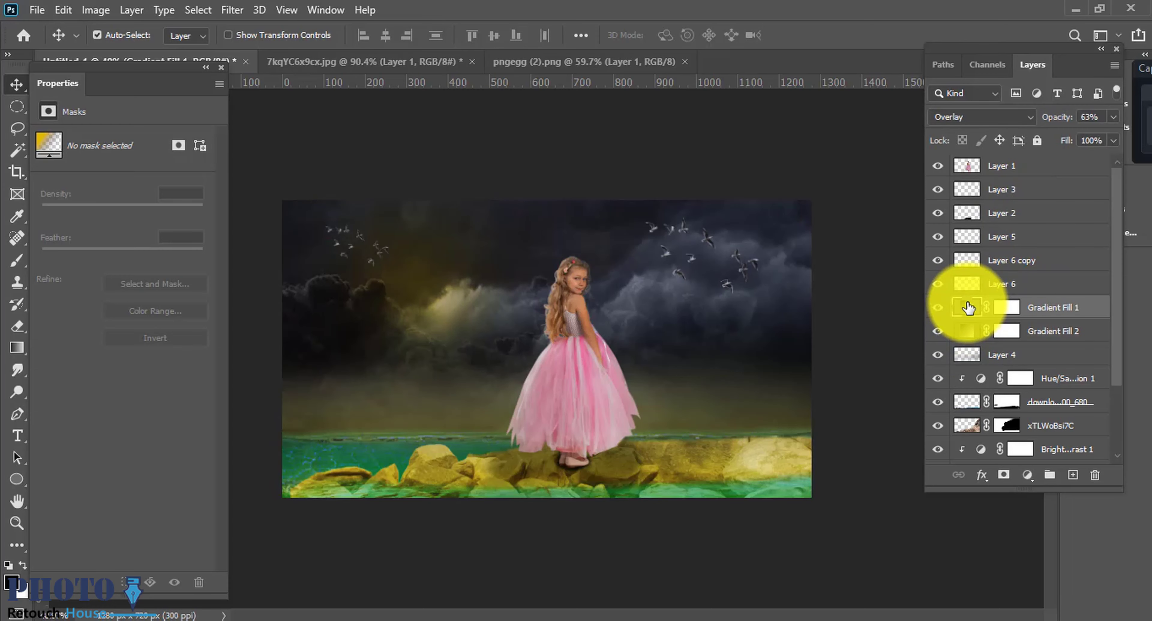
scroll(760, 378, down, 1)
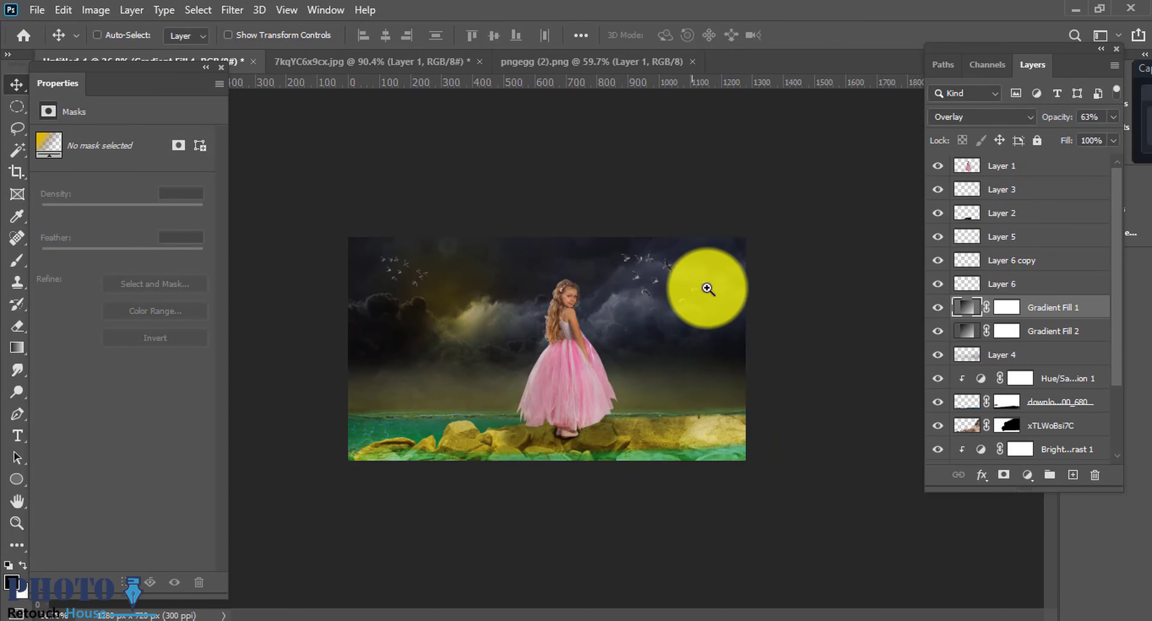
scroll(711, 286, up, 1)
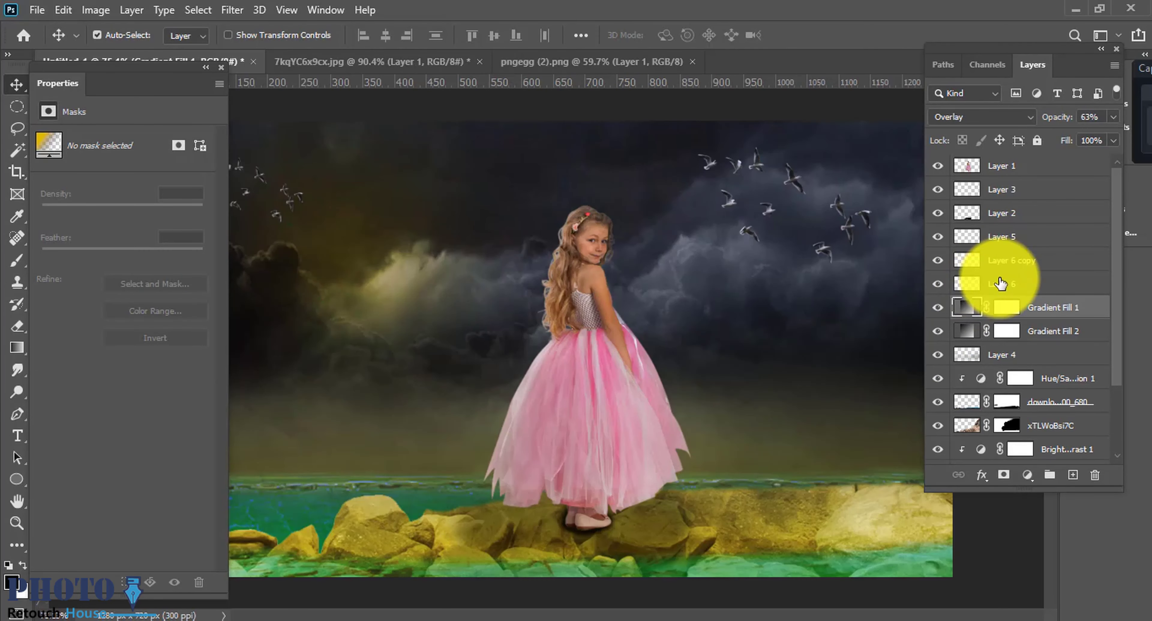
scroll(548, 331, up, 2)
key(ctrl+shift+alt+e)
scroll(724, 371, down, 2)
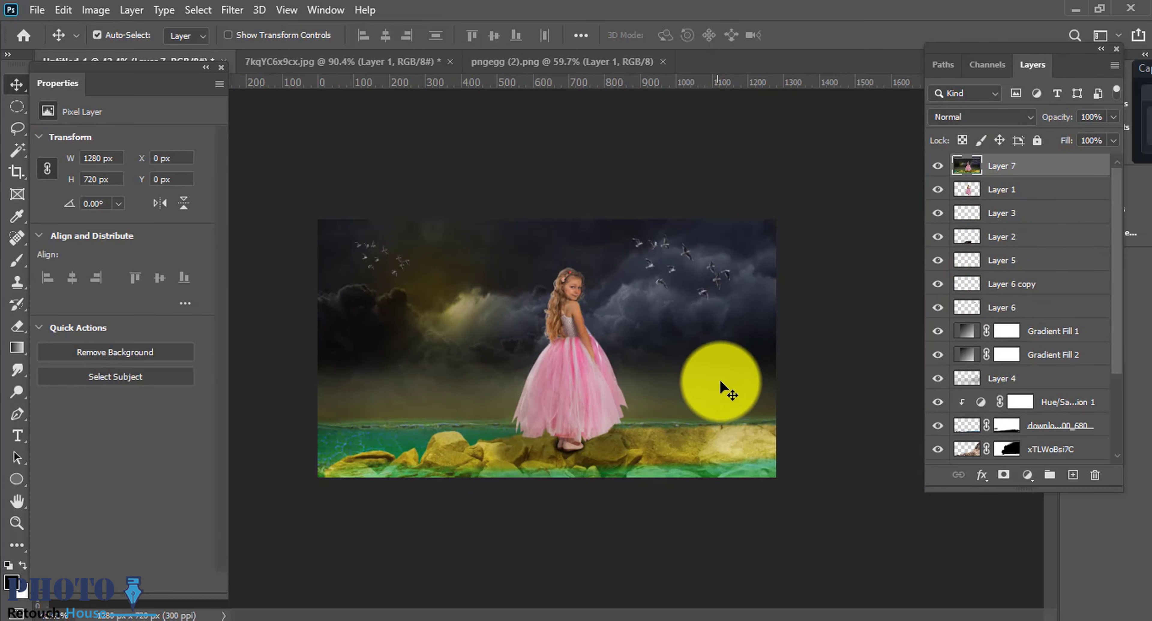
Apply Filter > Camera Raw Filter to the merged Layer 7
click(230, 9)
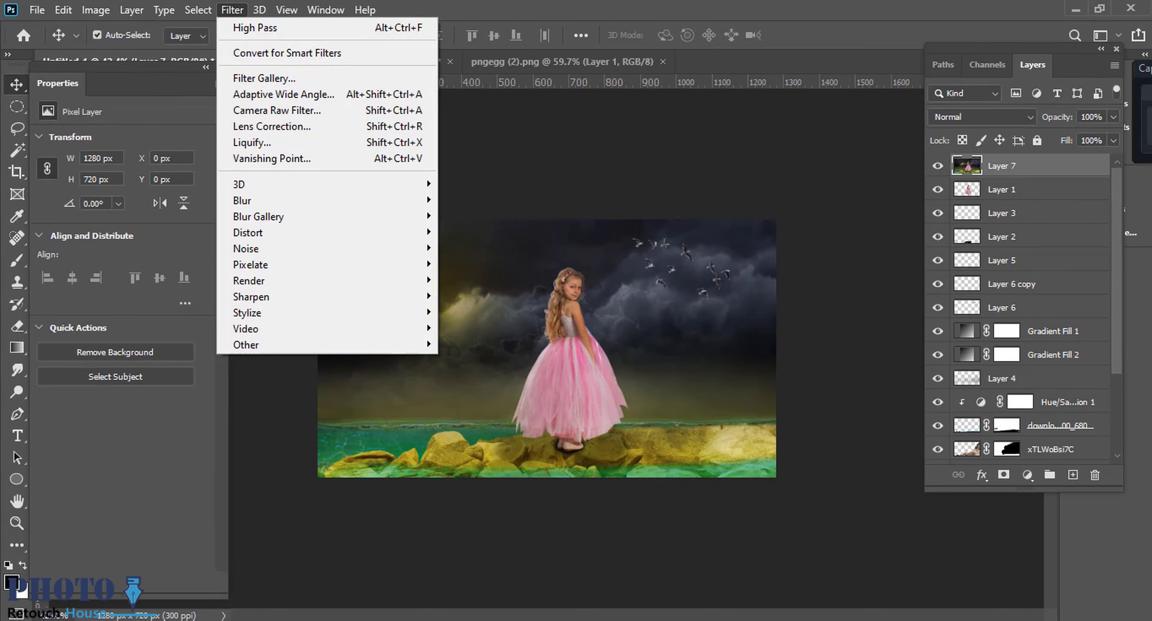
click(551, 263)
scroll(551, 264, up, 2)
click(231, 10)
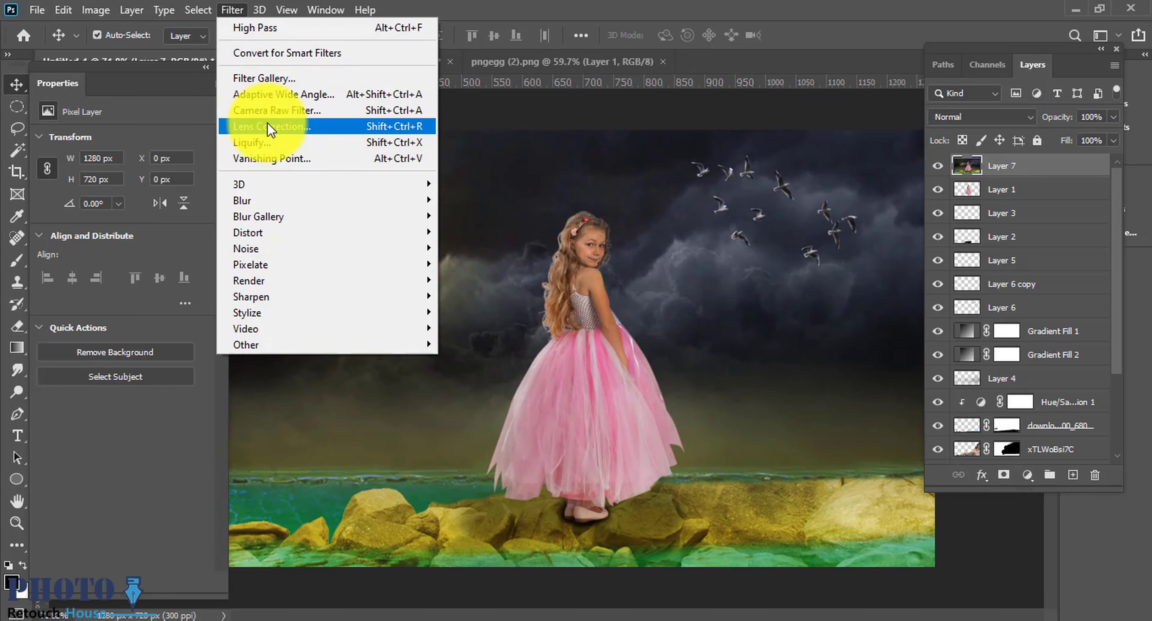
click(272, 121)
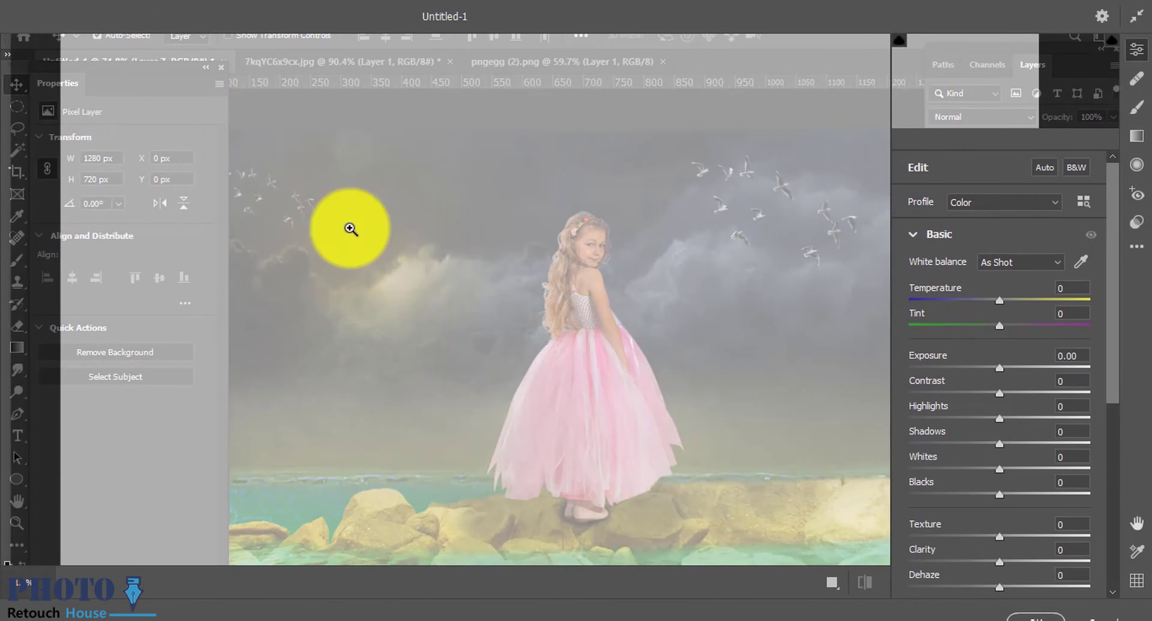
key(alt)
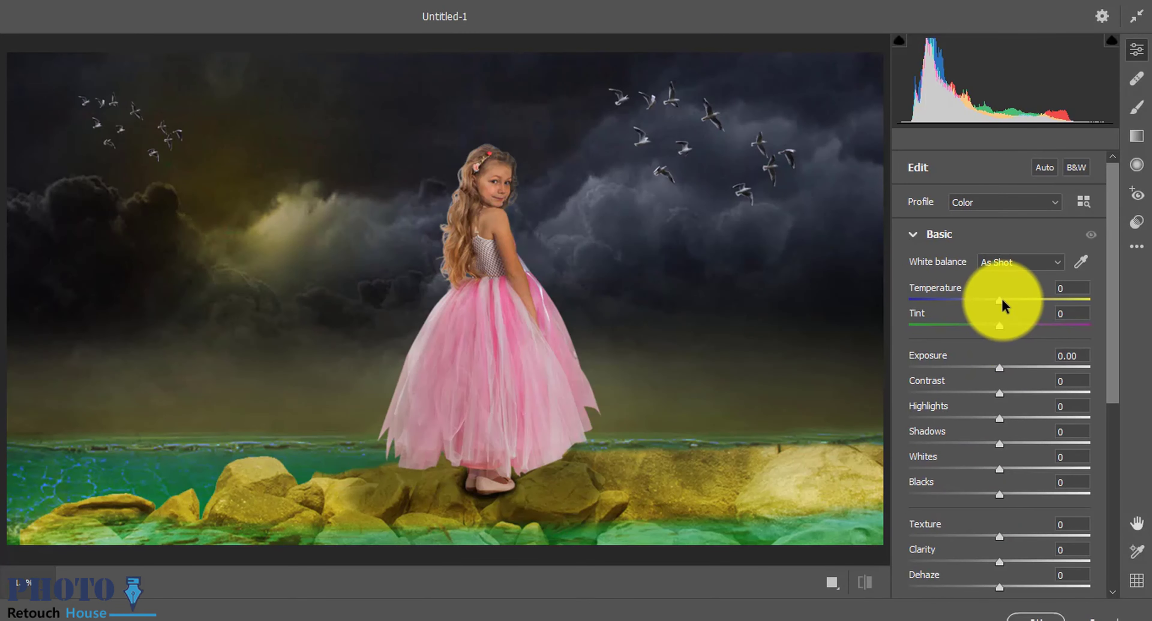
Cool the temperature, tint toward magenta, tweak shadows, dehaze and vibrance, and set Saturation -20
mouse_move(1000, 300)
mouse_down()
mouse_move(982, 301)
mouse_move(1036, 329)
mouse_up()
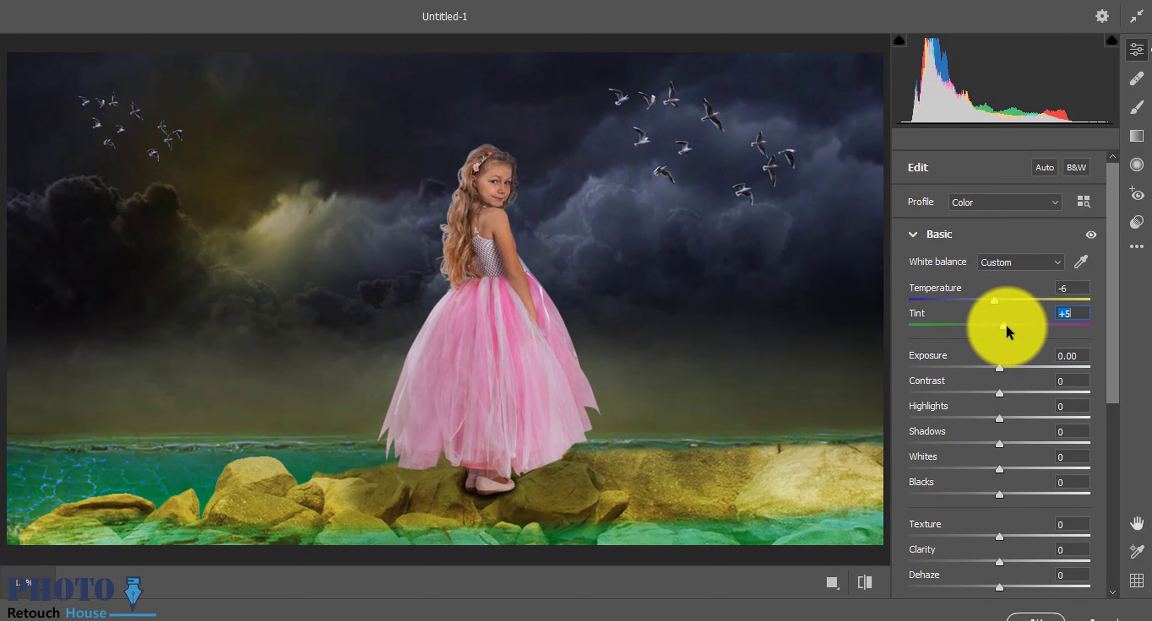
mouse_move(999, 367)
mouse_down()
mouse_move(1028, 371)
mouse_move(957, 424)
mouse_up()
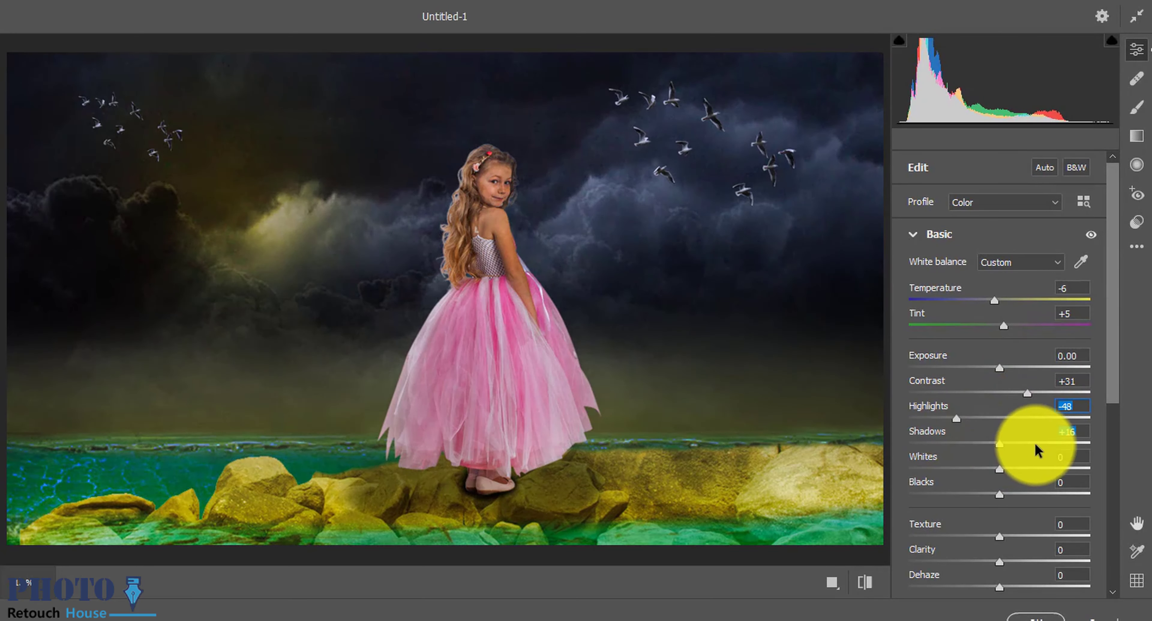
mouse_move(1036, 449)
mouse_down()
mouse_move(1003, 446)
mouse_move(988, 470)
mouse_move(1039, 456)
mouse_move(1025, 460)
mouse_up()
scroll(1010, 514, down, 2)
mouse_move(997, 508)
mouse_down()
mouse_move(972, 503)
mouse_move(992, 504)
mouse_up()
mouse_move(999, 549)
mouse_down()
mouse_move(1016, 545)
mouse_move(976, 545)
mouse_move(996, 550)
mouse_up()
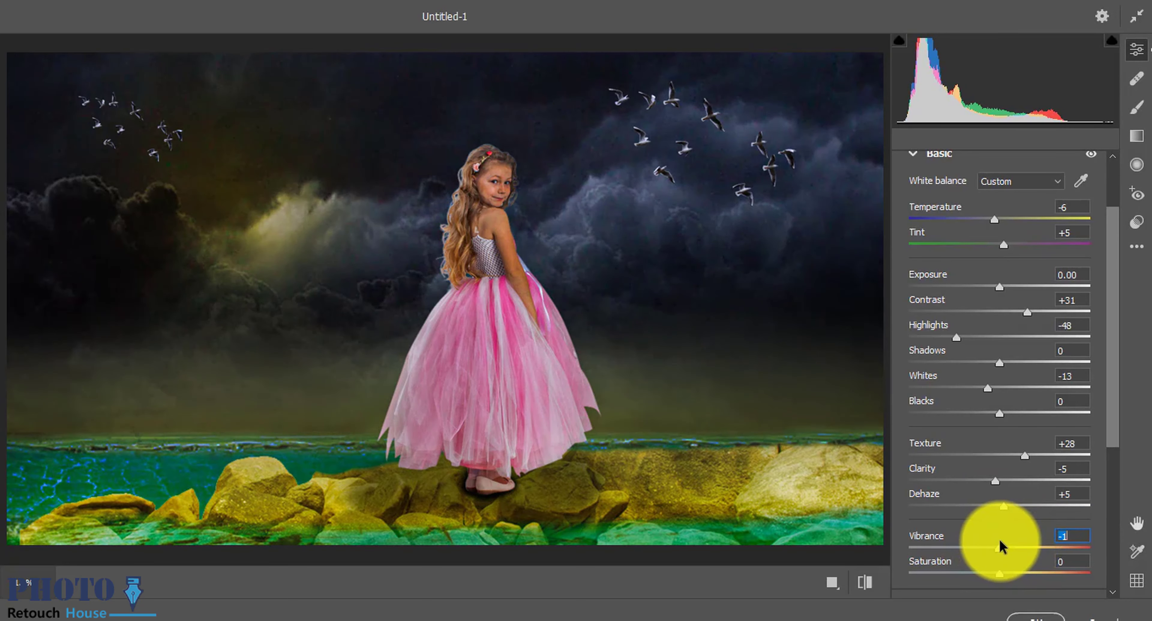
scroll(1001, 546, down, 3)
mouse_move(1028, 458)
mouse_down()
mouse_move(984, 451)
mouse_move(1023, 457)
mouse_move(984, 454)
mouse_move(996, 454)
mouse_up()
scroll(912, 514, down, 3)
Add colour noise reduction in Camera Raw Detail and set Effects Grain to 10
click(912, 409)
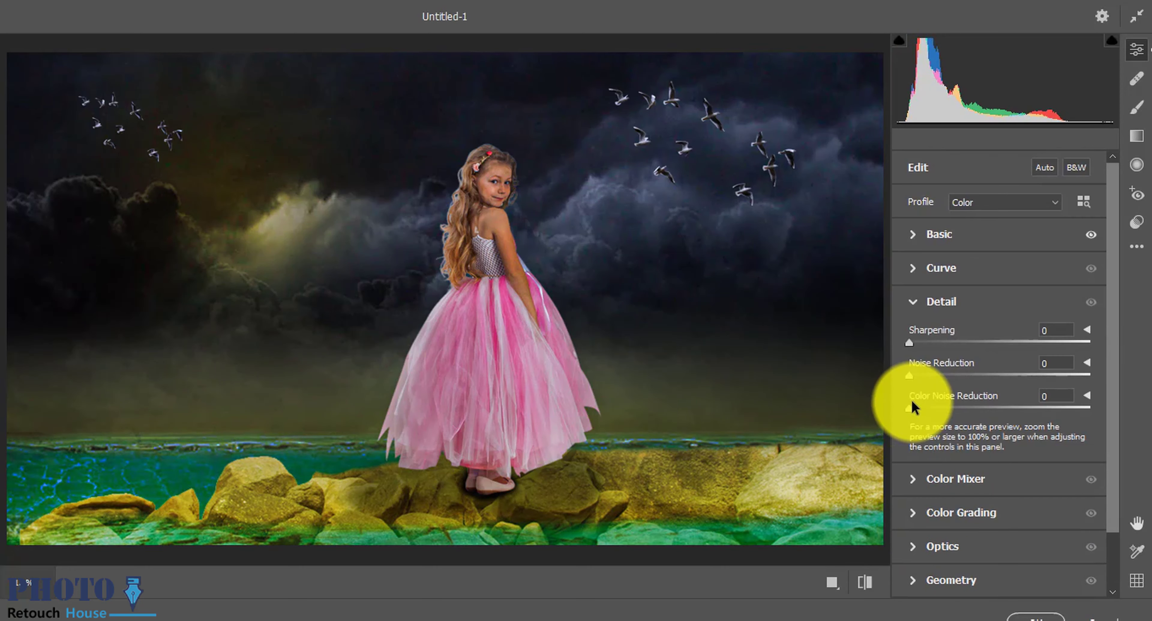
mouse_move(936, 381)
mouse_down()
mouse_move(983, 379)
mouse_move(910, 376)
mouse_move(959, 342)
mouse_move(910, 343)
mouse_up()
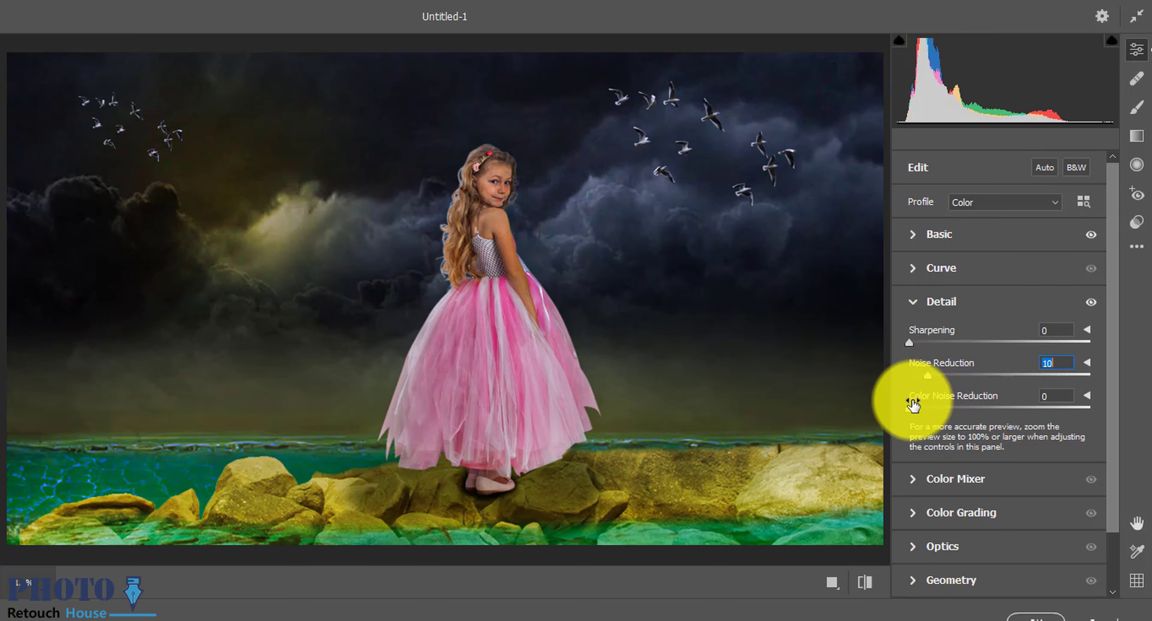
drag(928, 393, 949, 407)
scroll(949, 438, down, 2)
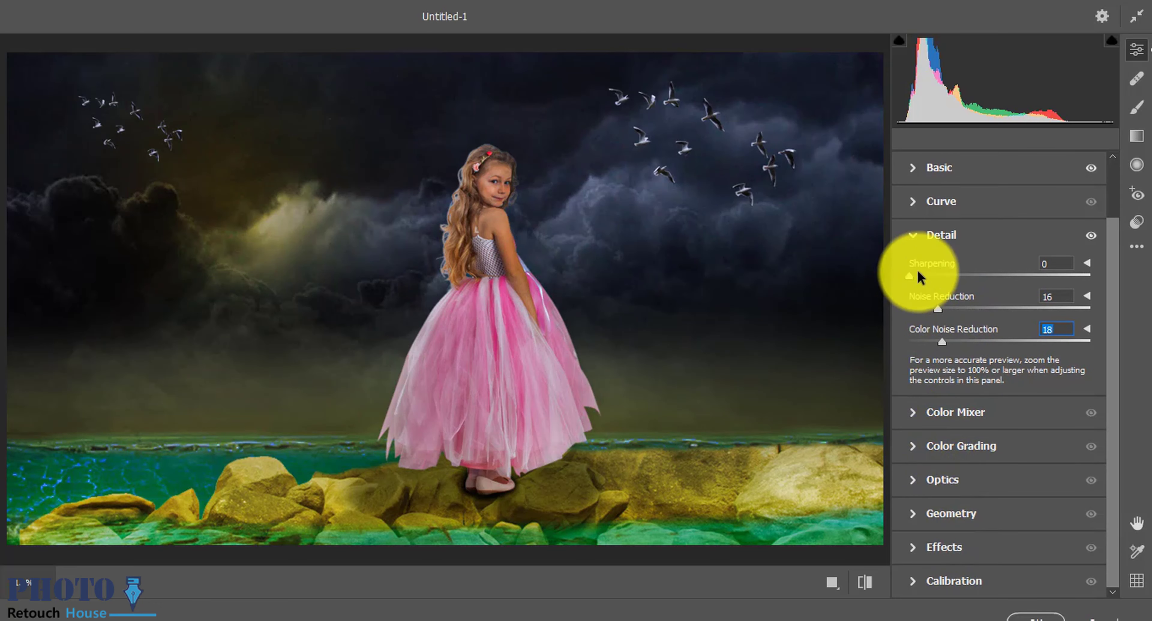
click(921, 236)
click(912, 470)
drag(915, 510, 960, 513)
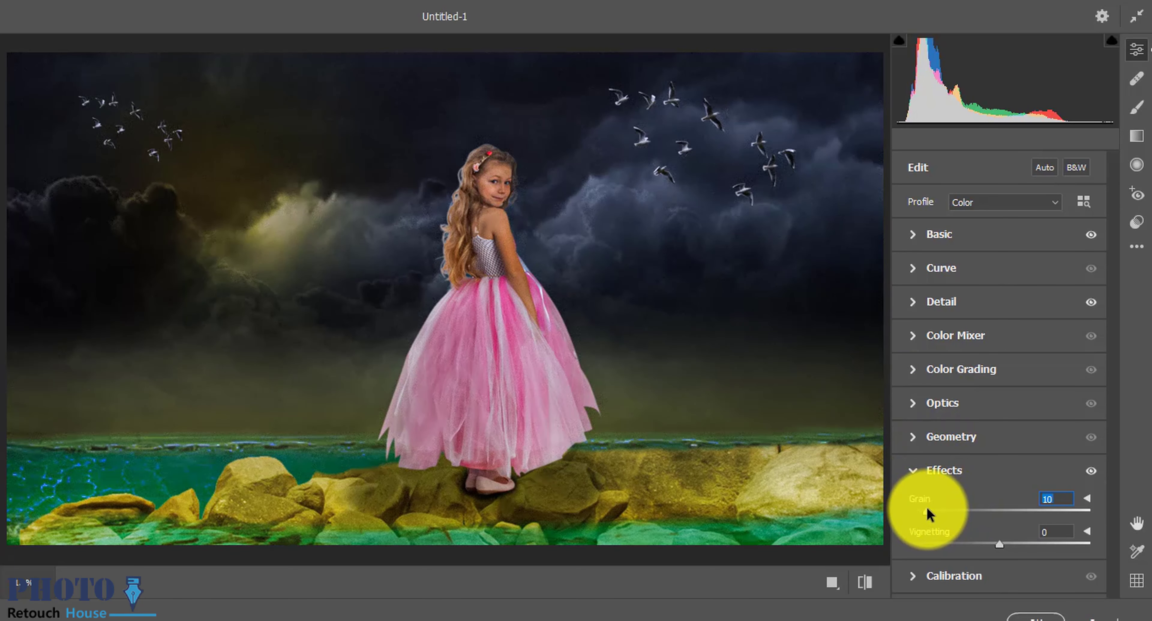
Calibrate Green Primary to hue -34, saturation -17 and Blue Primary to +2, +6
click(911, 581)
mouse_move(999, 505)
mouse_down()
mouse_move(1027, 509)
mouse_move(920, 481)
mouse_up()
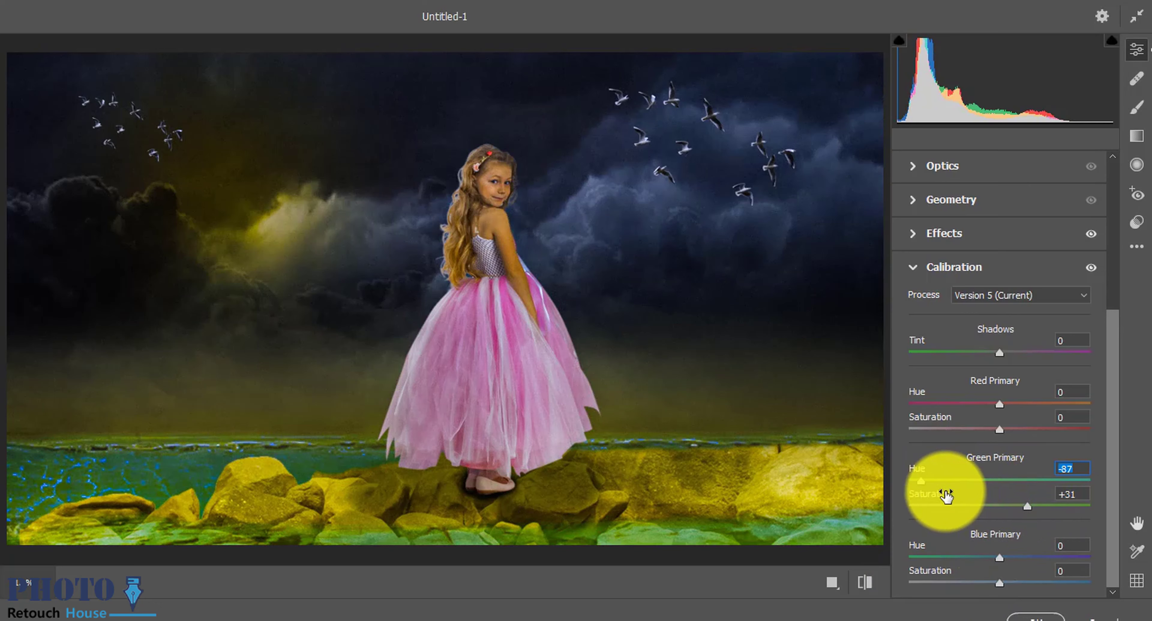
drag(1025, 507, 971, 507)
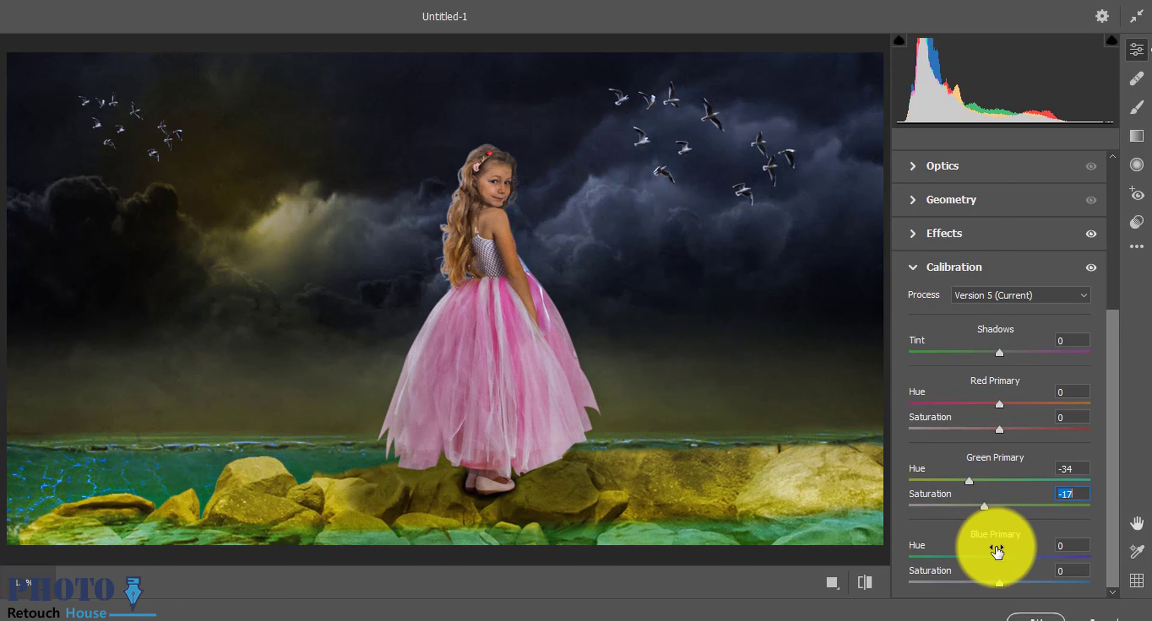
drag(999, 558, 1022, 557)
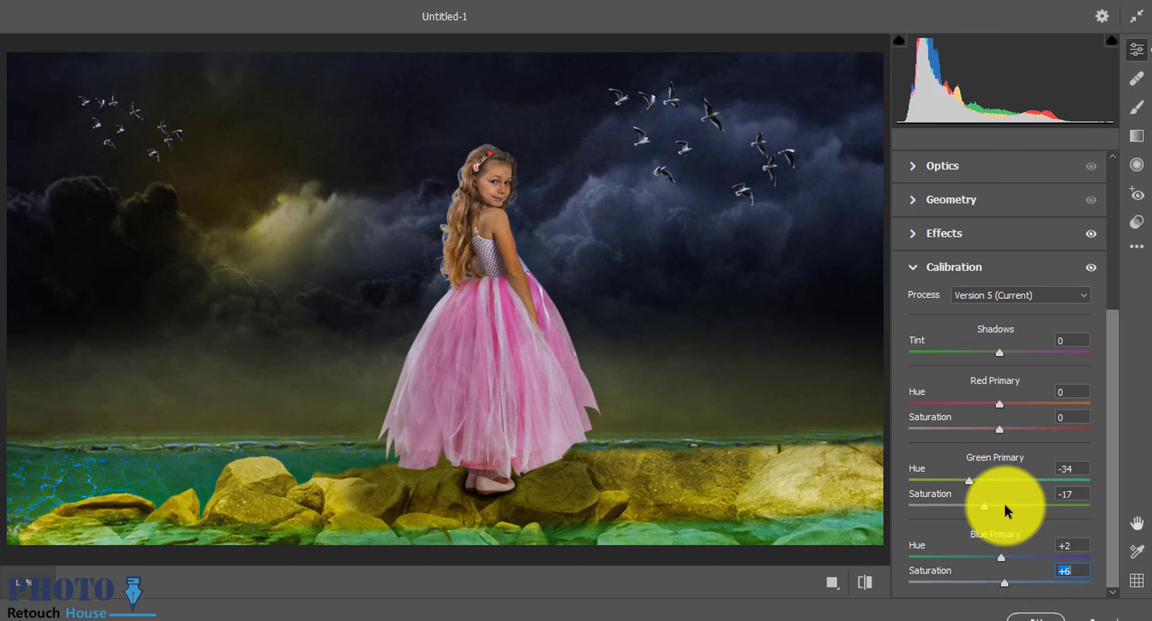
scroll(938, 425, up, 3)
click(913, 387)
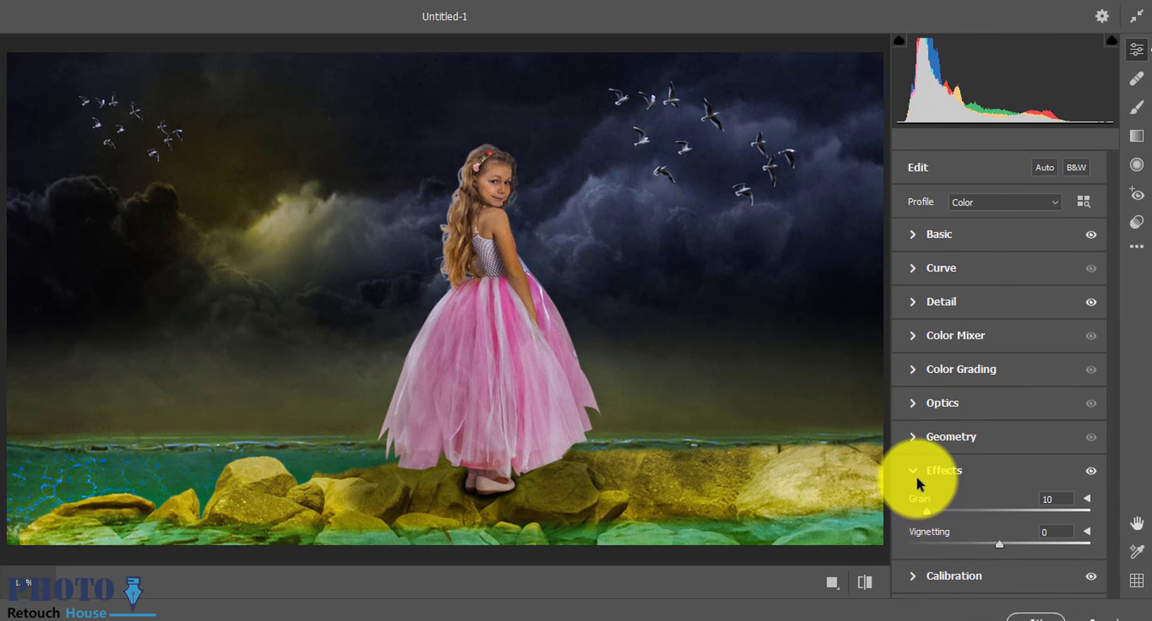
Brighten the Color Grading shadows luminance and set Blending 58 and Balance +59
click(915, 440)
click(914, 404)
click(916, 369)
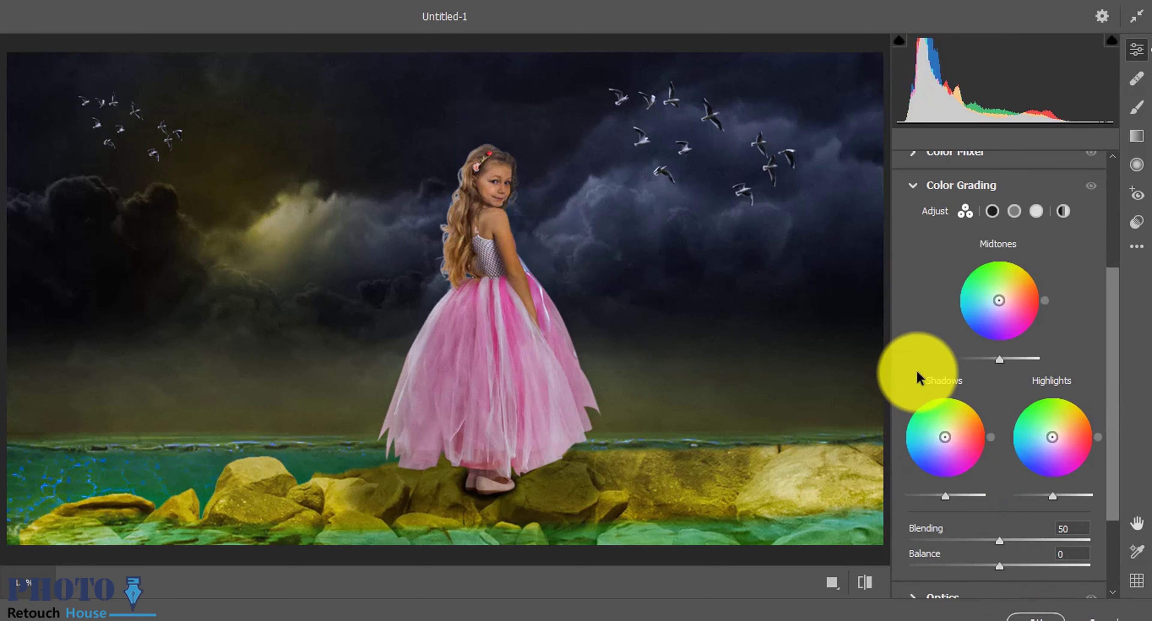
drag(944, 496, 950, 496)
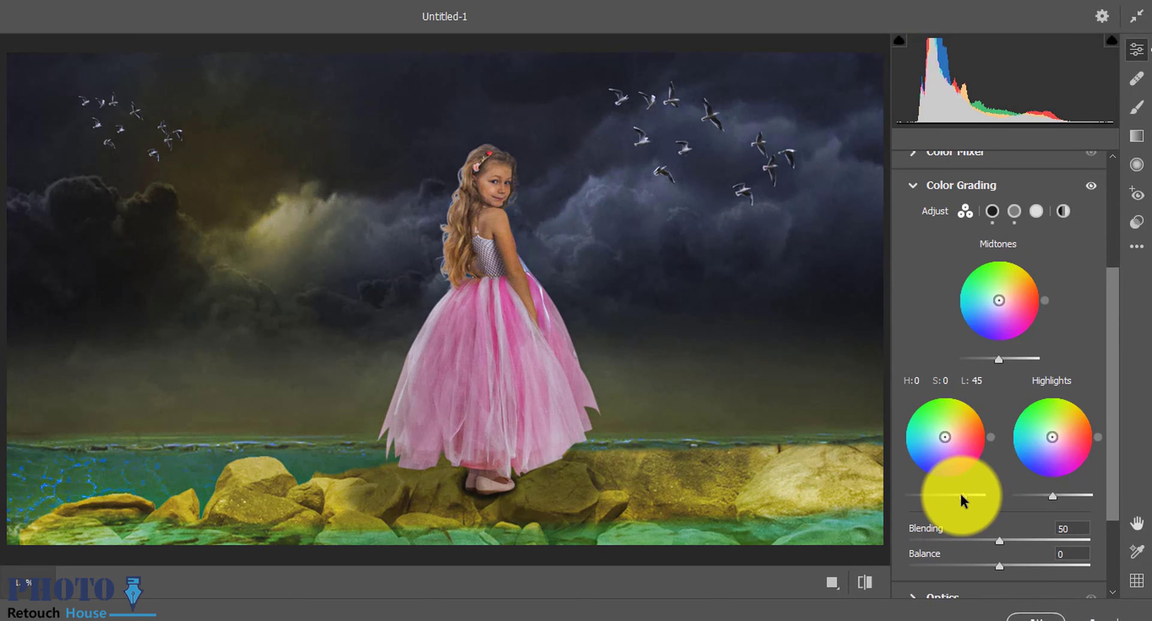
drag(999, 541, 1013, 541)
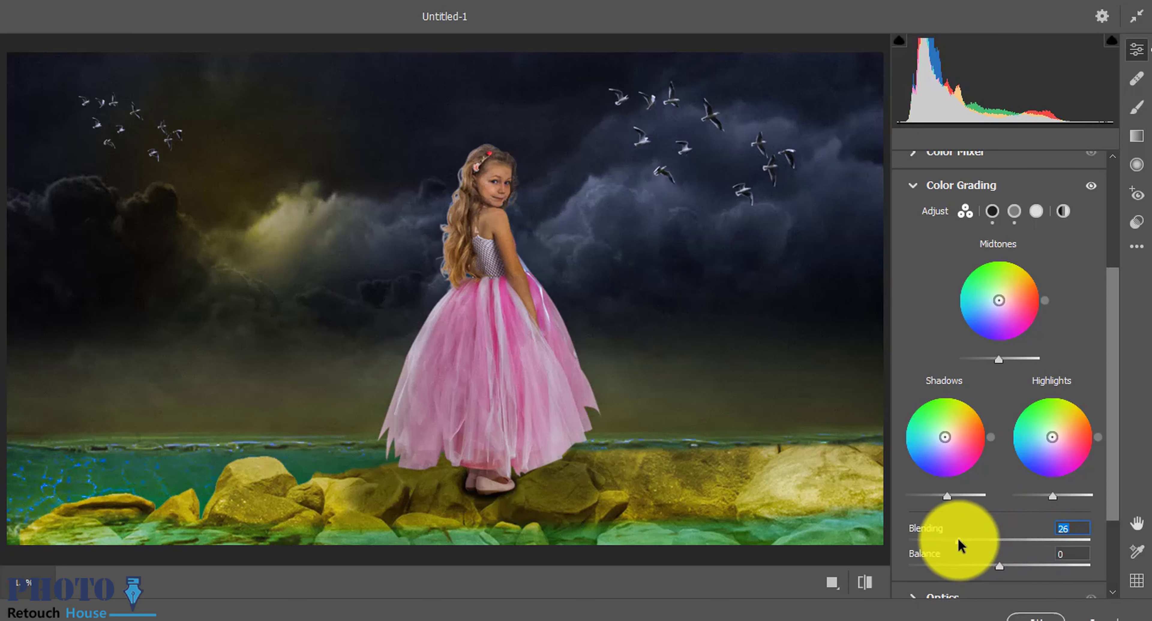
mouse_move(943, 437)
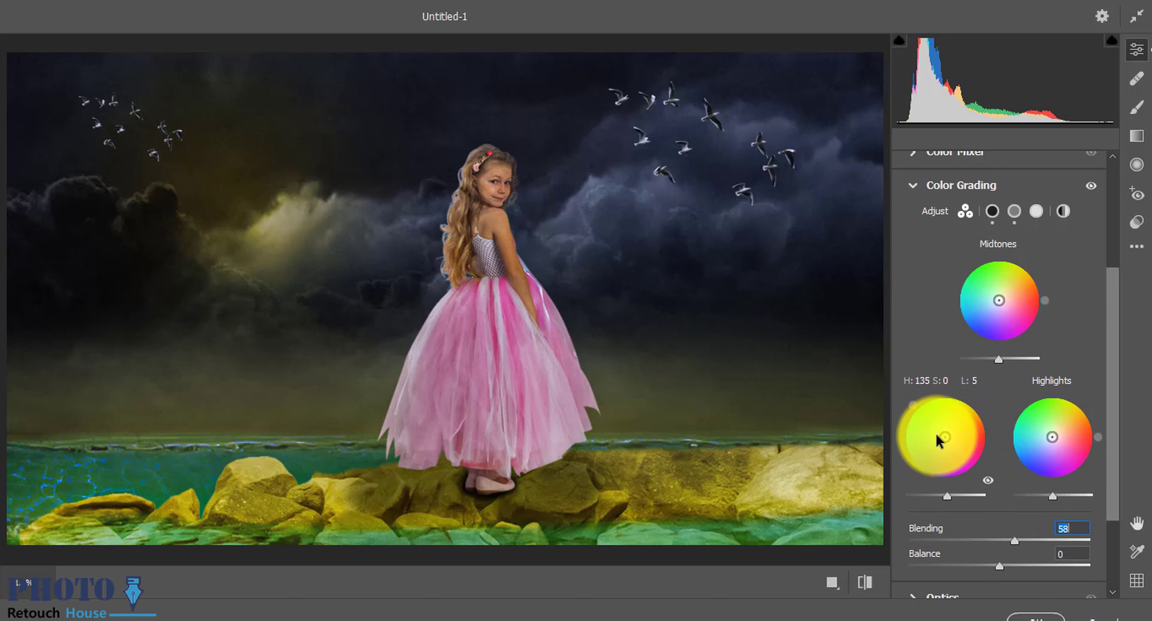
click(1009, 539)
mouse_move(1002, 566)
mouse_down()
mouse_move(964, 565)
mouse_move(1037, 566)
mouse_up()
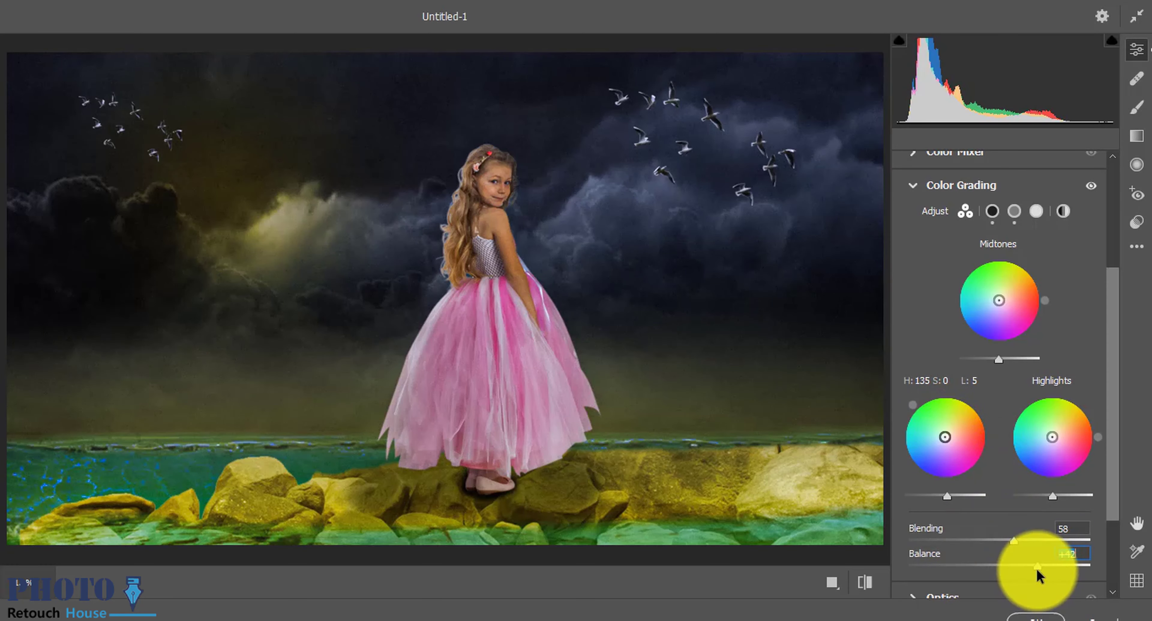
Darken the highlights and midtones luminance, then apply the Camera Raw grade
drag(1052, 495, 1024, 497)
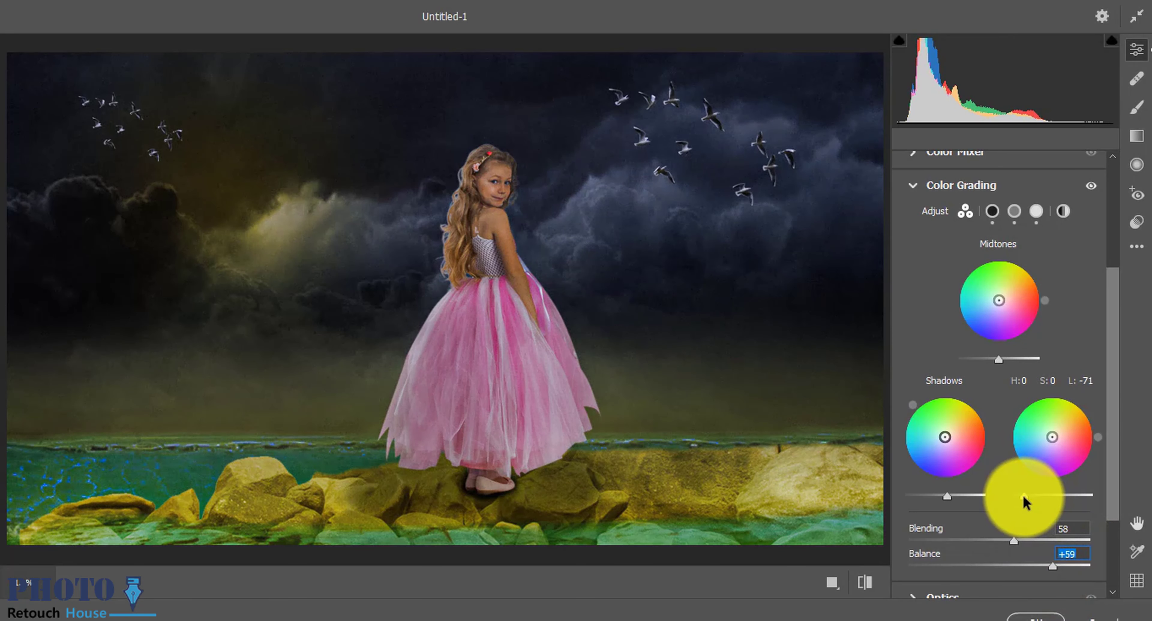
drag(999, 359, 1001, 360)
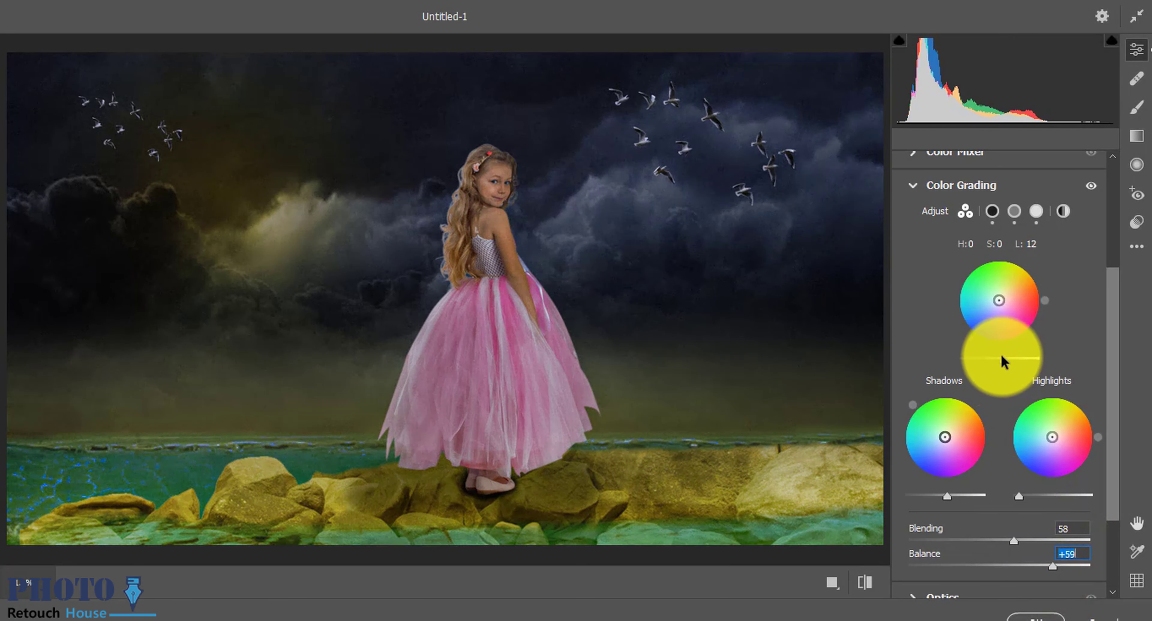
click(1023, 536)
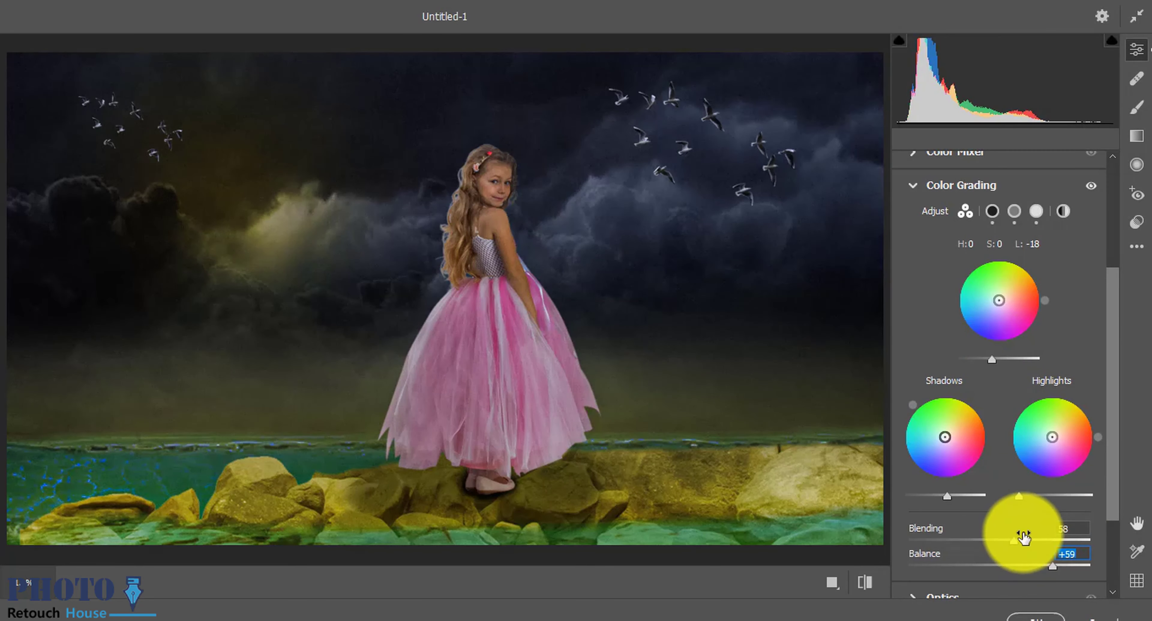
drag(992, 360, 961, 362)
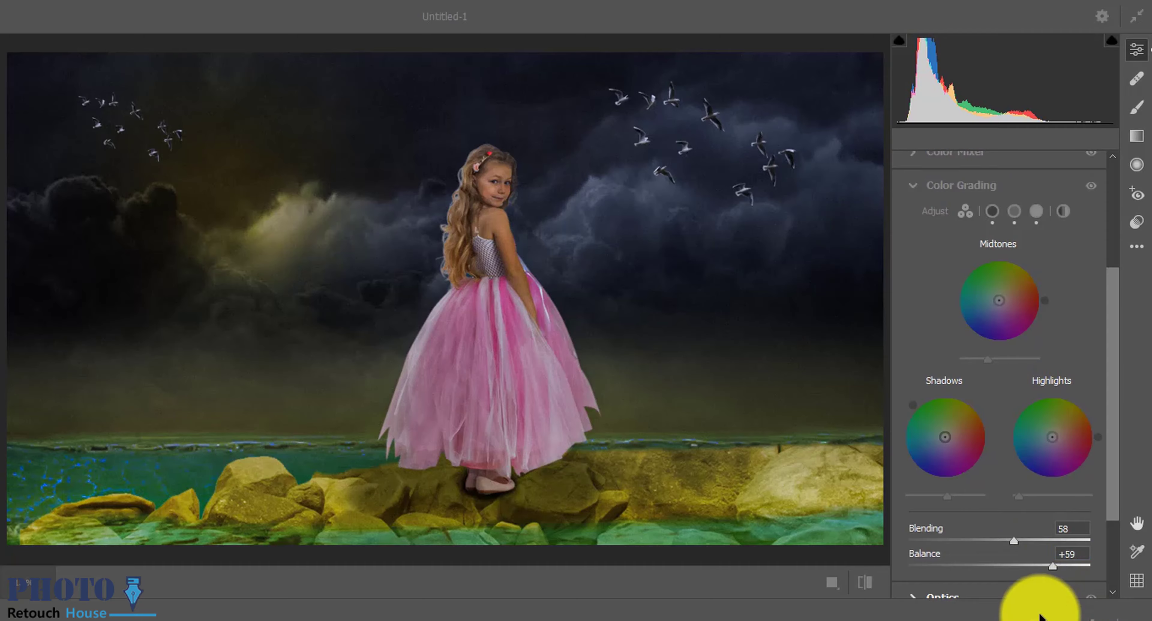
click(1038, 617)
Toggle Layer 7 visibility to compare the image before and after the grade
click(937, 166)
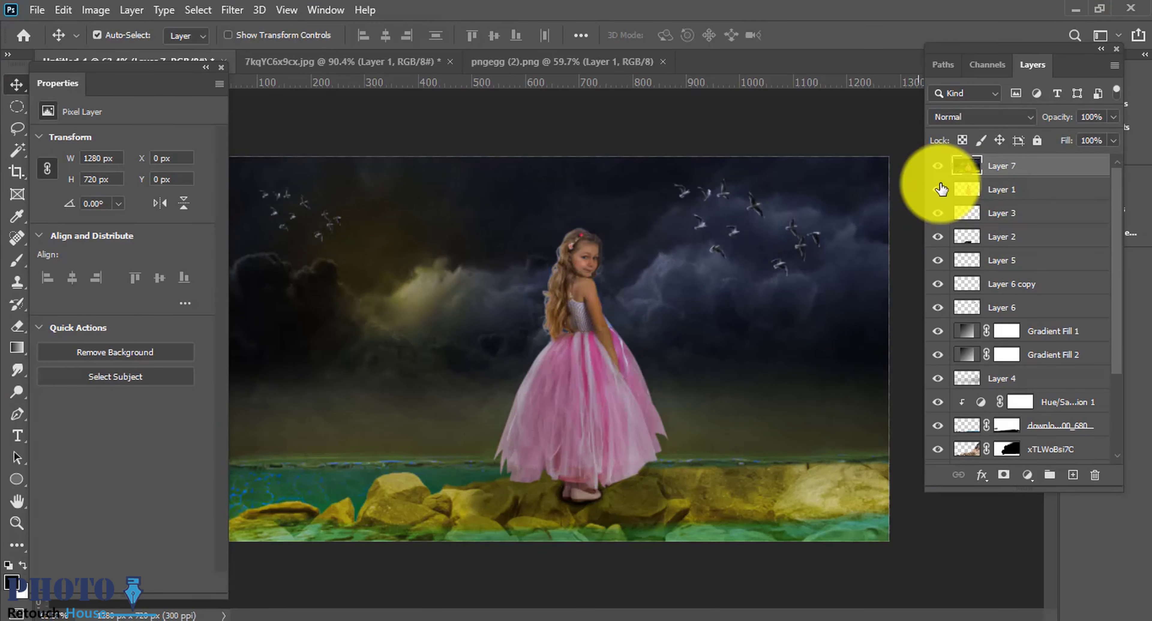
click(937, 168)
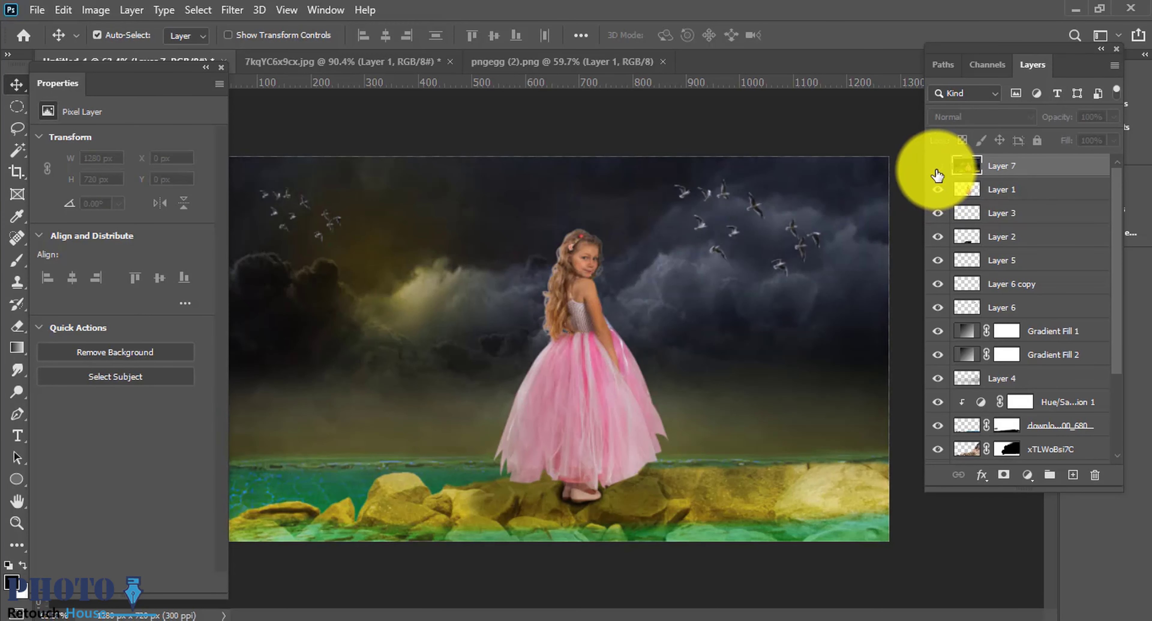
scroll(622, 321, down, 2)
scroll(663, 341, up, 3)
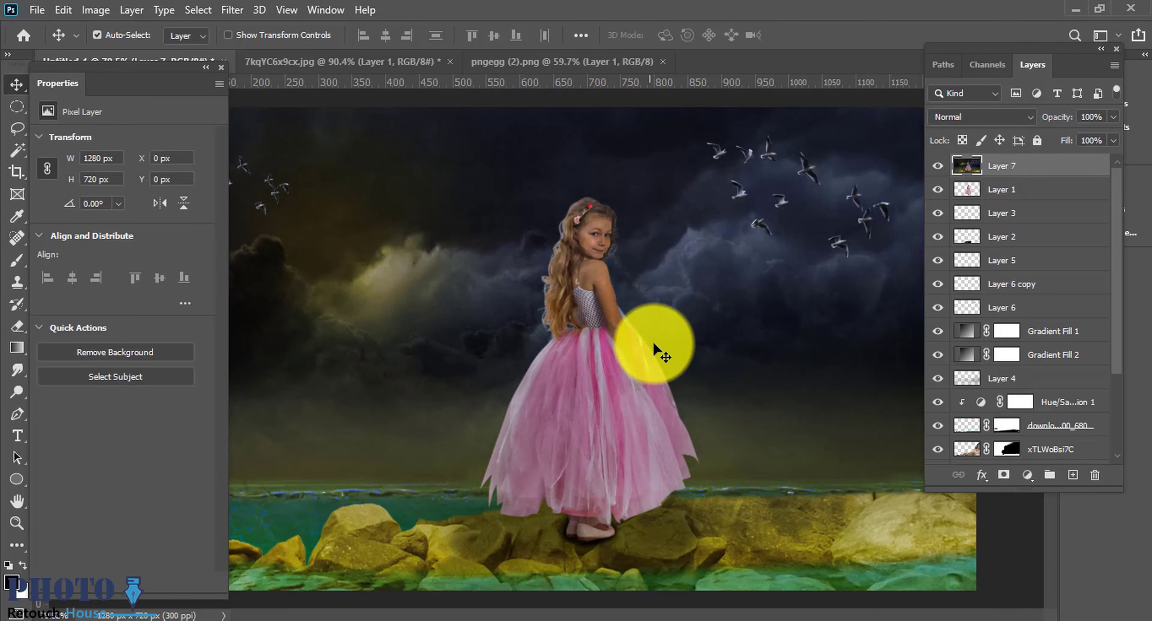
scroll(581, 595, up, 5)
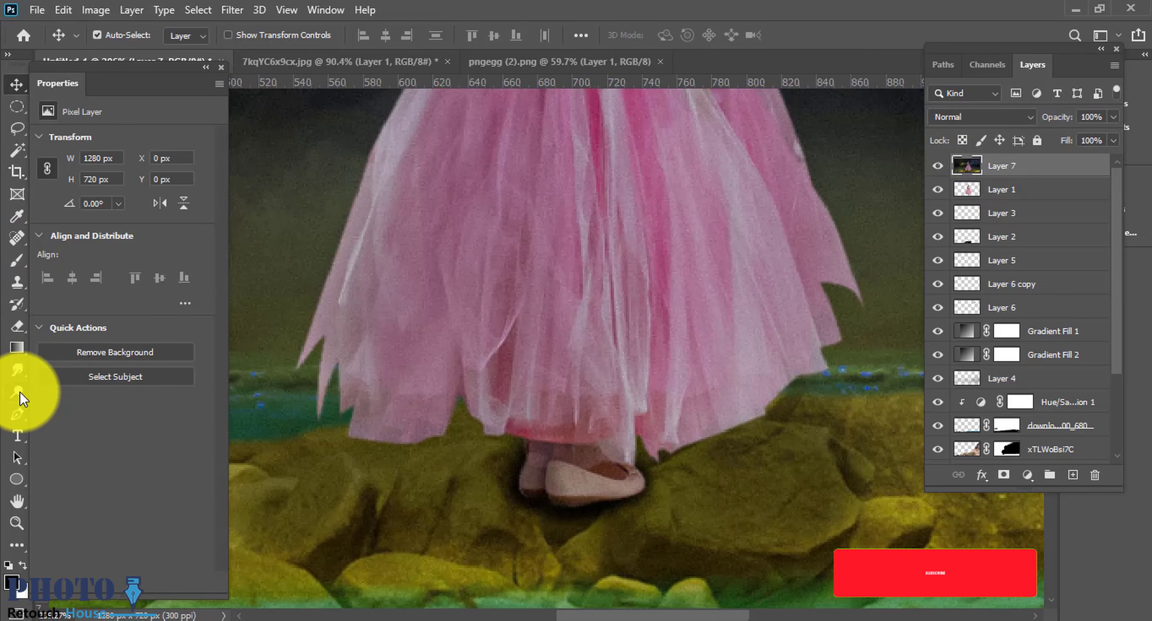
Lighten the rocks around the girl's shoe with the Dodge tool
click(16, 392)
click(89, 409)
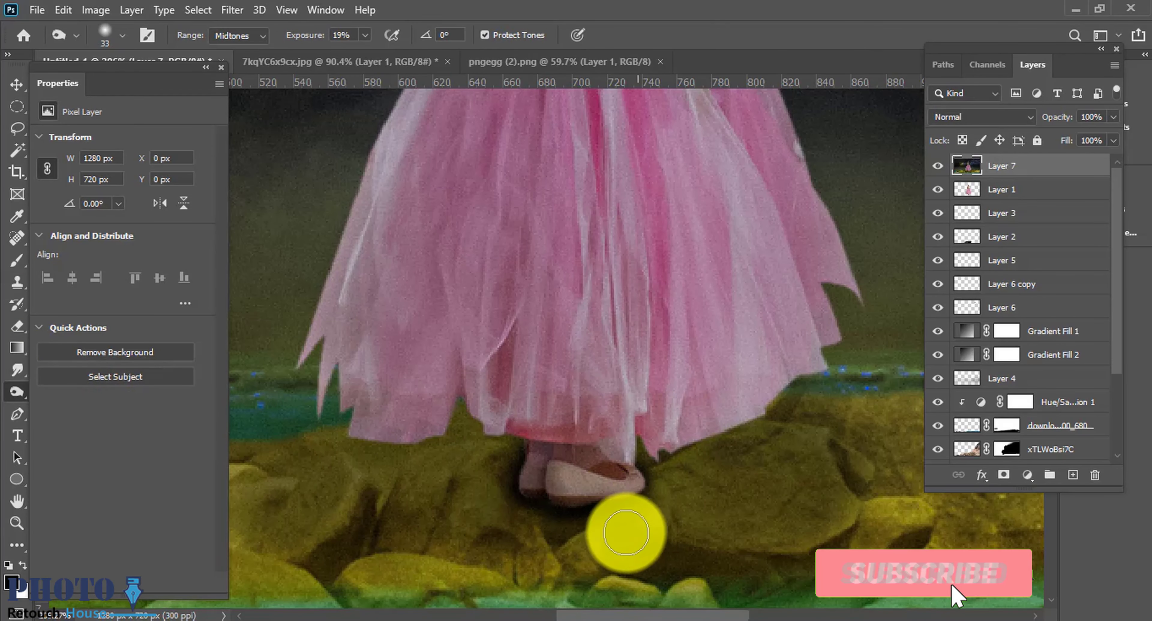
scroll(648, 532, up, 2)
click(56, 393)
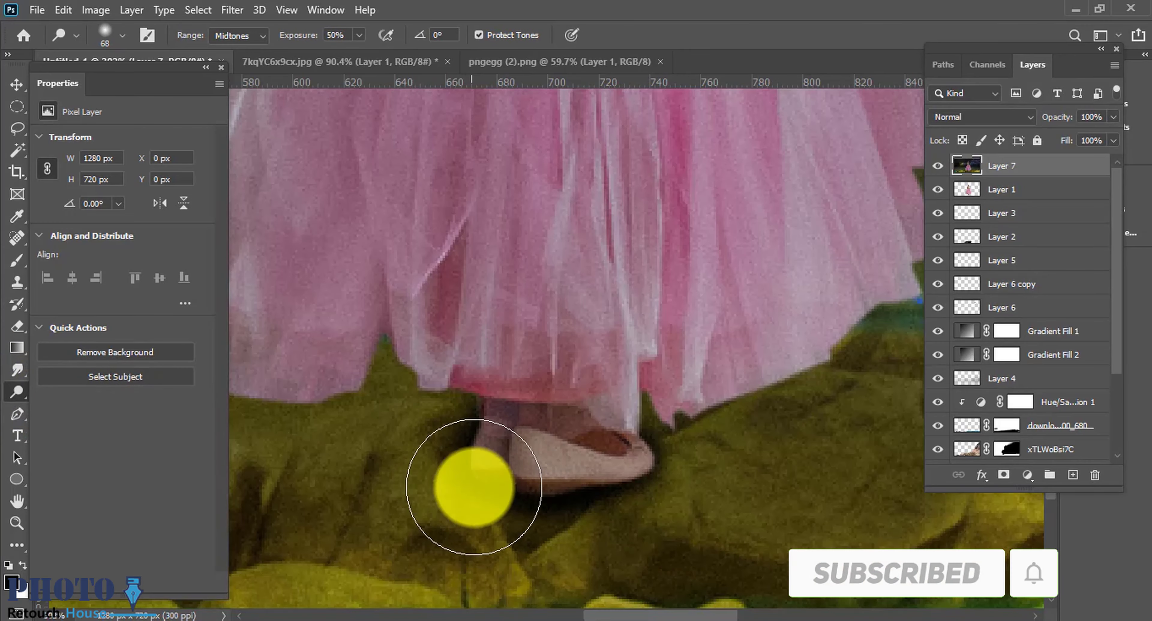
drag(475, 480, 560, 506)
scroll(552, 488, down, 2)
scroll(478, 478, down, 3)
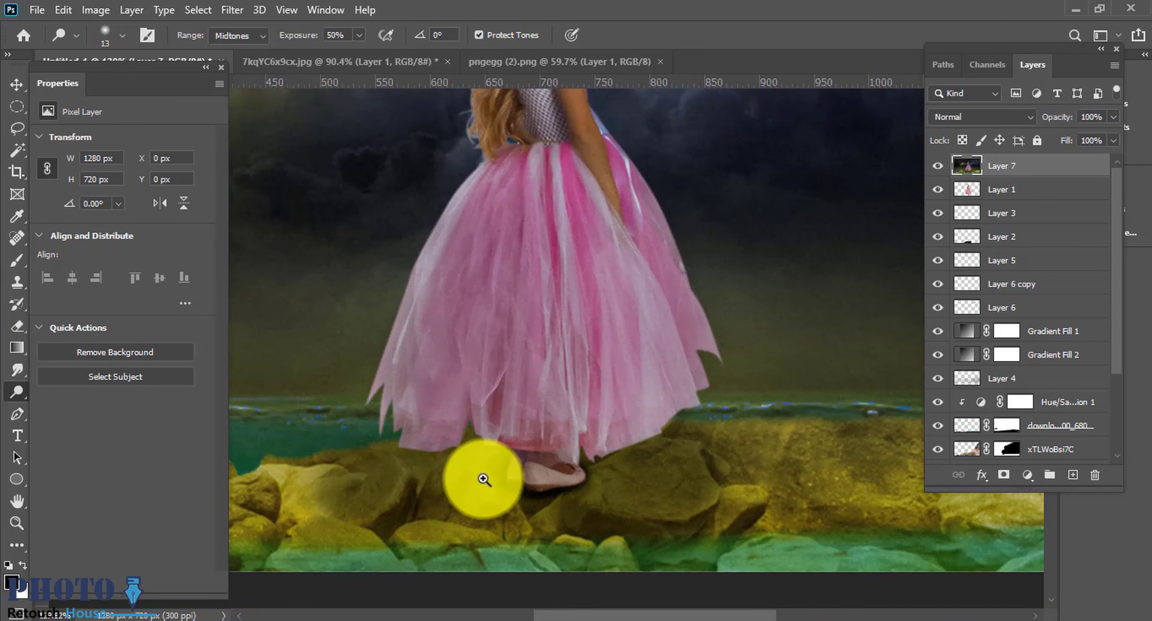
scroll(486, 488, up, 1)
scroll(536, 527, up, 4)
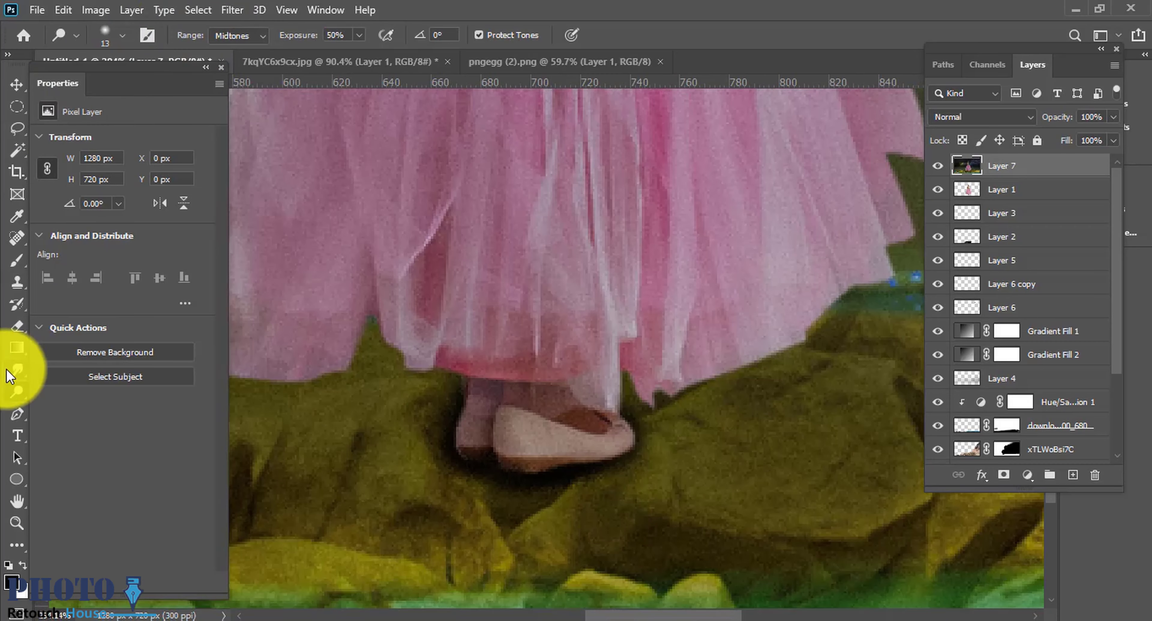
Soften the area around the shoes with the Blur tool, then return to Move
click(83, 370)
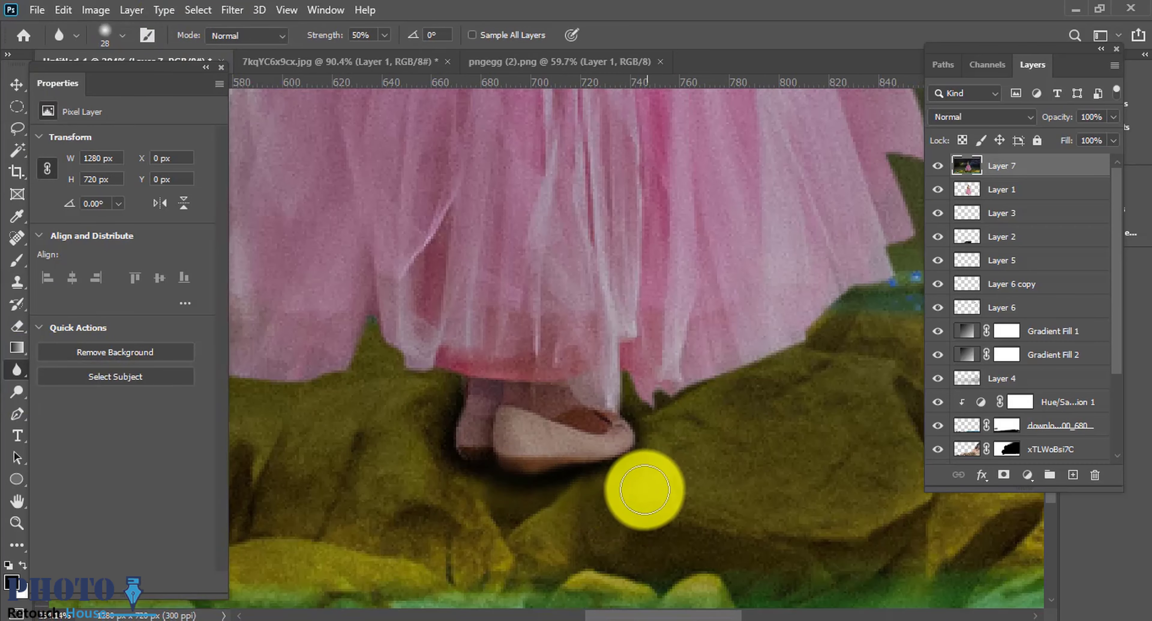
scroll(630, 499, down, 1)
scroll(615, 486, down, 4)
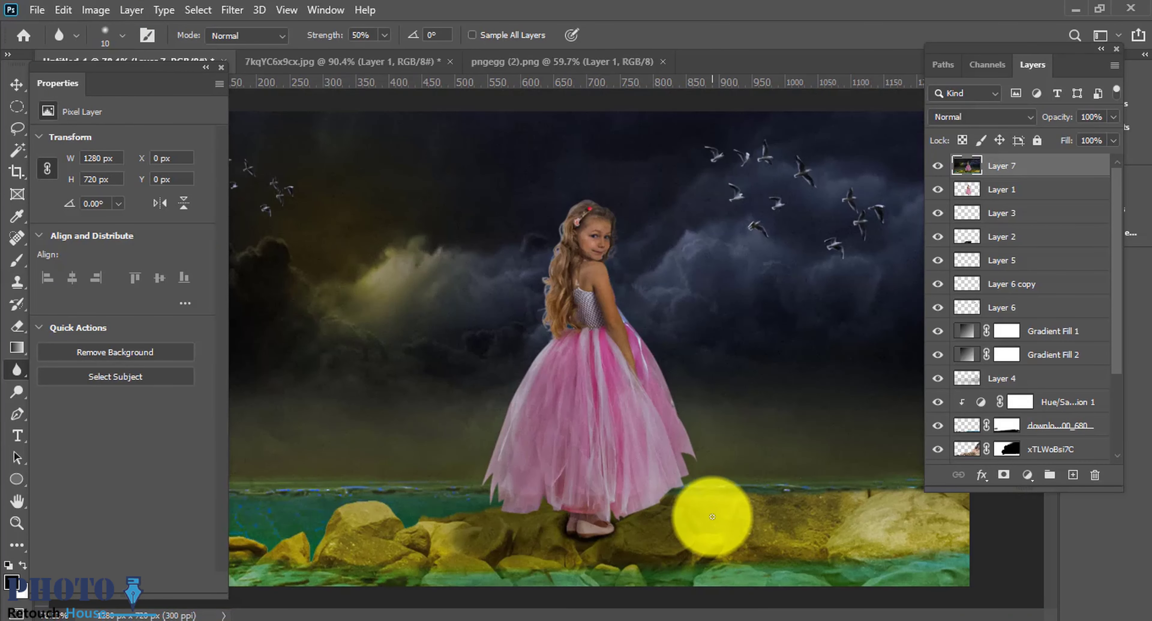
scroll(630, 578, up, 4)
scroll(514, 483, down, 4)
scroll(690, 552, up, 4)
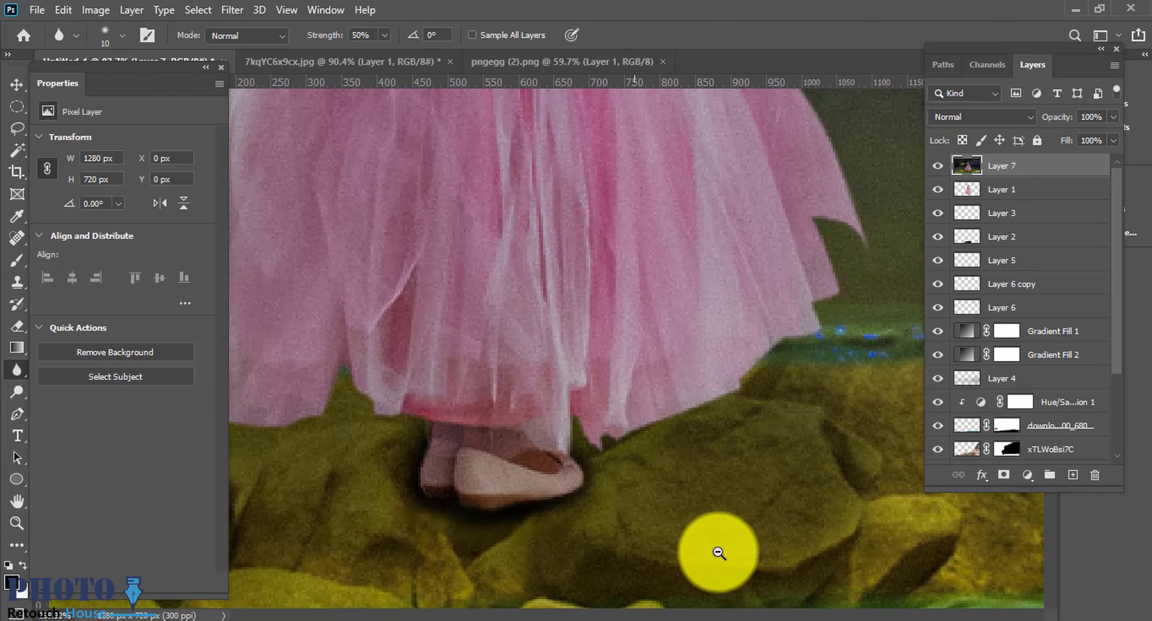
scroll(608, 532, up, 2)
scroll(548, 502, down, 3)
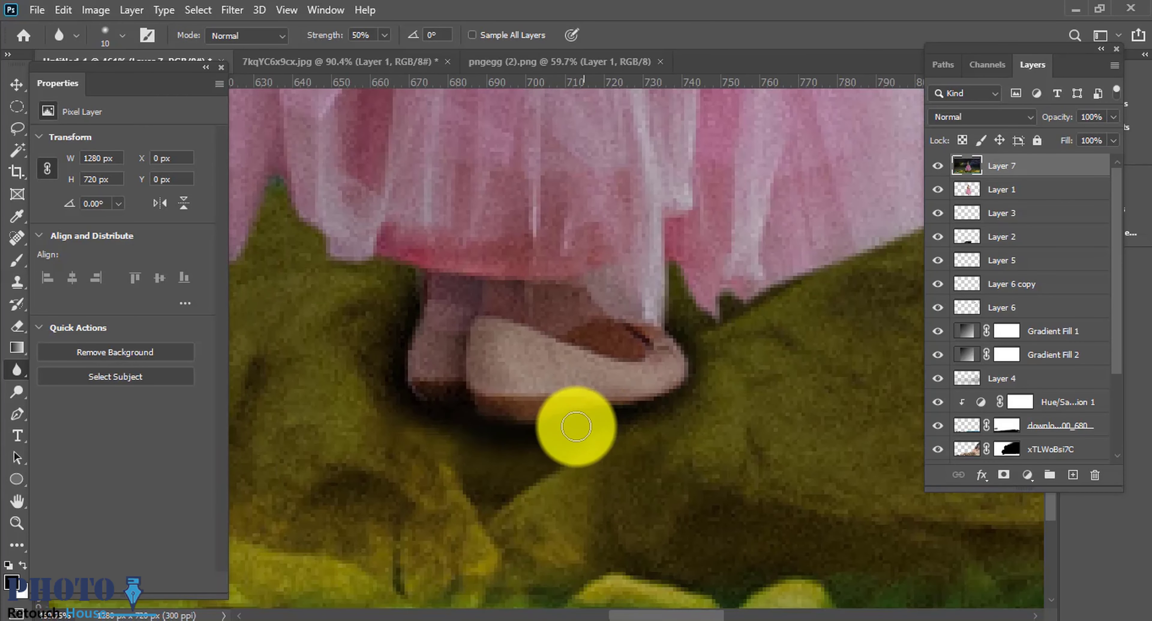
scroll(666, 440, up, 5)
scroll(644, 429, down, 4)
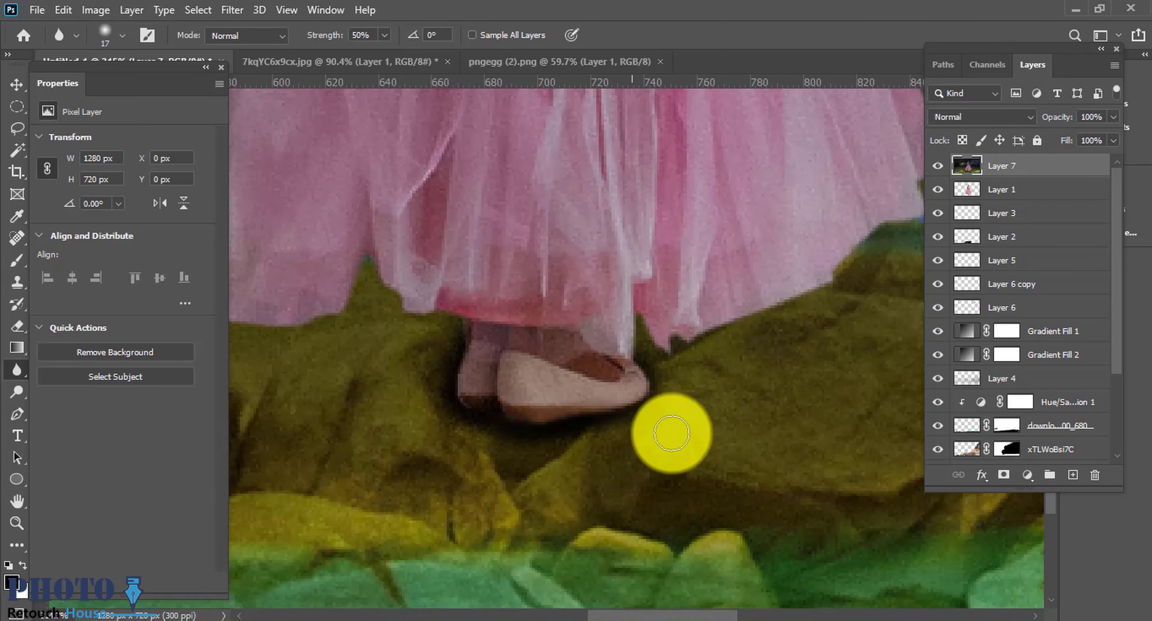
scroll(697, 452, down, 3)
click(17, 84)
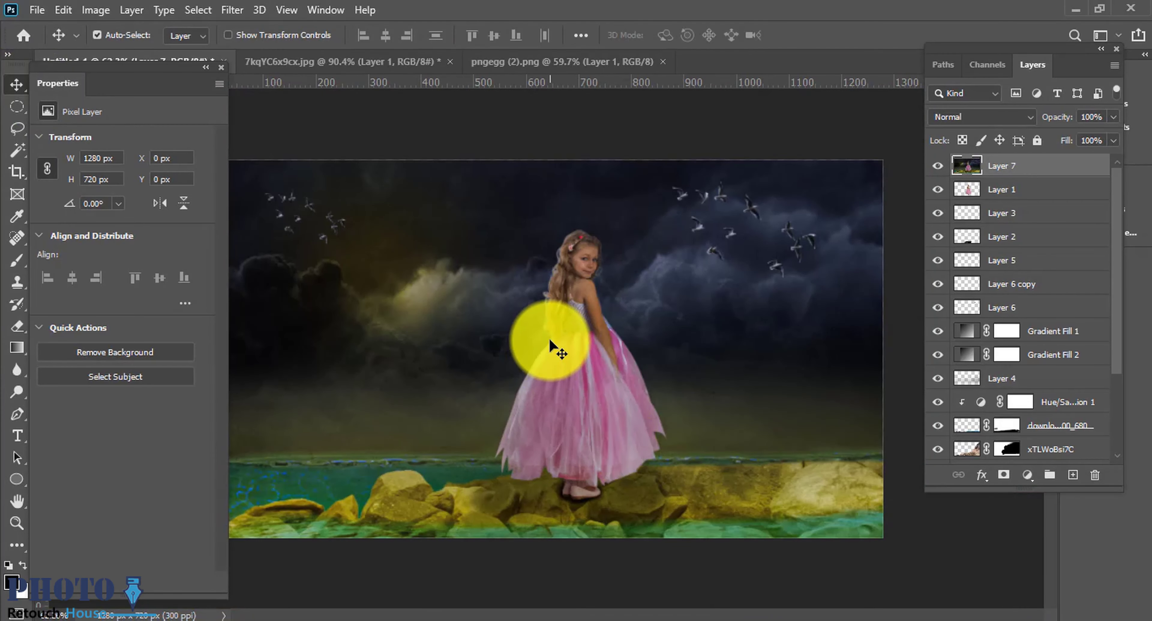